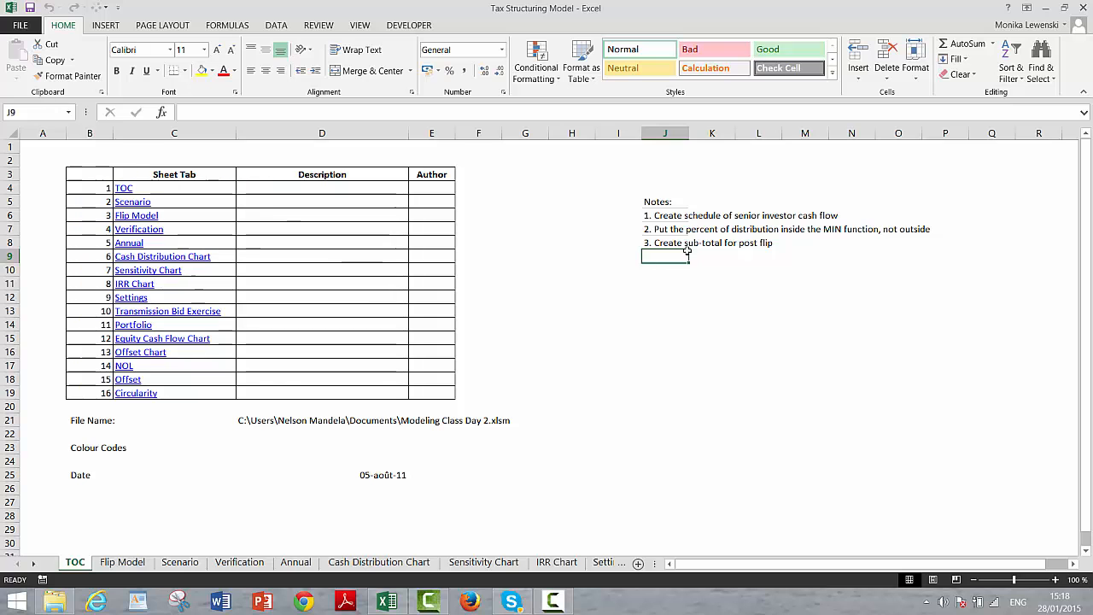
# - Review the modelling notes listed in J5:J8 on the TOC sheet, covering senior investor cash flow, the MIN function and post-flip sub-totals
pyautogui.press('Up')
pyautogui.press('Up')
pyautogui.press('Up')
pyautogui.press('Up')
pyautogui.press('Left')
pyautogui.press('Left')
pyautogui.press('Right')
pyautogui.press('Right')
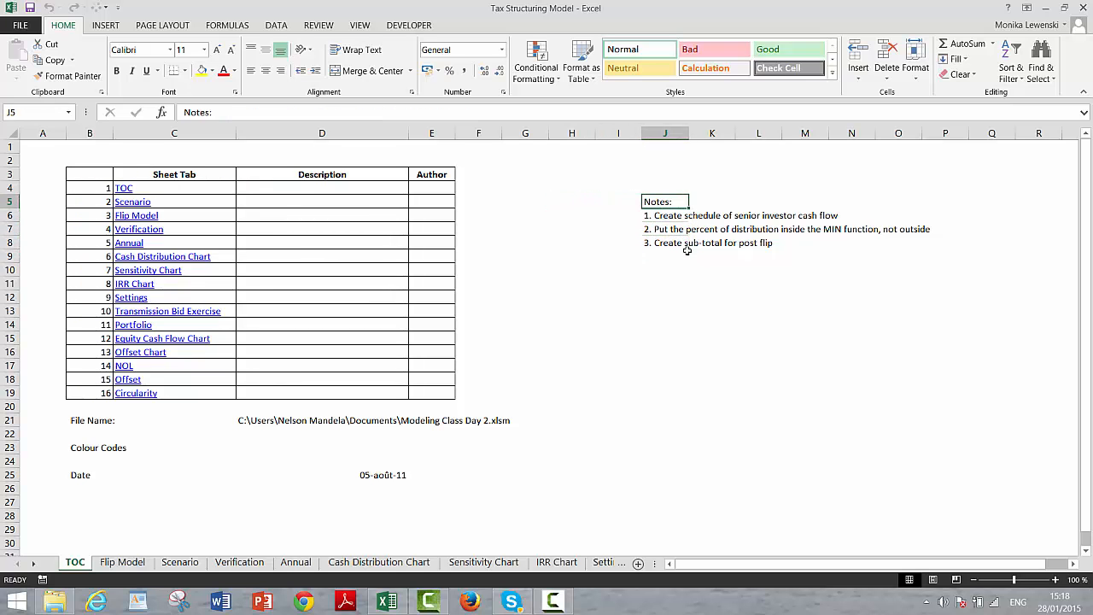
pyautogui.press('Down')
pyautogui.press('Down')
pyautogui.press('Up')
pyautogui.press('Up')
pyautogui.press('Down')
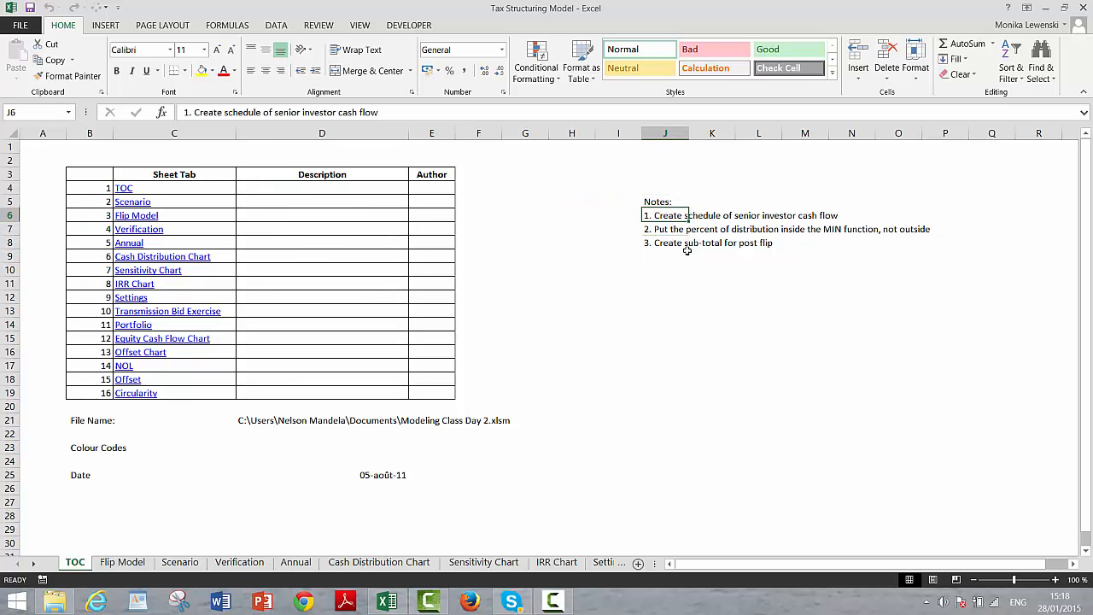
pyautogui.press('Down')
pyautogui.press('Up')
pyautogui.press('Up')
pyautogui.press('Down')
pyautogui.press('Down')
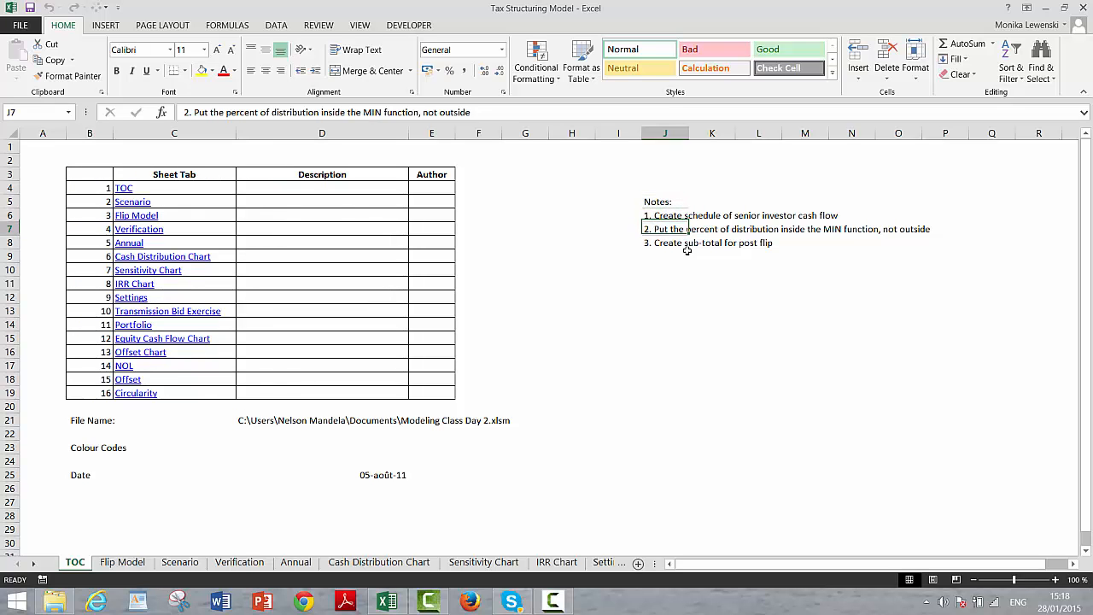
pyautogui.press('Up')
pyautogui.press('Up')
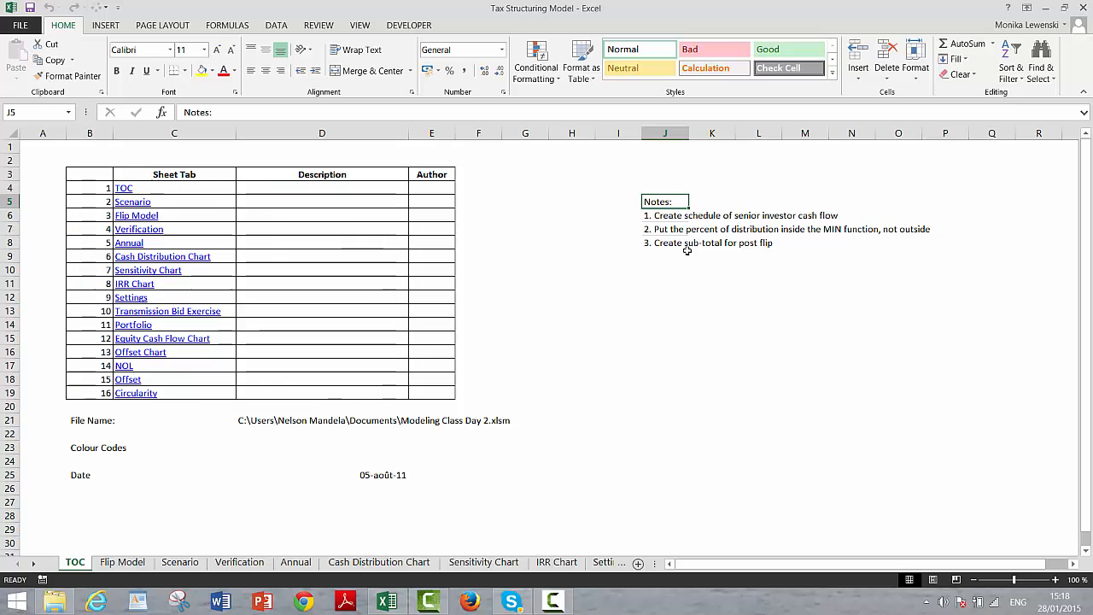
pyautogui.press('Down')
pyautogui.press('Down')
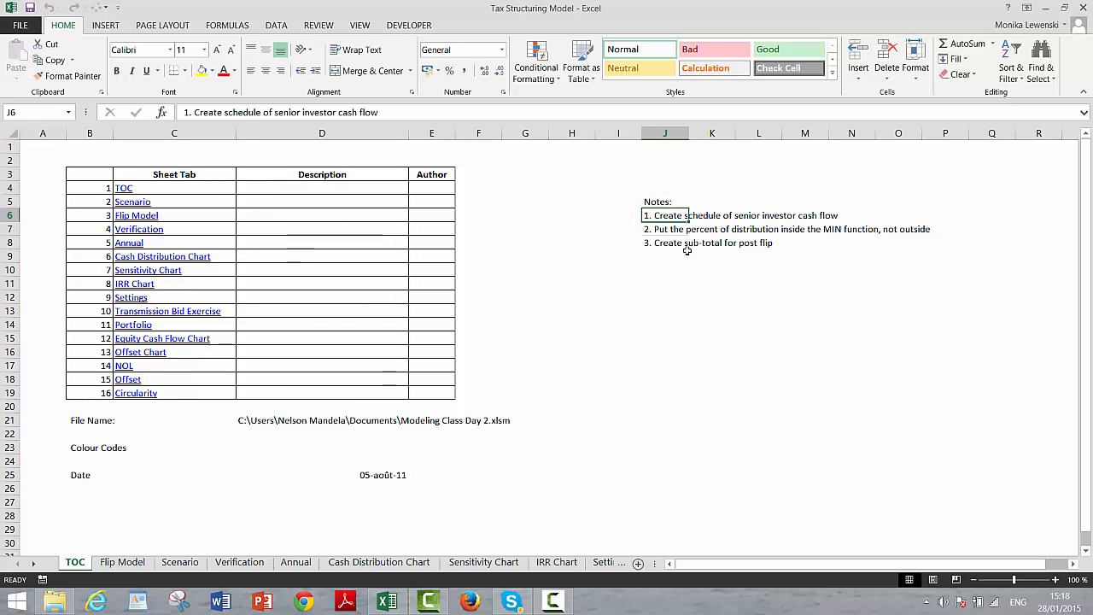
pyautogui.press('Up')
pyautogui.press('Down')
pyautogui.press('Down')
pyautogui.press('Up')
pyautogui.press('Up')
pyautogui.press('Up')
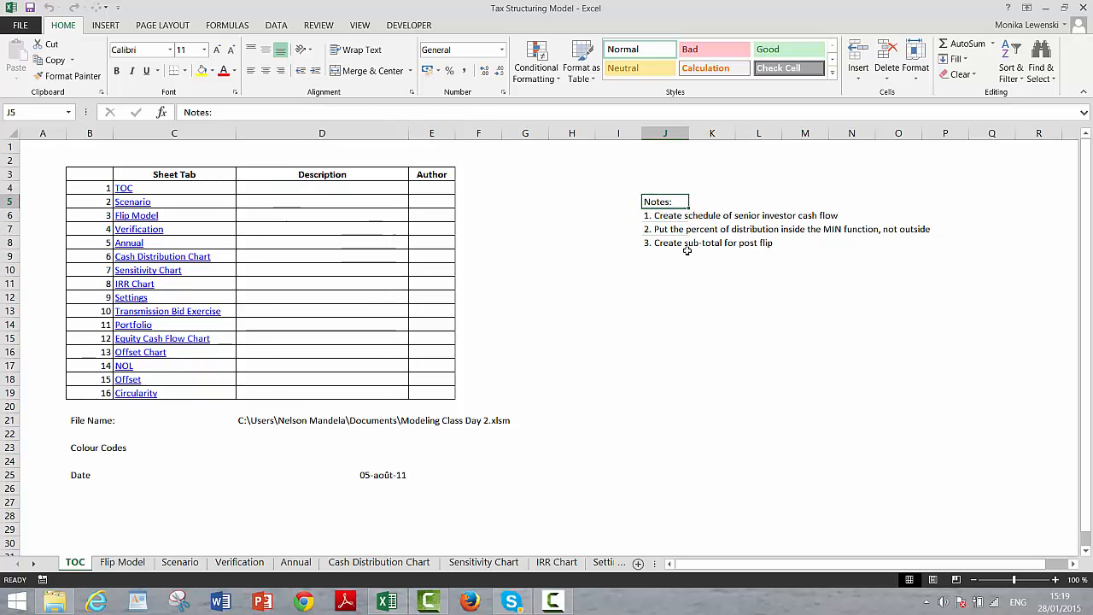
pyautogui.press('Down')
pyautogui.press('Down')
pyautogui.press('Down')
pyautogui.press('Down')
pyautogui.press('Up')
pyautogui.press('Up')
pyautogui.press('Up')
pyautogui.press('Up')
pyautogui.press('Down')
pyautogui.press('Down')
pyautogui.press('Down')
pyautogui.press('Up')
pyautogui.press('Up')
pyautogui.press('Up')
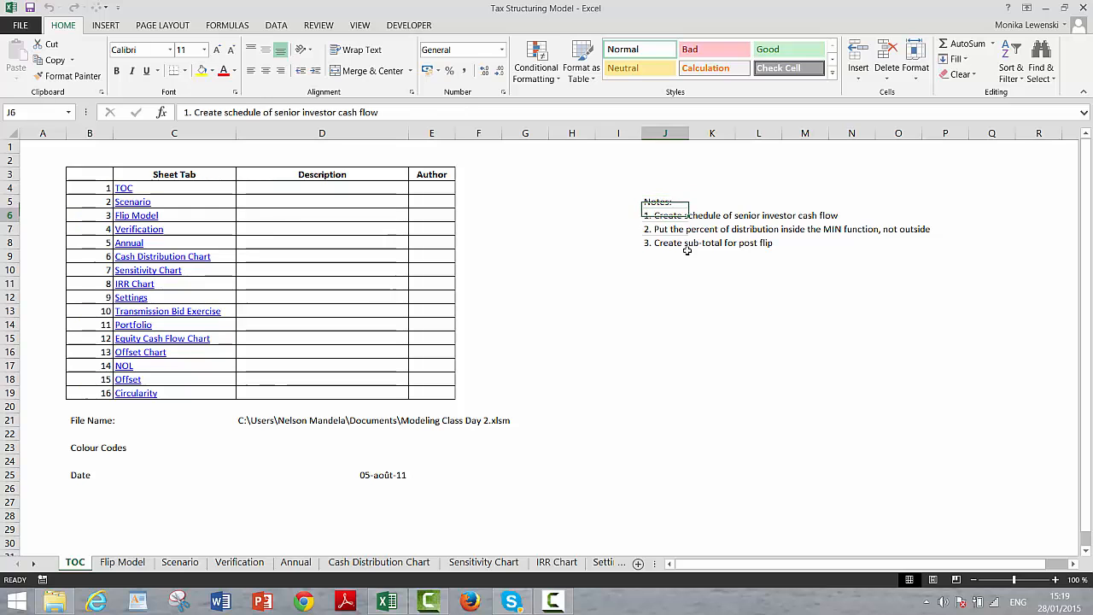
pyautogui.press('Down')
pyautogui.press('Down')
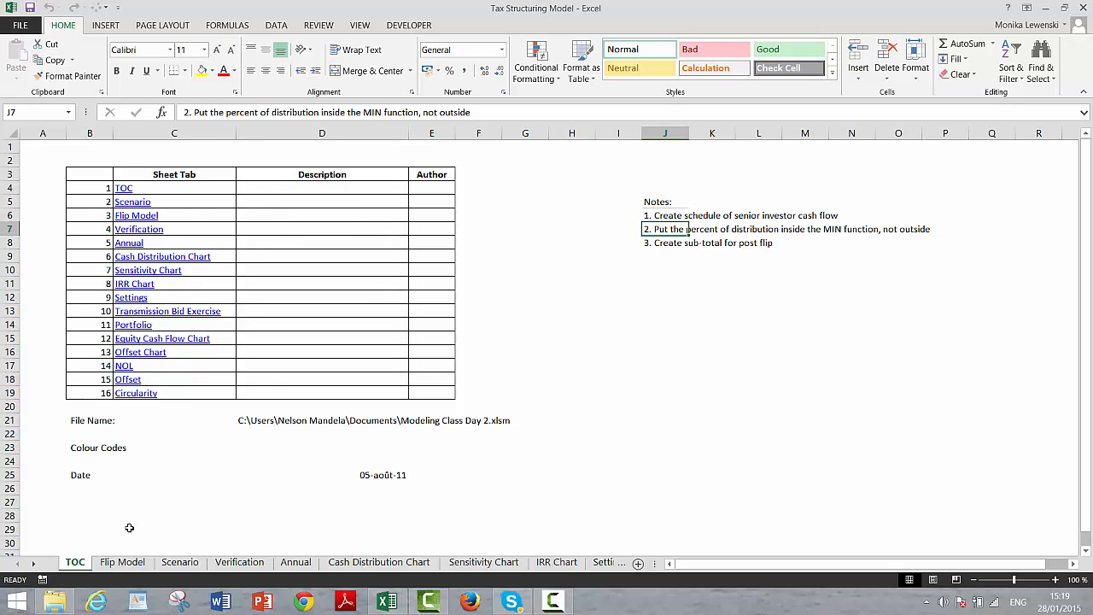
# - Open the Flip Model sheet and go to the Assumptions section at its start
pyautogui.click(117, 562)
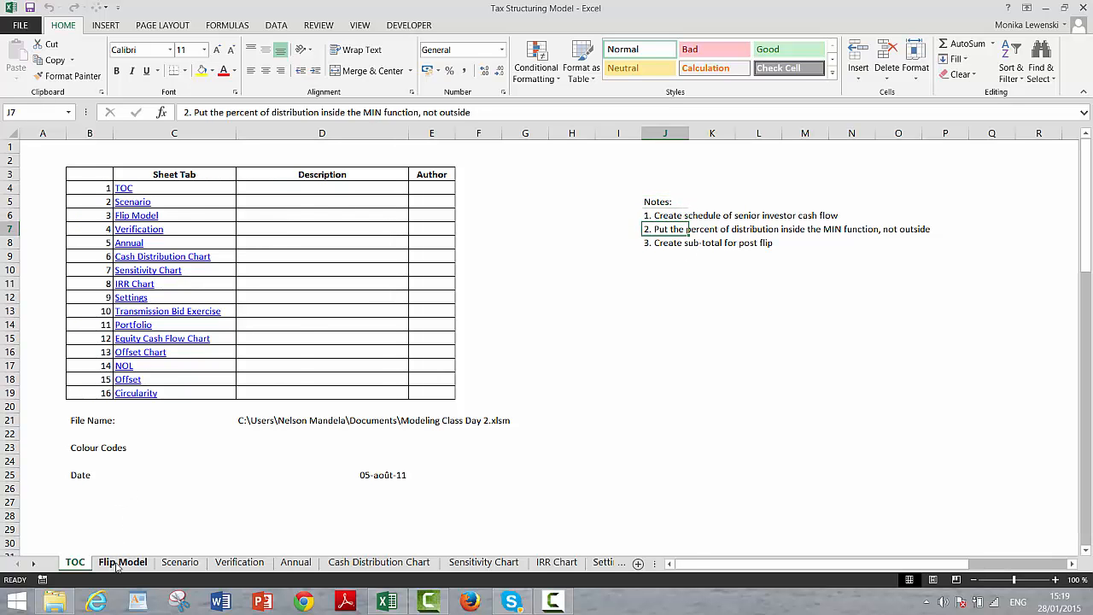
pyautogui.click(183, 389)
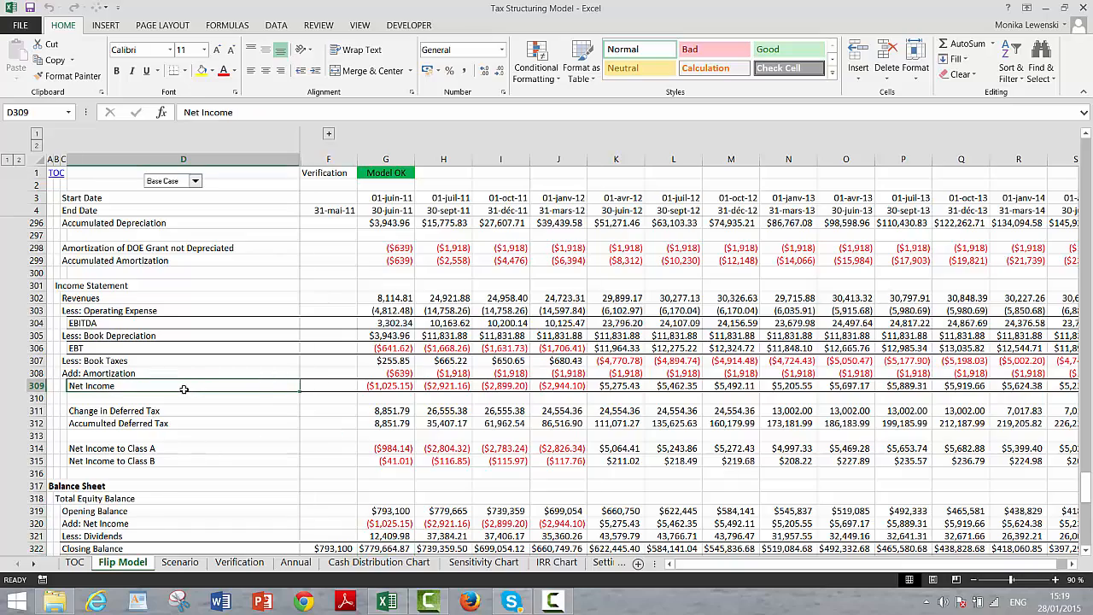
pyautogui.press('pageup')
pyautogui.press('pageup')
pyautogui.press('pageup')
pyautogui.press('pageup')
pyautogui.press('pageup')
pyautogui.press('pageup')
pyautogui.press('pageup')
pyautogui.press('pageup')
pyautogui.press('pageup')
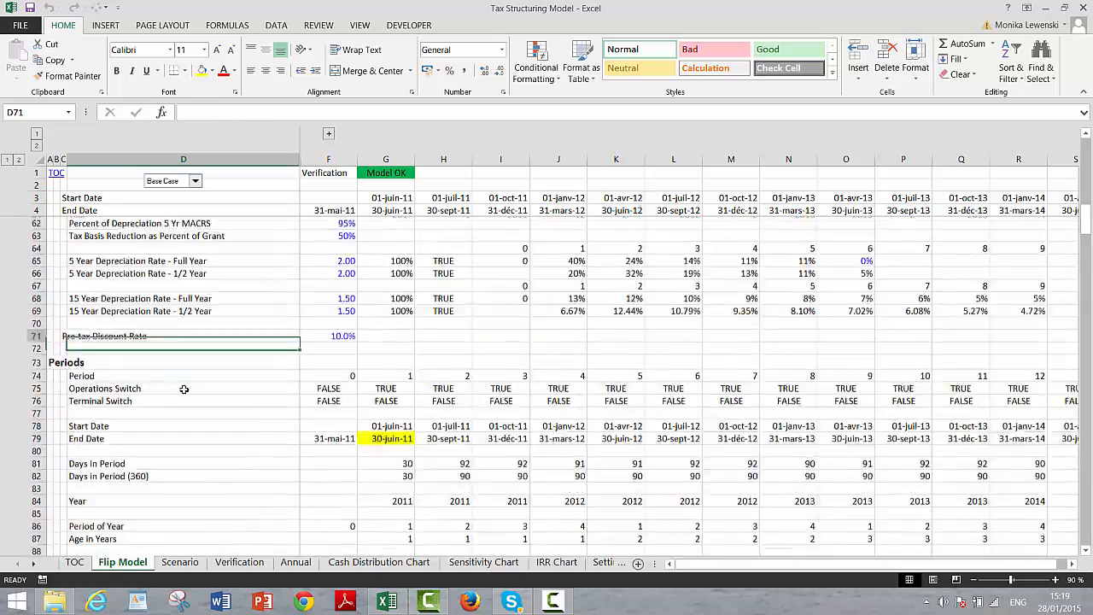
pyautogui.press('pageup')
pyautogui.press('pageup')
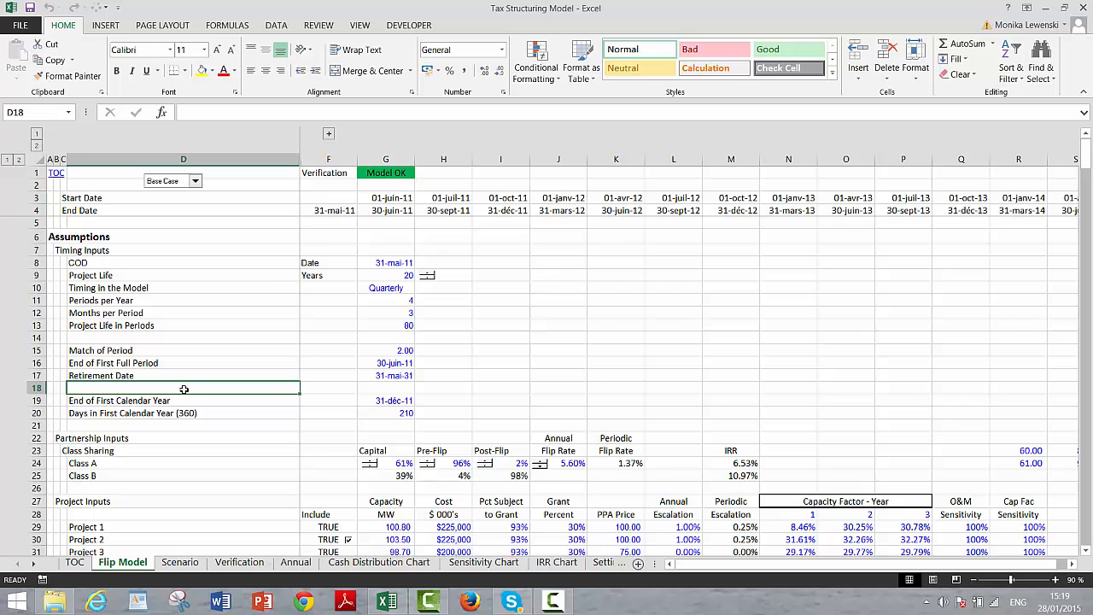
# - Examine the Timing Inputs in column G, from the COD date through the days in the first calendar year
pyautogui.press('Up')
pyautogui.press('Up')
pyautogui.press('Left')
pyautogui.press('Left')
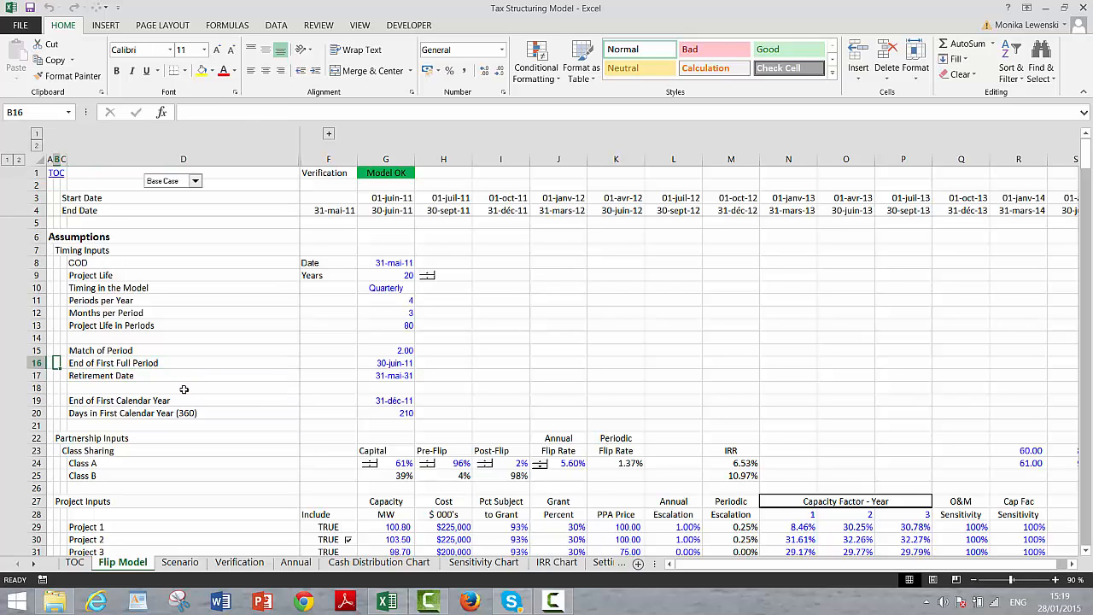
pyautogui.press('Right')
pyautogui.press('Right')
pyautogui.press('Right')
pyautogui.press('Right')
pyautogui.press('Up')
pyautogui.press('Up')
pyautogui.press('Up')
pyautogui.press('Up')
pyautogui.press('Up')
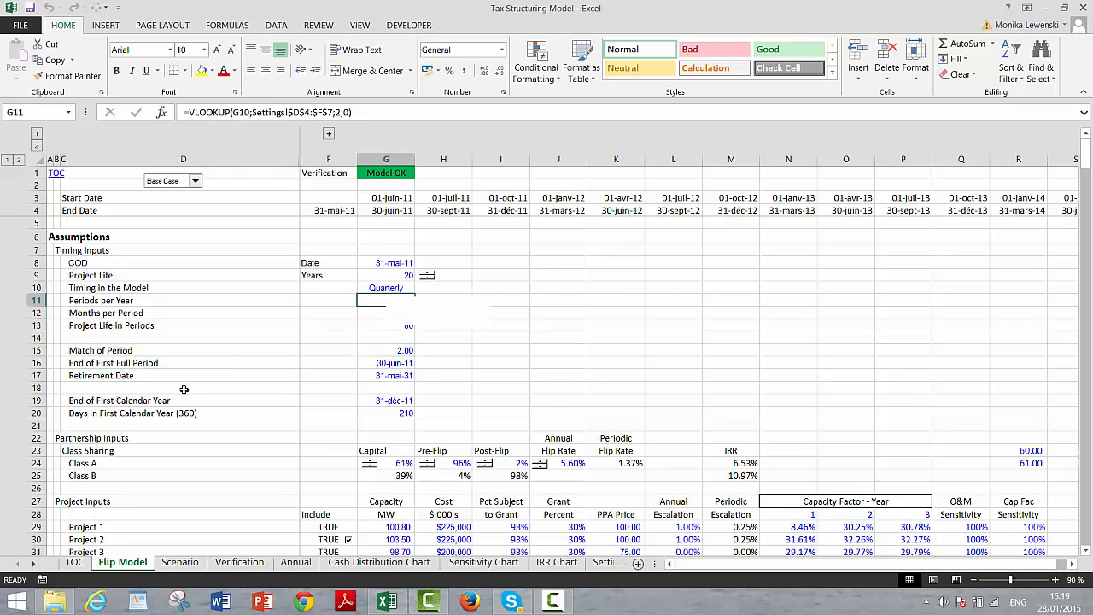
pyautogui.press('Up')
pyautogui.press('Up')
pyautogui.press('Up')
pyautogui.press('Down')
pyautogui.press('Down')
pyautogui.press('Down')
pyautogui.press('Down')
pyautogui.press('Down')
pyautogui.press('Down')
pyautogui.press('Down')
pyautogui.press('Down')
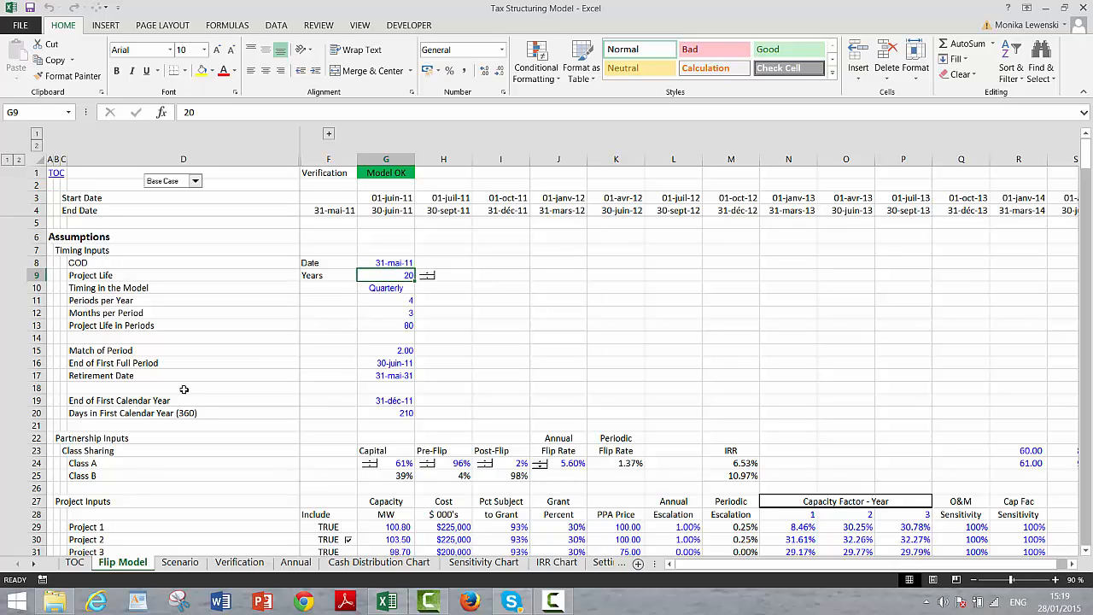
pyautogui.press('Right')
pyautogui.press('Left')
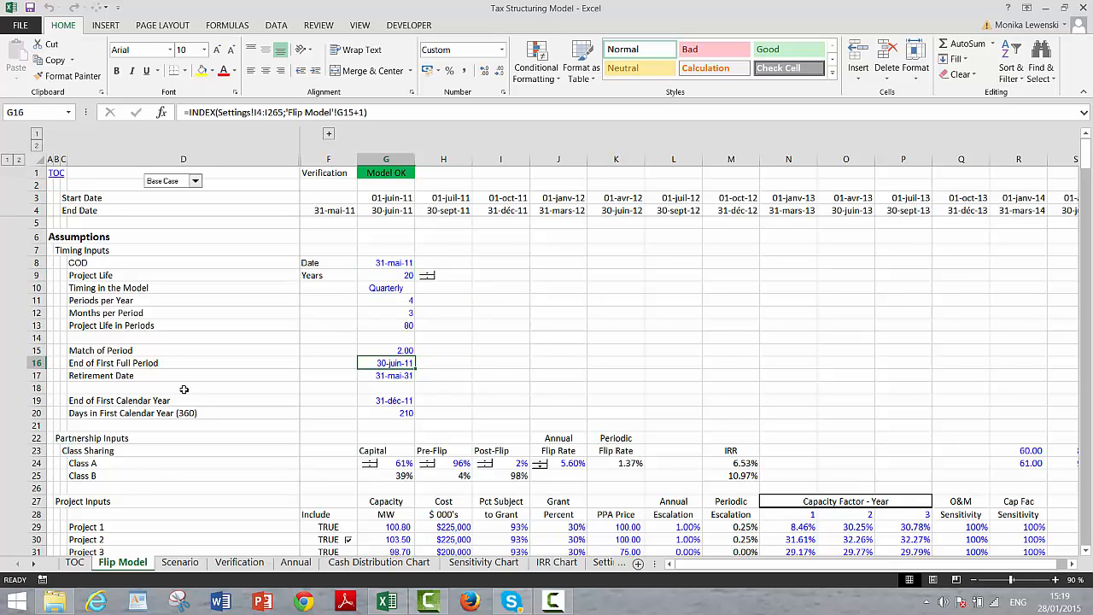
pyautogui.press('Up')
pyautogui.press('Up')
pyautogui.press('Up')
pyautogui.press('Up')
pyautogui.press('Up')
pyautogui.press('Up')
pyautogui.press('Down')
pyautogui.press('Down')
pyautogui.press('Down')
pyautogui.press('Down')
pyautogui.press('Down')
pyautogui.press('Down')
pyautogui.press('Down')
pyautogui.press('Down')
pyautogui.press('Down')
pyautogui.press('Down')
pyautogui.press('Down')
pyautogui.press('Down')
pyautogui.press('Down')
pyautogui.press('Down')
pyautogui.press('Down')
pyautogui.press('Down')
pyautogui.press('Down')
pyautogui.press('Down')
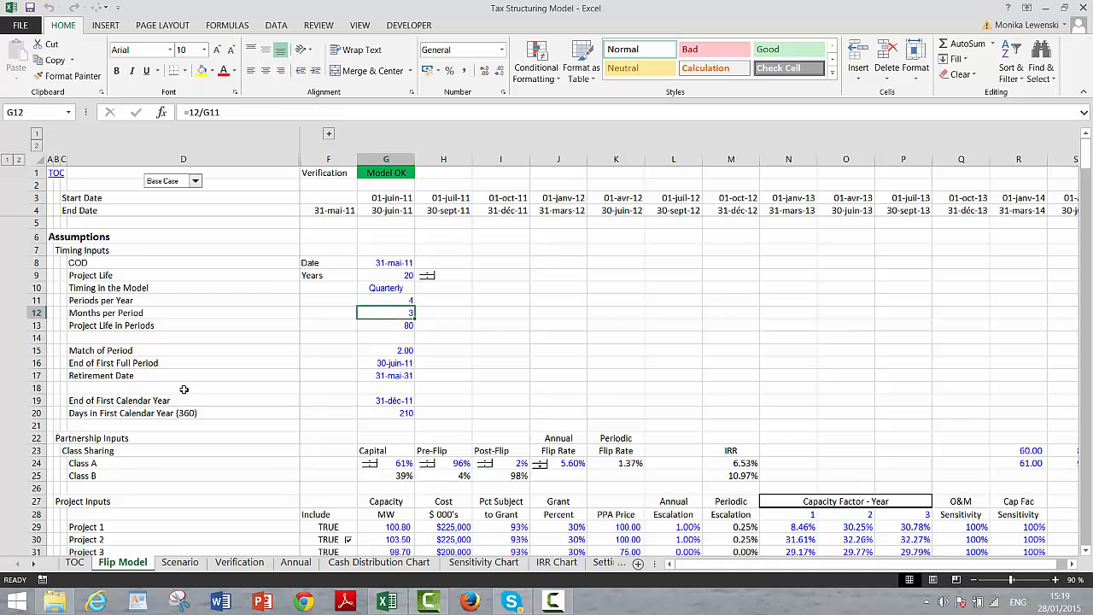
# - Look over the project and O&M inputs down to row 36 and return to the Partnership Inputs heading in row 22
pyautogui.press('Down')
pyautogui.press('Down')
pyautogui.press('Down')
pyautogui.press('Down')
pyautogui.press('Down')
pyautogui.press('Down')
pyautogui.press('Down')
pyautogui.press('Down')
pyautogui.press('Down')
pyautogui.press('Down')
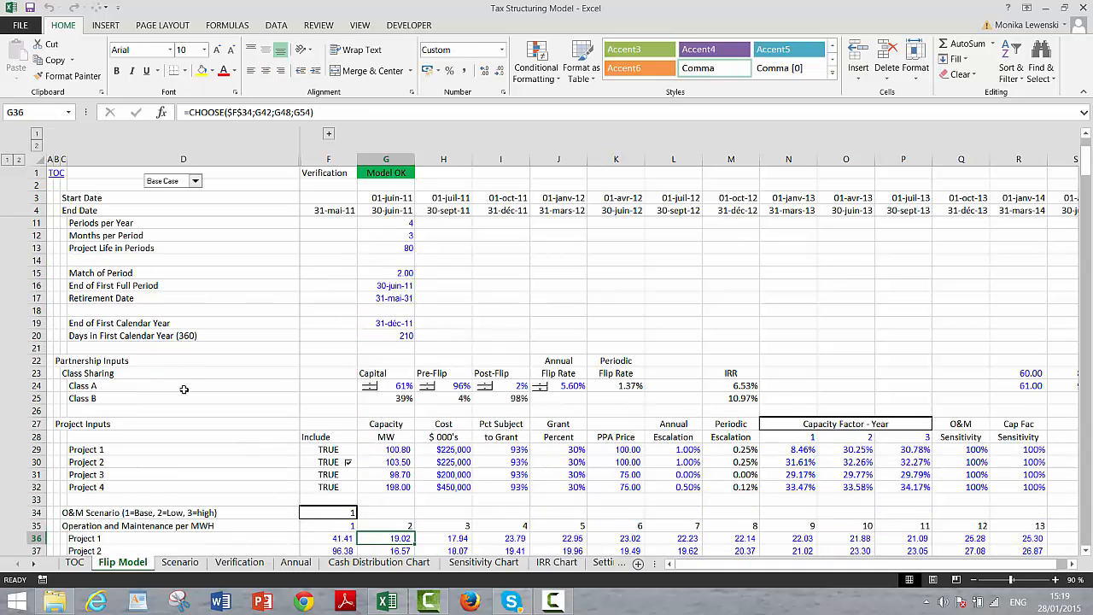
pyautogui.press('Up')
pyautogui.press('Up')
pyautogui.press('Up')
pyautogui.press('Up')
pyautogui.press('Up')
pyautogui.press('Up')
pyautogui.press('Up')
pyautogui.press('Up')
pyautogui.press('Up')
pyautogui.press('Up')
pyautogui.press('Up')
pyautogui.press('Up')
pyautogui.press('Up')
pyautogui.press('Up')
pyautogui.press('Up')
pyautogui.press('Up')
pyautogui.press('Left')
pyautogui.press('Left')
pyautogui.press('Left')
pyautogui.press('Left')
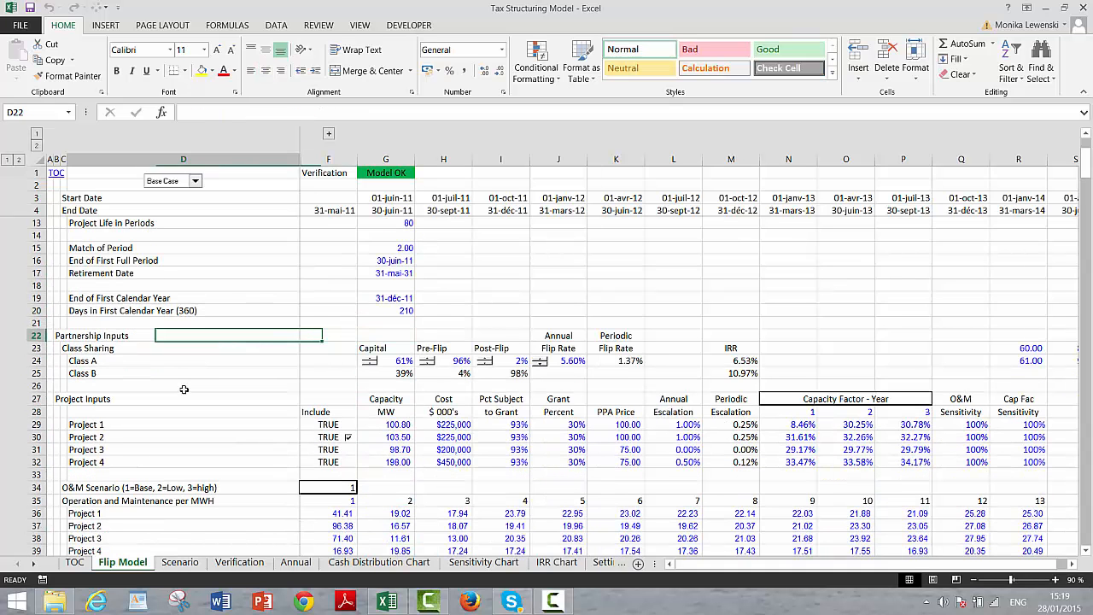
pyautogui.press('Left')
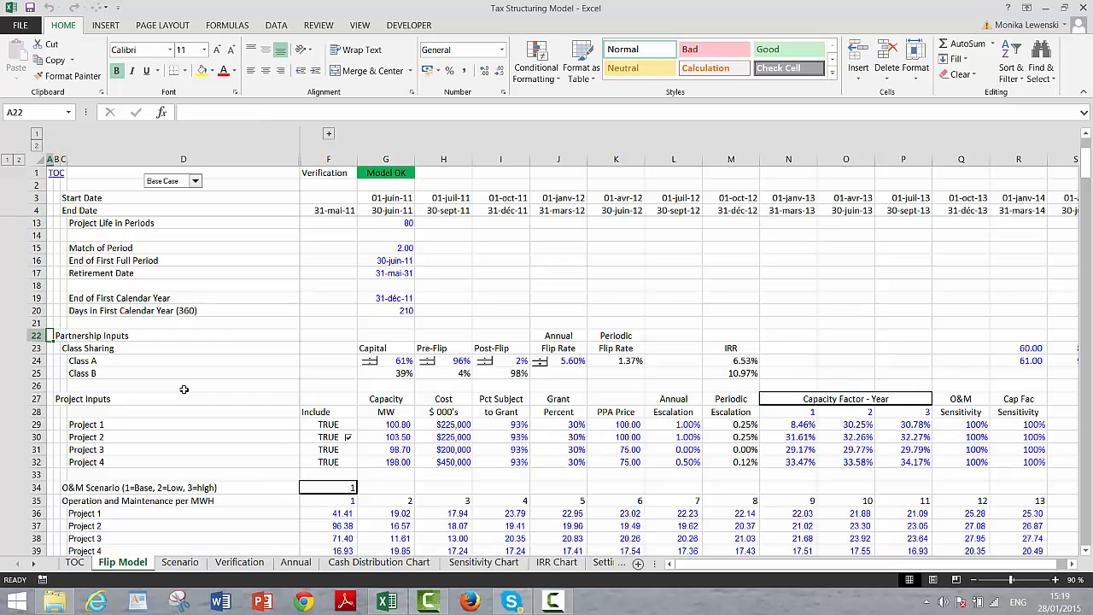
# - Highlight the Partnership Inputs block B22:M25 to examine the Class A and Class B sharing percentages, flip rates and IRRs
pyautogui.press('Up')
pyautogui.press('Right')
pyautogui.press('Down')
pyautogui.hotkey('shift', 'Down')
pyautogui.hotkey('shift', 'Down')
pyautogui.hotkey('shift', 'Down')
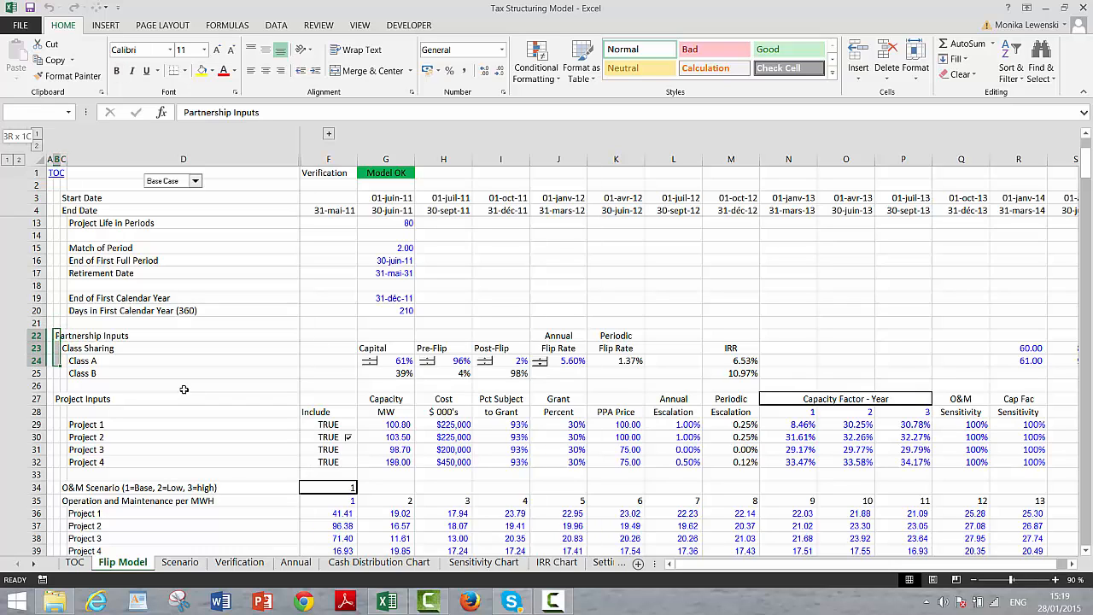
pyautogui.hotkey('shift', 'Right')
pyautogui.hotkey('shift', 'Right')
pyautogui.hotkey('shift', 'Right')
pyautogui.hotkey('shift', 'Right')
pyautogui.hotkey('shift', 'Right')
pyautogui.hotkey('shift', 'Right')
pyautogui.hotkey('shift', 'Right')
pyautogui.hotkey('shift', 'Right')
pyautogui.hotkey('shift', 'Right')
pyautogui.hotkey('shift', 'Right')
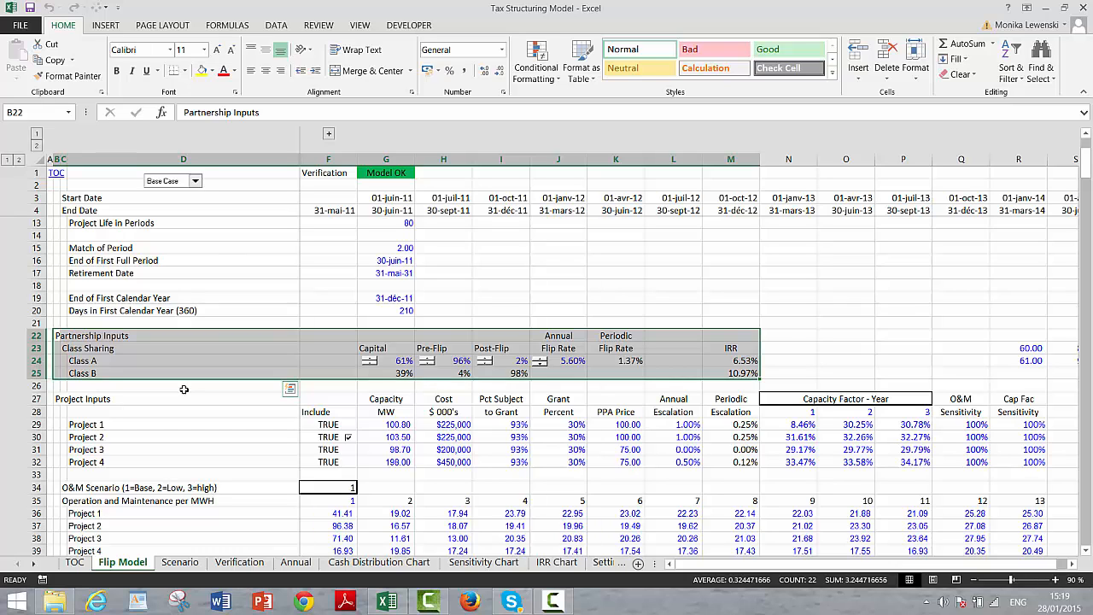
pyautogui.press('Left')
pyautogui.press('Right')
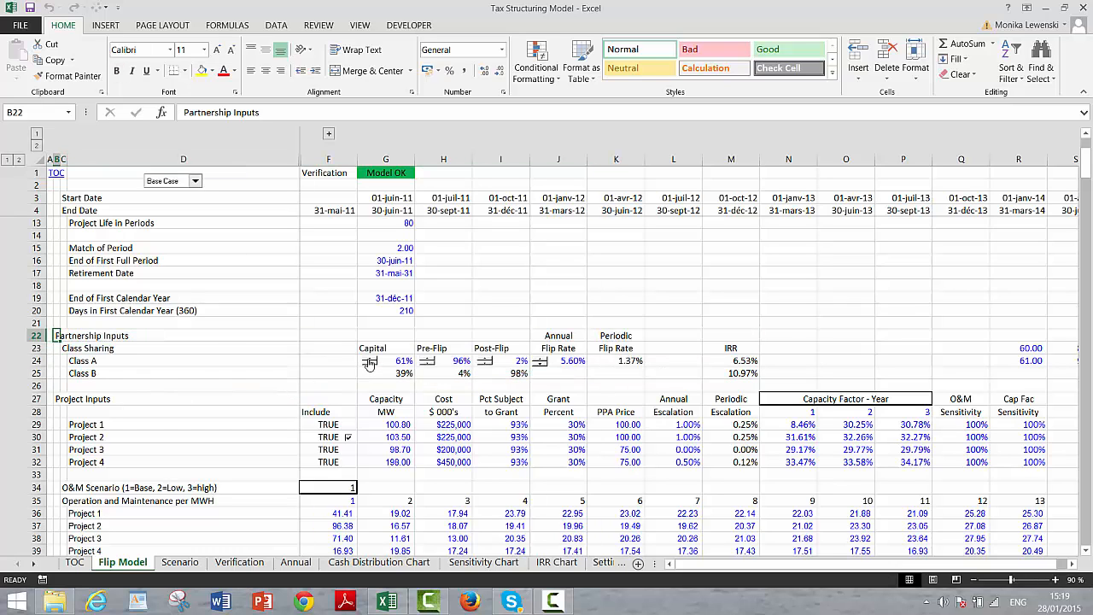
# - Raise the Class A capital share in G24 stepwise to 73% to test its effect on the partners' IRRs
pyautogui.click(369, 360)
pyautogui.click(368, 360)
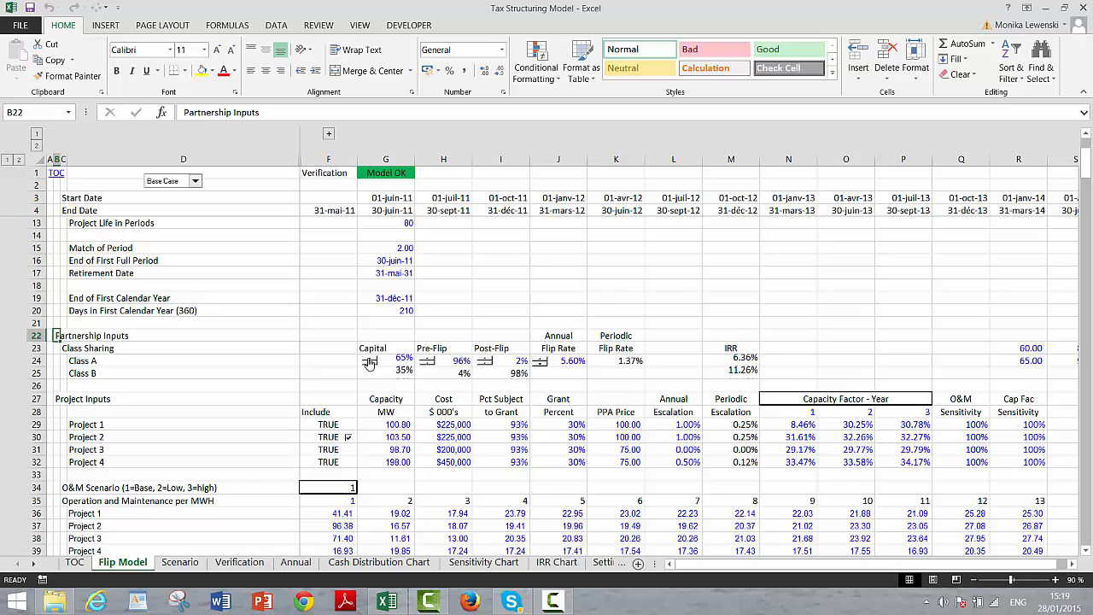
pyautogui.click(369, 361)
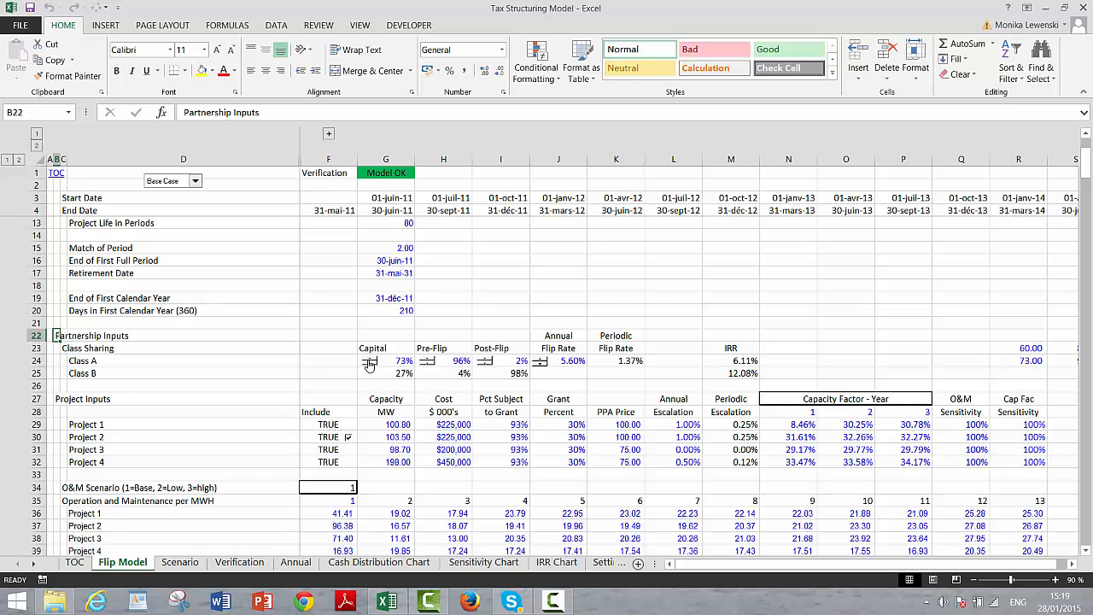
# - Lower the Class A capital share and settle it at 67%
pyautogui.click(369, 366)
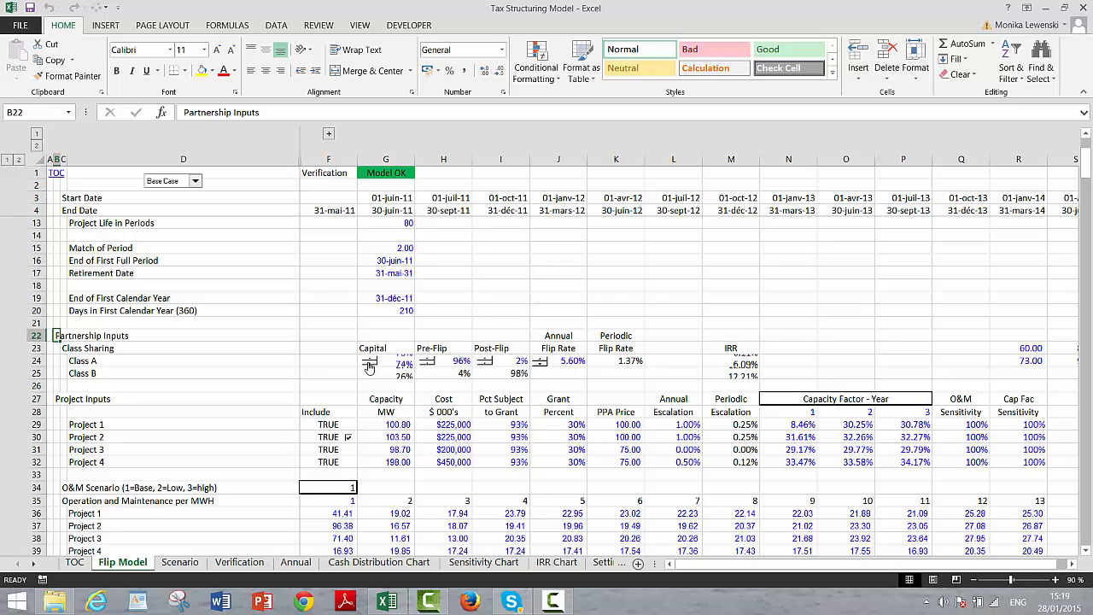
pyautogui.click(369, 367)
pyautogui.click(368, 366)
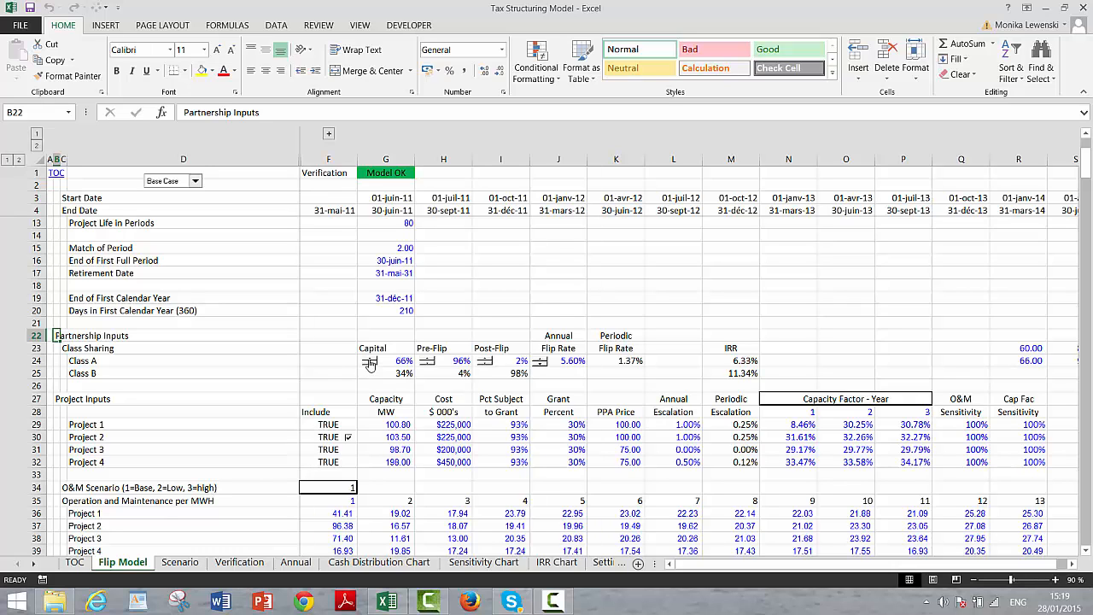
pyautogui.click(370, 360)
# - Test a Class A pre-flip share of 91% and bring it back up to 93%
pyautogui.click(426, 362)
pyautogui.click(426, 362)
pyautogui.click(427, 366)
pyautogui.click(427, 366)
pyautogui.click(428, 366)
pyautogui.click(428, 366)
pyautogui.click(428, 369)
pyautogui.click(428, 366)
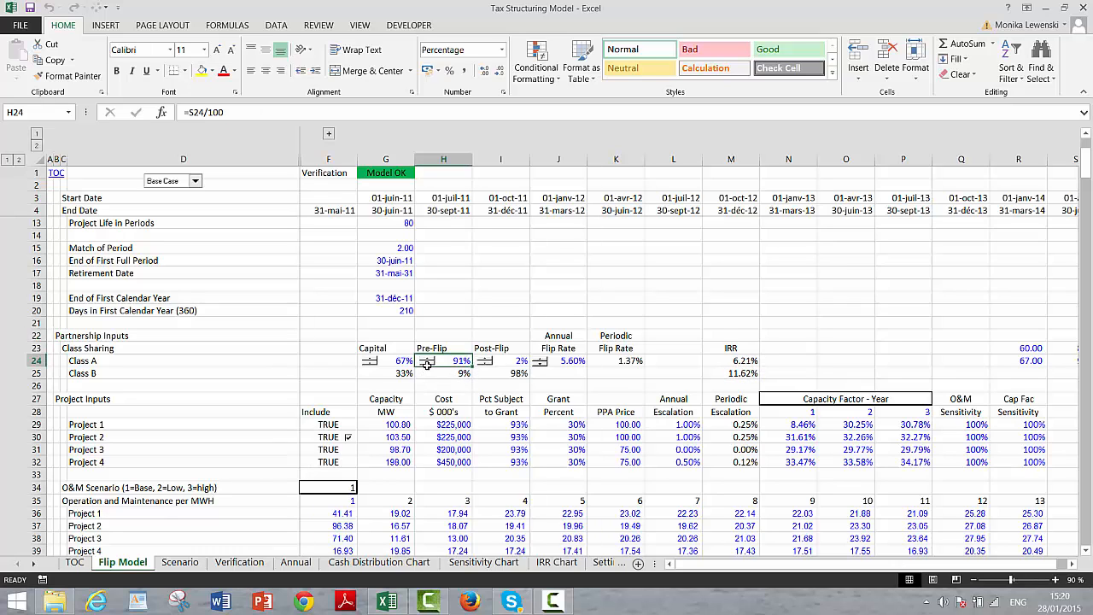
pyautogui.click(431, 359)
# - Set the Class A annual flip rate to 6.40% while trying different post-flip shares to compare the IRRs
pyautogui.click(540, 359)
pyautogui.click(540, 358)
pyautogui.click(487, 364)
pyautogui.click(487, 364)
pyautogui.click(540, 362)
pyautogui.click(540, 367)
pyautogui.click(541, 367)
pyautogui.click(541, 367)
pyautogui.click(540, 361)
# - Adjust the Class A post-flip share to 2% and the pre-flip share to 97%
pyautogui.click(484, 362)
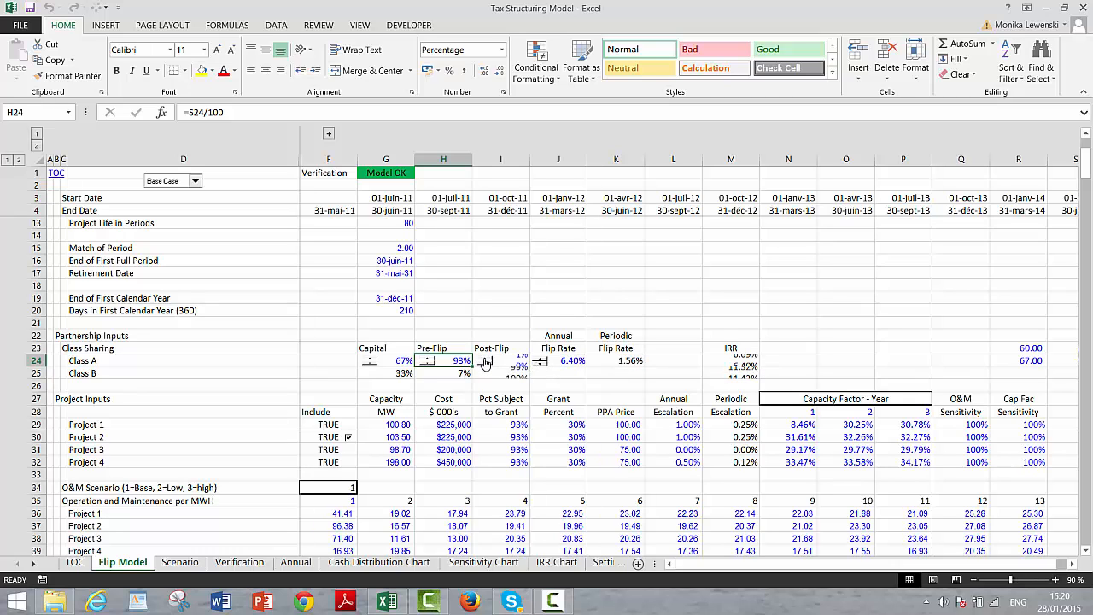
pyautogui.click(429, 362)
pyautogui.click(428, 361)
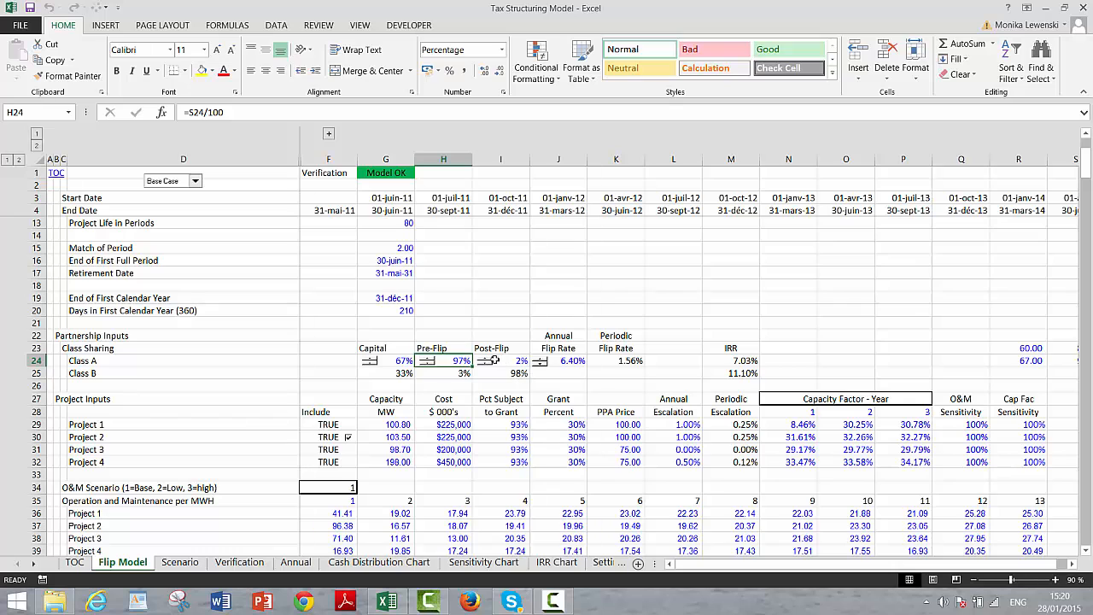
# - Test a 100% pre-flip and 0% post-flip share for Class A and compare its IRR with the annual flip rate
pyautogui.click(426, 364)
pyautogui.click(428, 364)
pyautogui.click(428, 359)
pyautogui.click(484, 359)
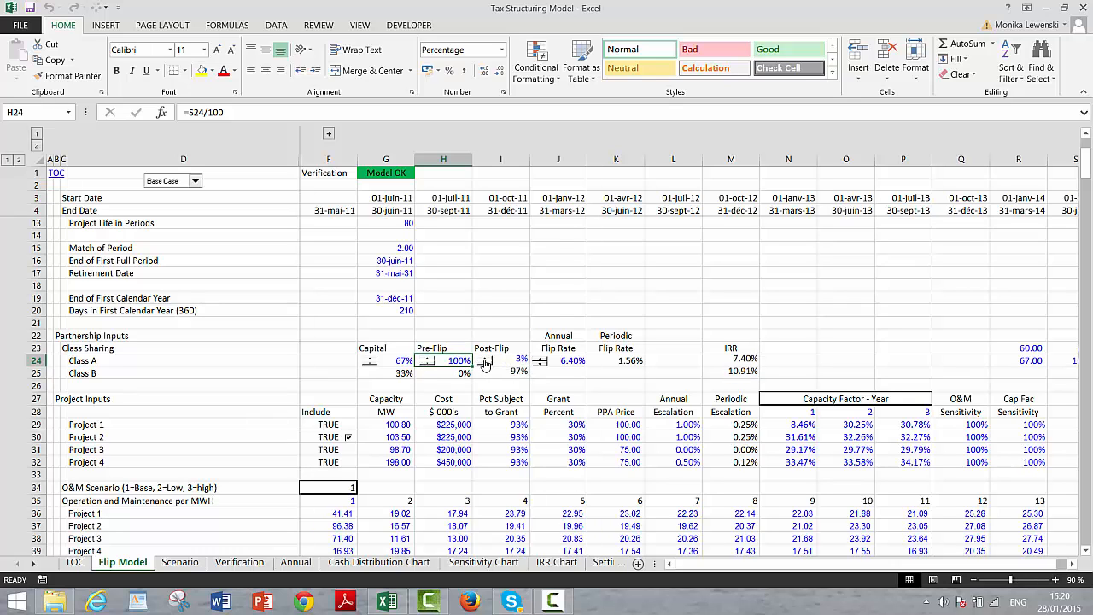
pyautogui.click(484, 359)
pyautogui.click(484, 364)
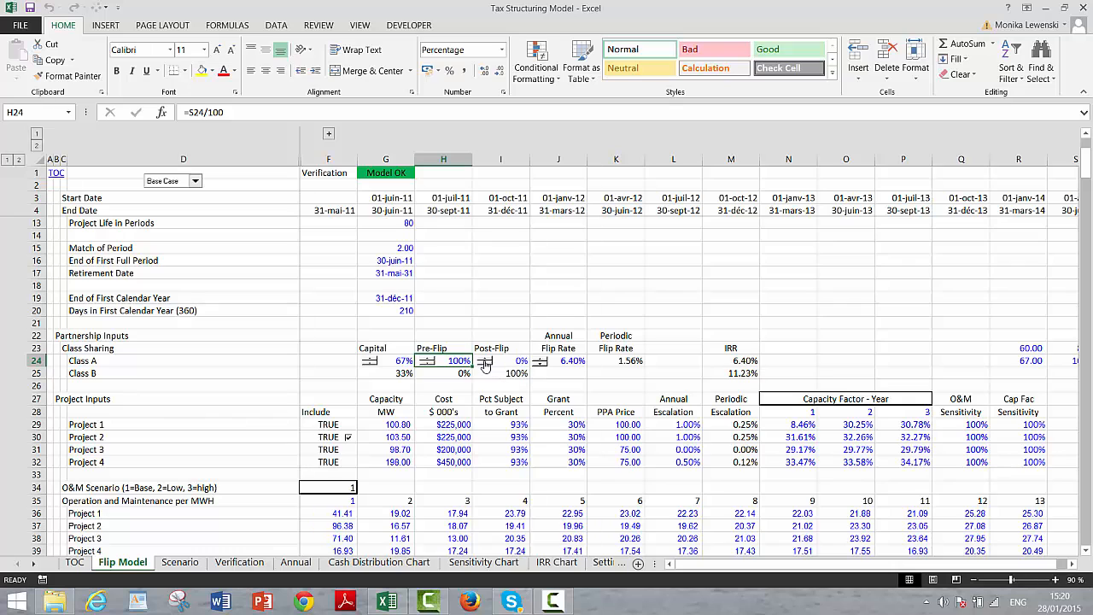
pyautogui.click(729, 363)
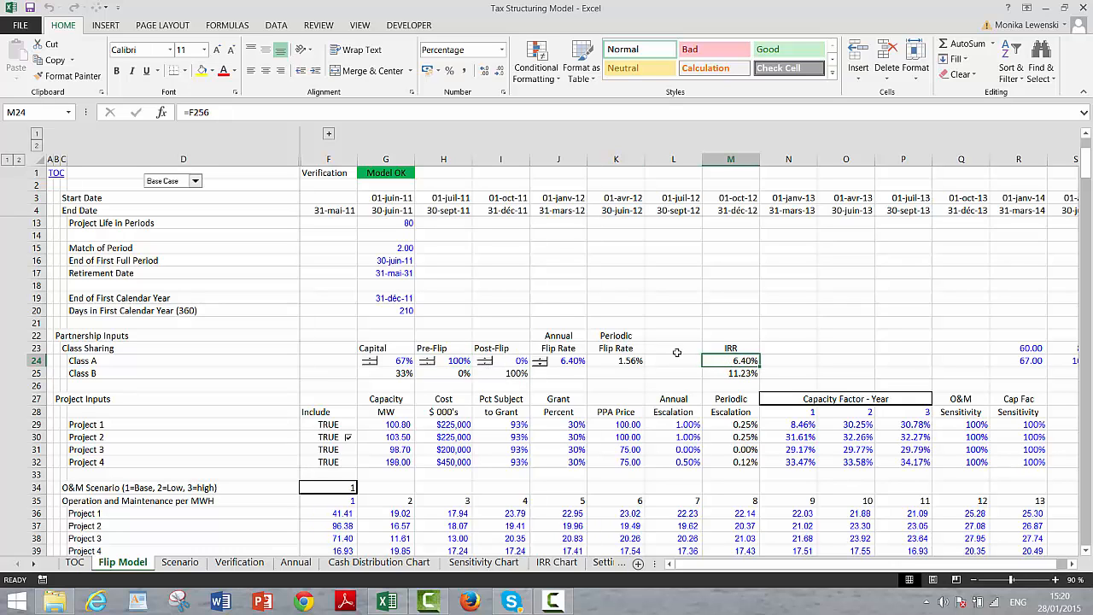
pyautogui.click(565, 361)
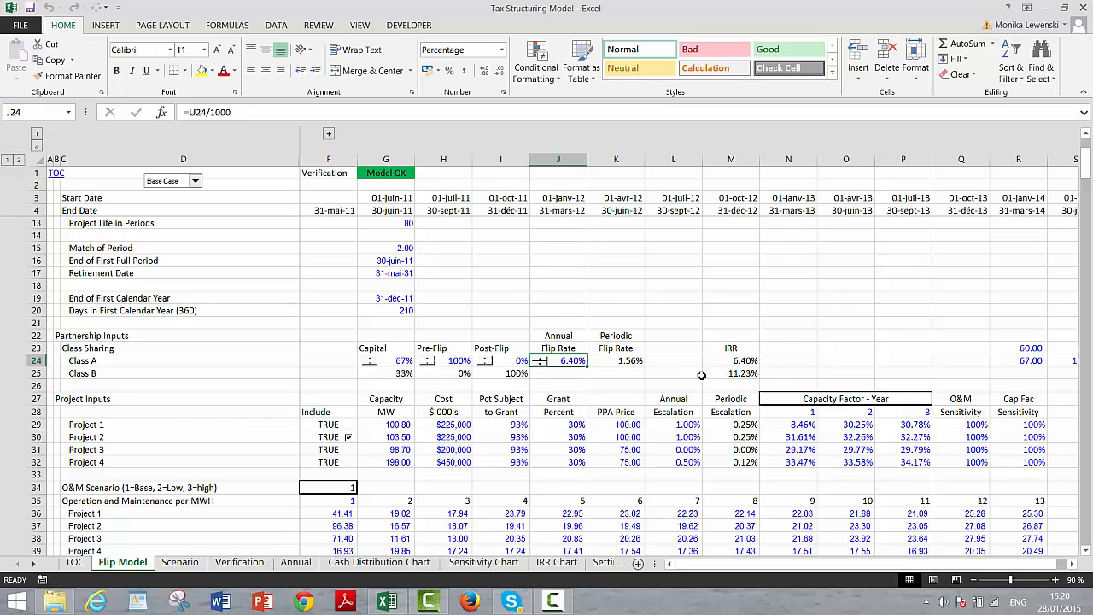
# - Set the Class A pre-flip share to 98% and the annual flip rate to 6.50%
pyautogui.click(428, 364)
pyautogui.click(428, 365)
pyautogui.click(428, 366)
pyautogui.click(541, 362)
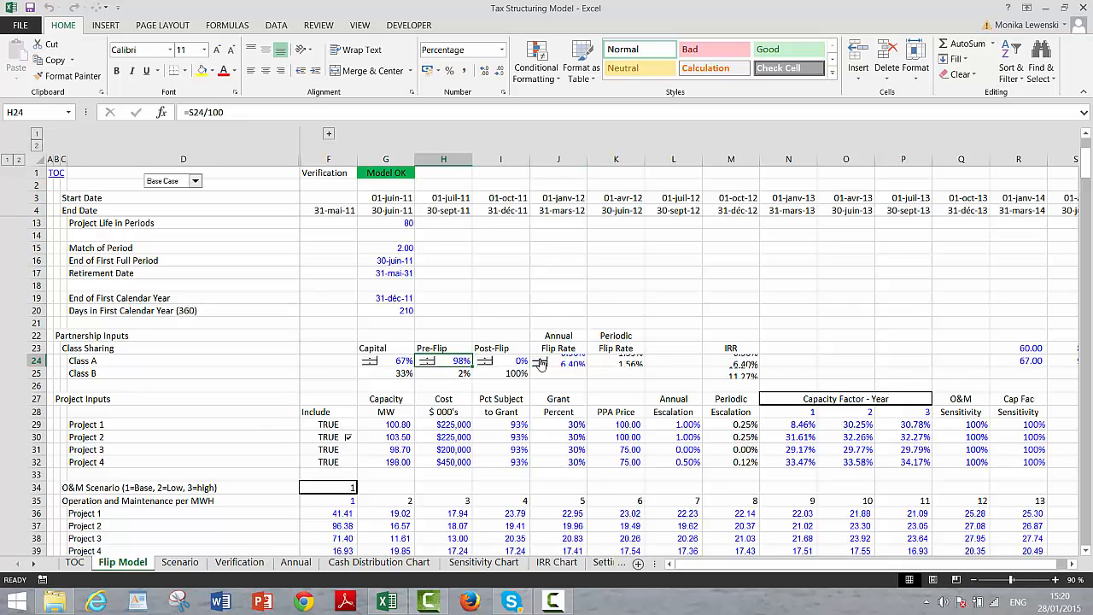
pyautogui.click(540, 362)
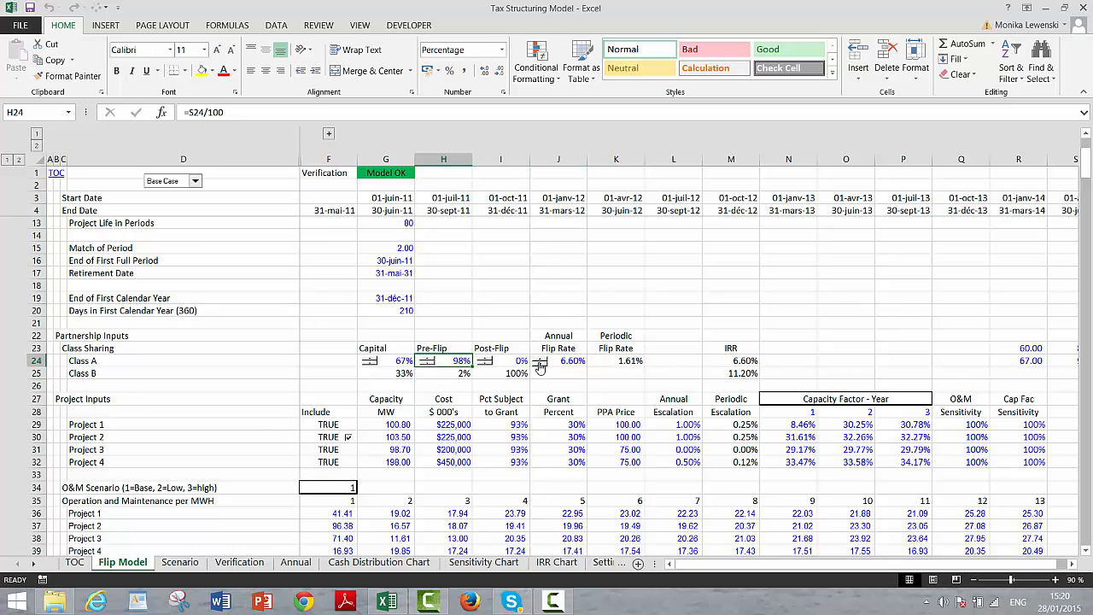
pyautogui.click(541, 365)
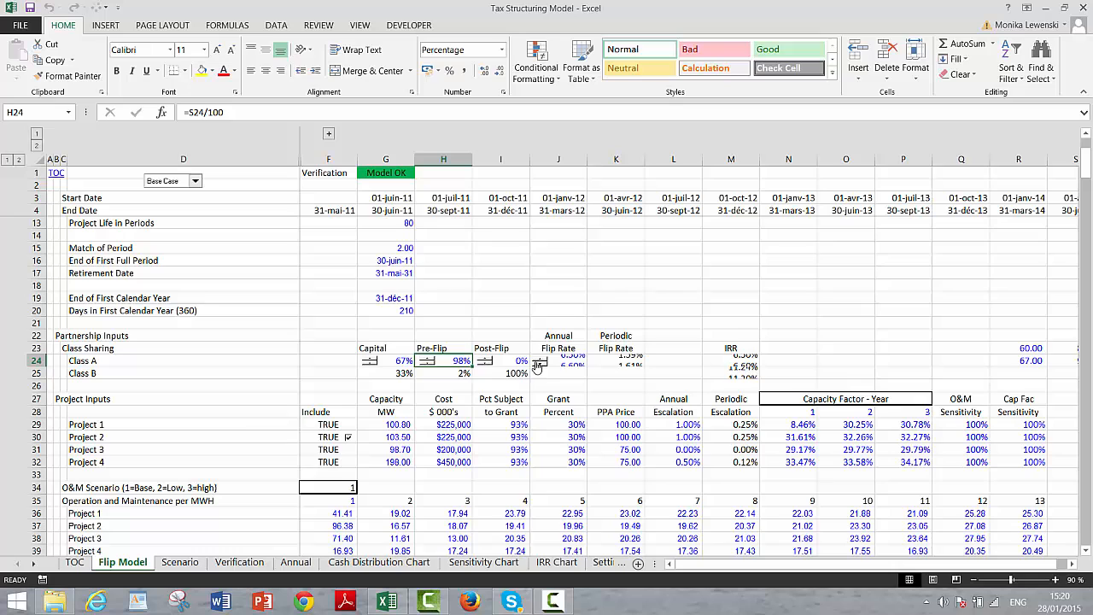
# - Raise the Class A post-flip share in I24 to 3%
pyautogui.click(483, 357)
pyautogui.click(484, 357)
pyautogui.click(483, 356)
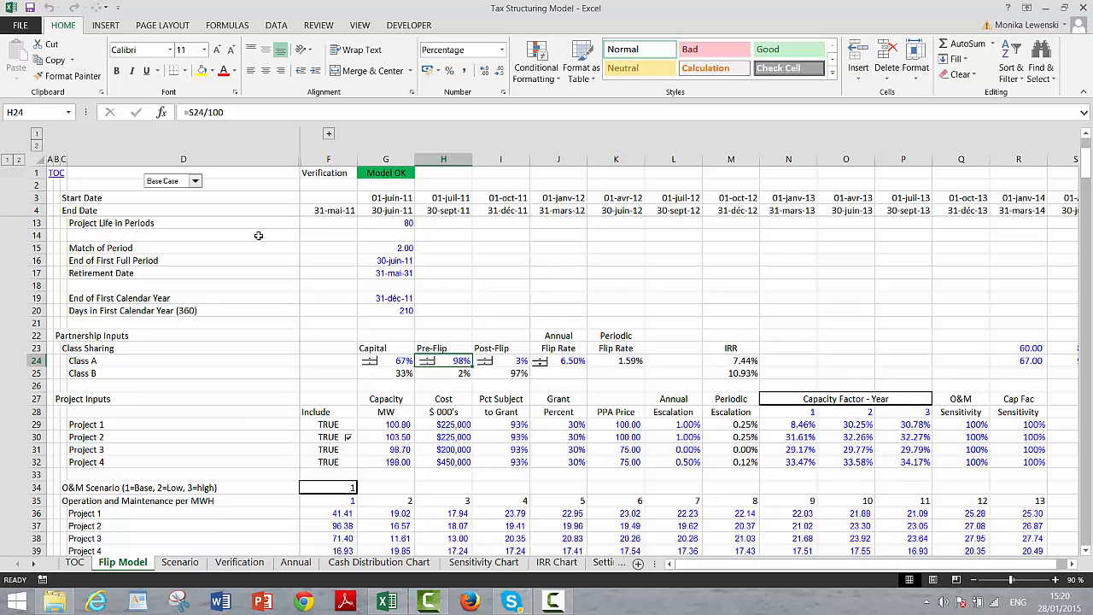
# - Switch the model scenario to Downside to see its effect on the IRRs, and return to Base Case
pyautogui.click(194, 185)
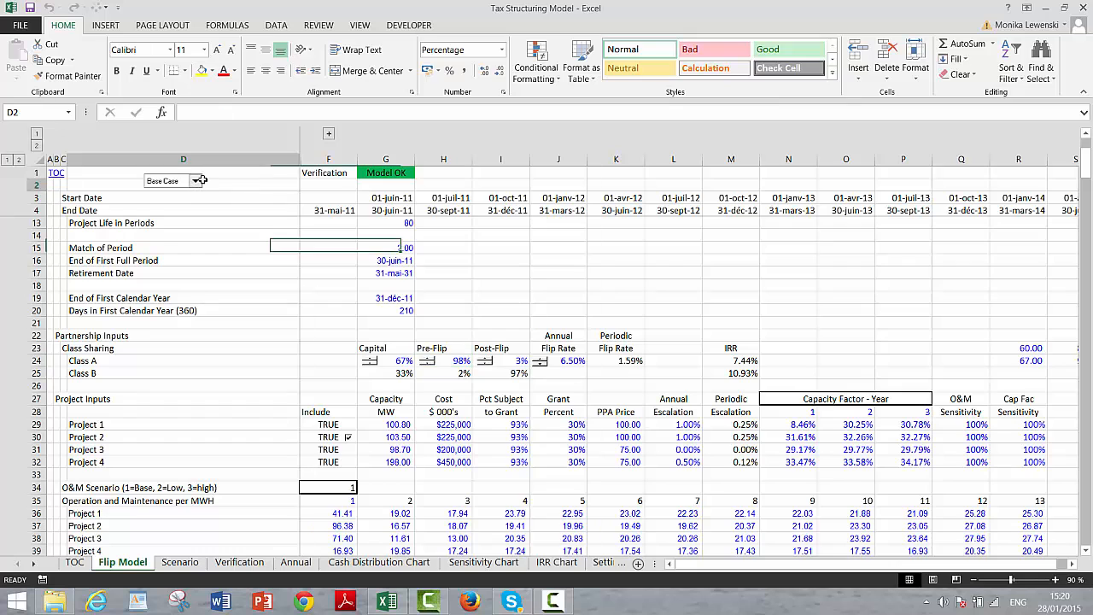
pyautogui.click(195, 182)
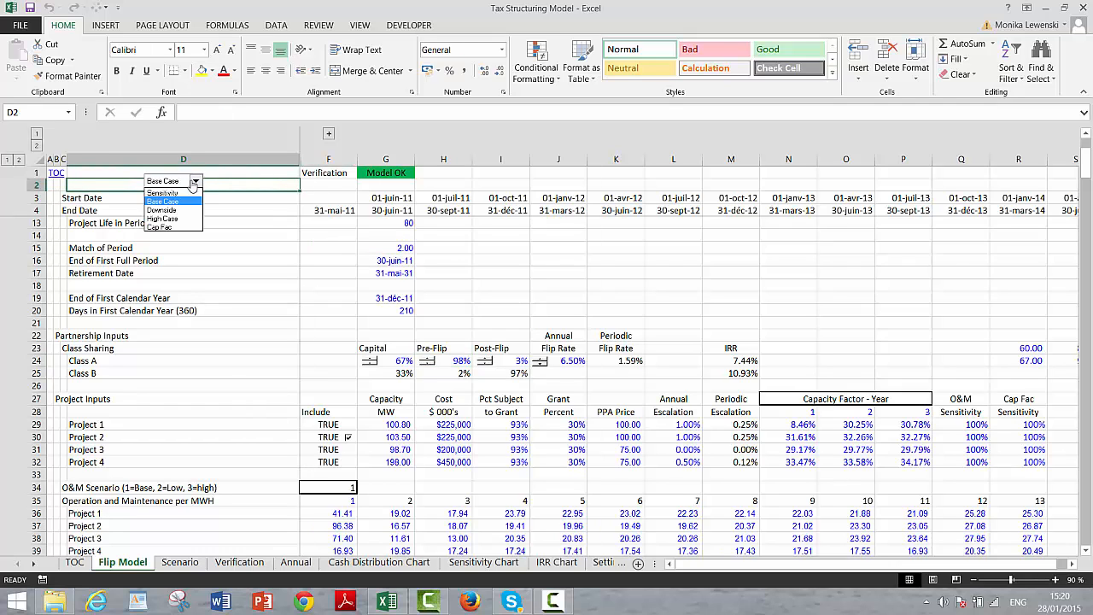
pyautogui.click(177, 202)
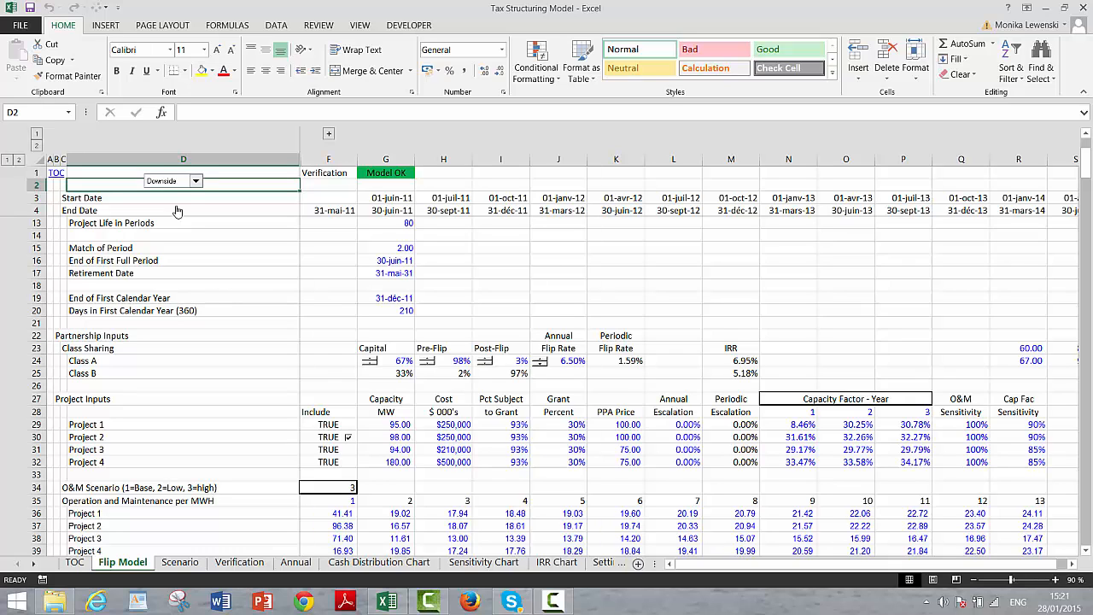
pyautogui.click(194, 181)
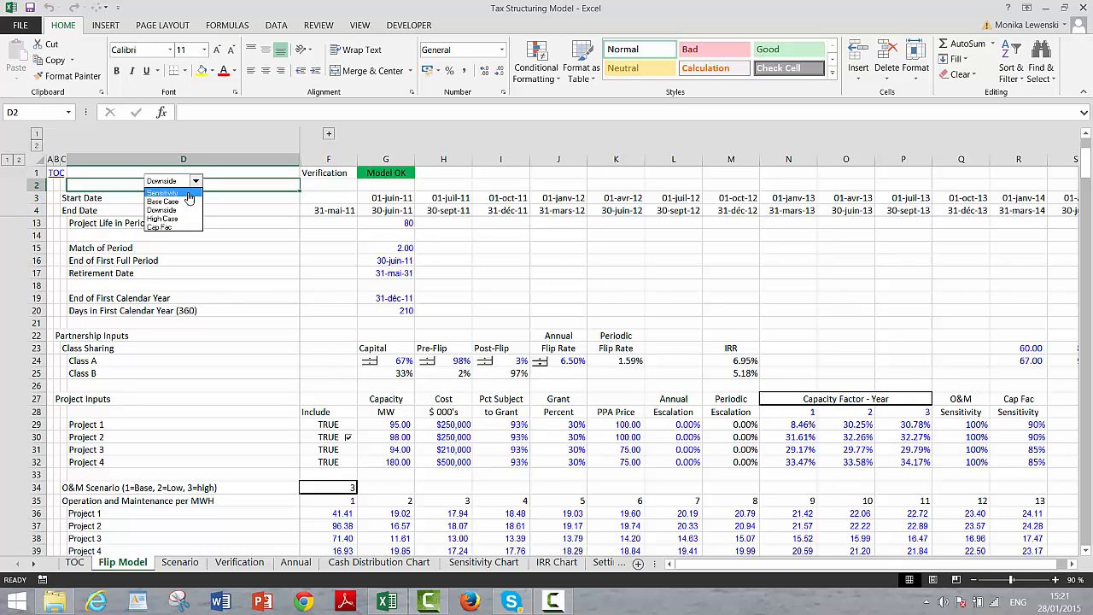
pyautogui.click(187, 202)
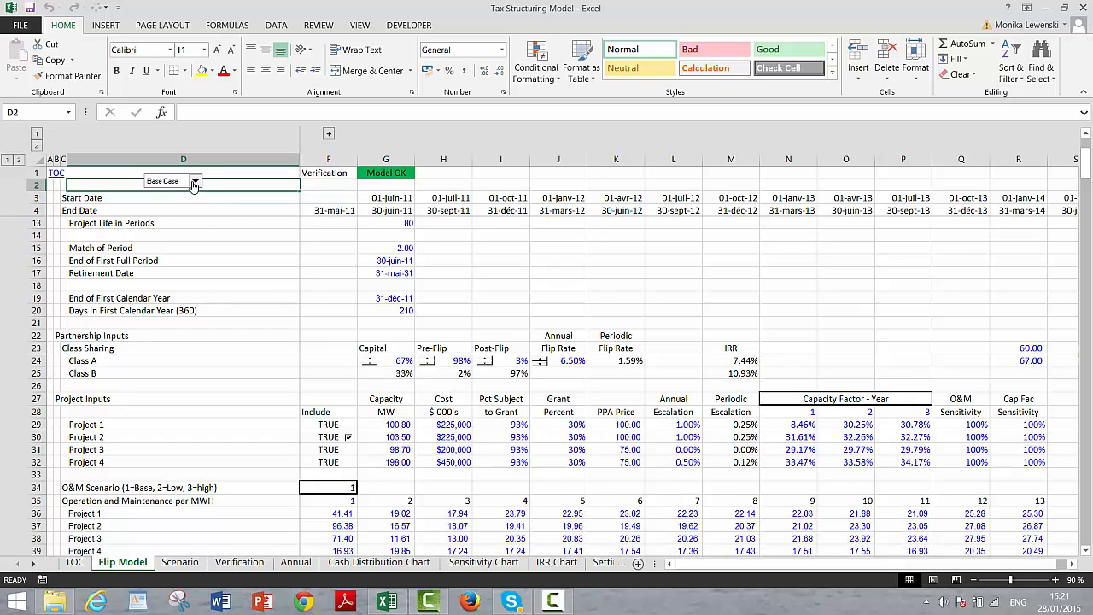
# - Switch the model scenario to High Case to compare the IRRs, and restore Base Case
pyautogui.click(195, 182)
pyautogui.click(181, 224)
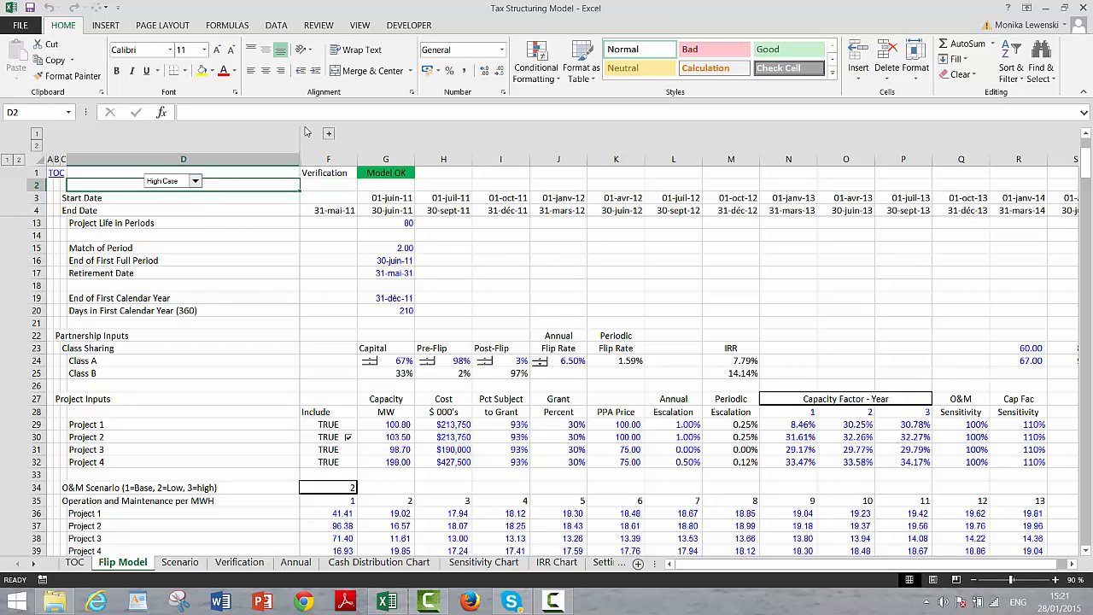
pyautogui.click(196, 181)
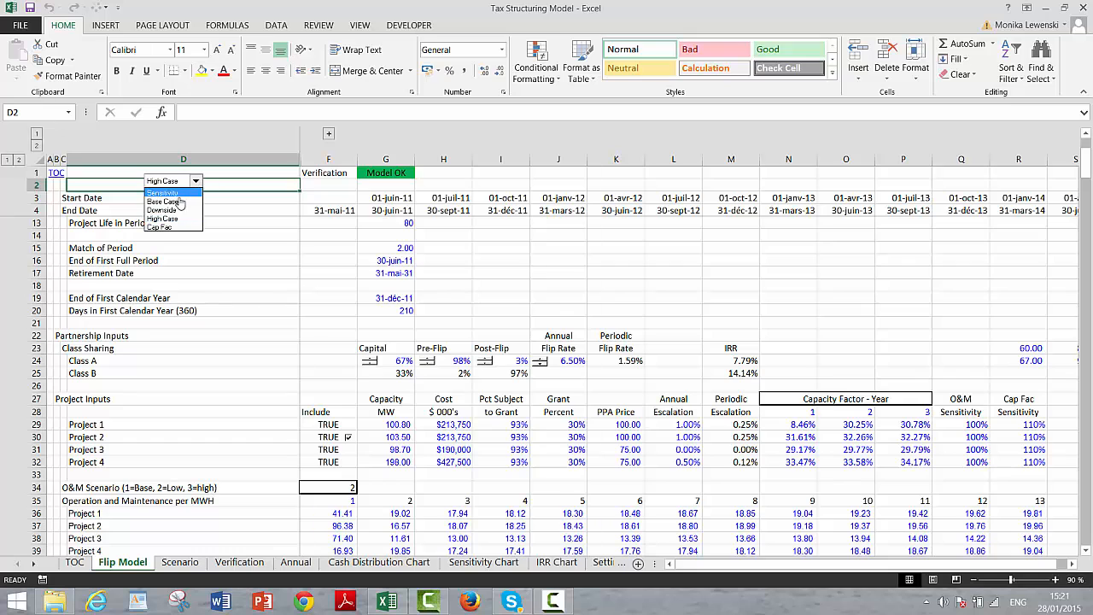
pyautogui.click(179, 202)
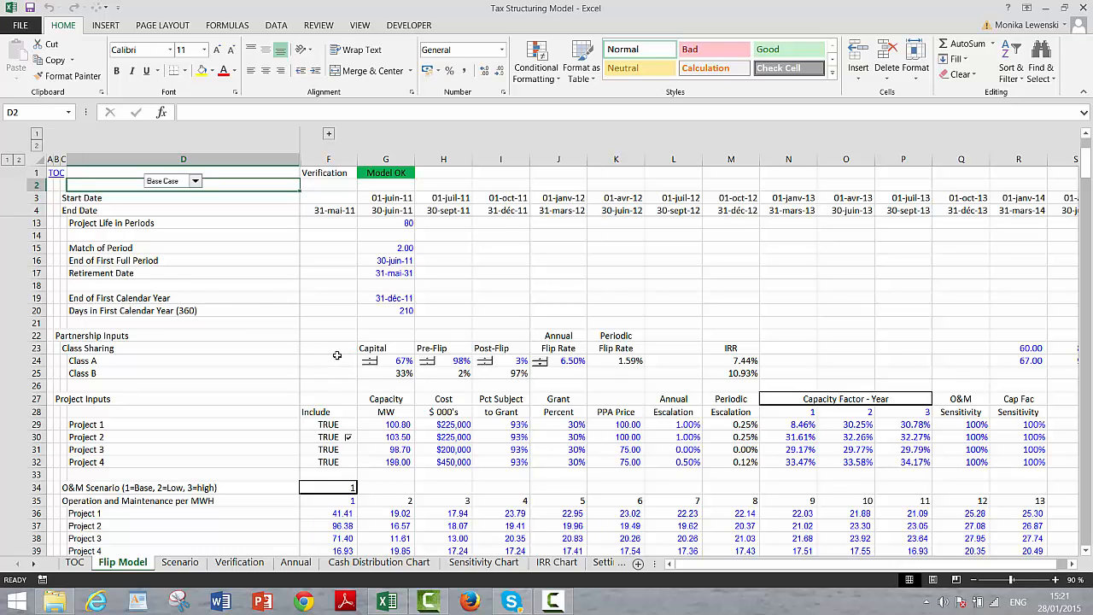
# - Look over the Project Inputs and the operation and maintenance tables, including the Base Case and low-growth rows, down to about row 50
pyautogui.click(280, 433)
pyautogui.press('Down')
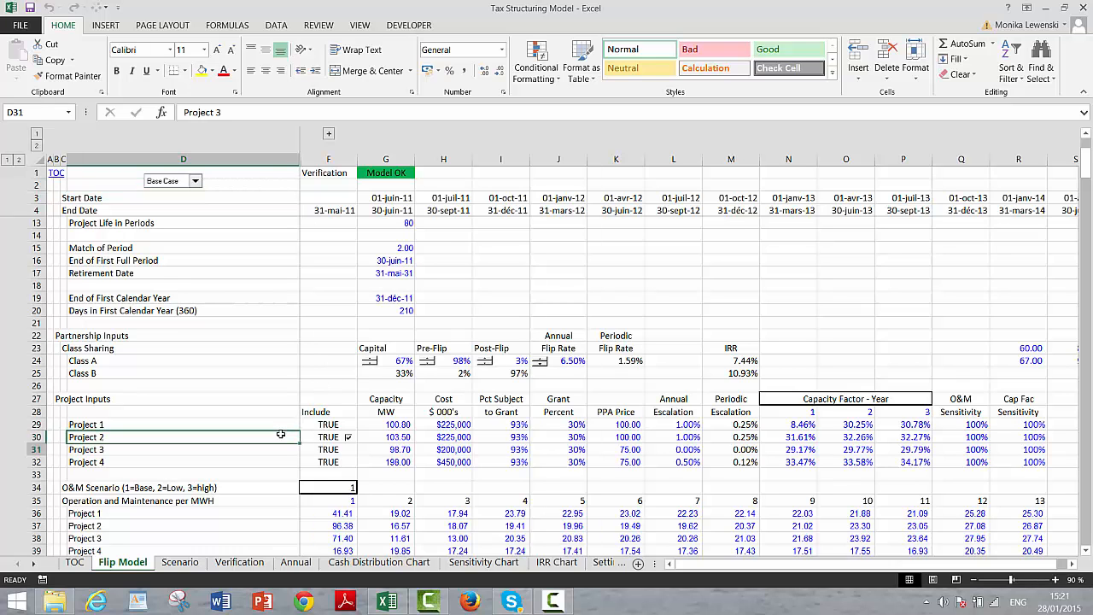
pyautogui.press('Down')
pyautogui.press('Down')
pyautogui.press('Down')
pyautogui.press('Down')
pyautogui.press('Down')
pyautogui.press('Down')
pyautogui.press('Down')
pyautogui.press('Down')
pyautogui.press('Down')
pyautogui.press('Down')
pyautogui.press('Down')
pyautogui.press('Down')
pyautogui.press('Down')
pyautogui.press('Down')
pyautogui.press('Down')
pyautogui.press('Down')
pyautogui.press('Down')
pyautogui.press('Down')
pyautogui.press('Down')
pyautogui.press('Down')
pyautogui.press('Up')
pyautogui.press('Up')
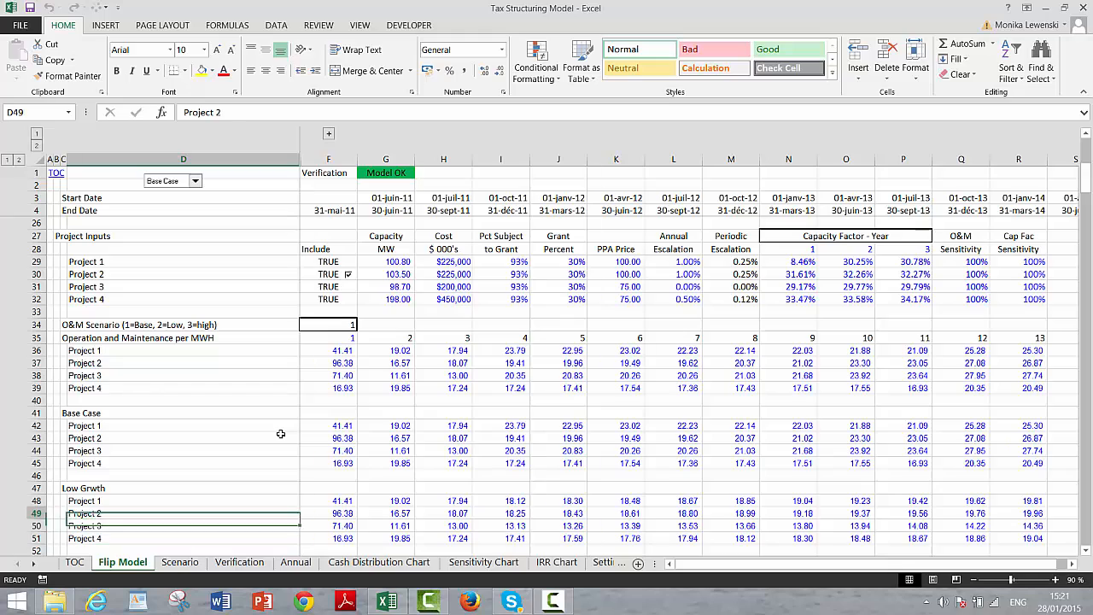
pyautogui.press('Left')
pyautogui.press('Left')
pyautogui.press('Left')
pyautogui.press('Up')
# - Examine the Taxes and Depreciation inputs and the Periods section down to row 83
pyautogui.press('Down')
pyautogui.press('Down')
pyautogui.press('Down')
pyautogui.press('Down')
pyautogui.press('Down')
pyautogui.press('Down')
pyautogui.press('Down')
pyautogui.press('Down')
pyautogui.press('Down')
pyautogui.press('Down')
pyautogui.press('Down')
pyautogui.press('Down')
pyautogui.press('Down')
pyautogui.press('Down')
pyautogui.press('Down')
pyautogui.press('Down')
pyautogui.press('Down')
pyautogui.press('Down')
pyautogui.press('Down')
pyautogui.press('Down')
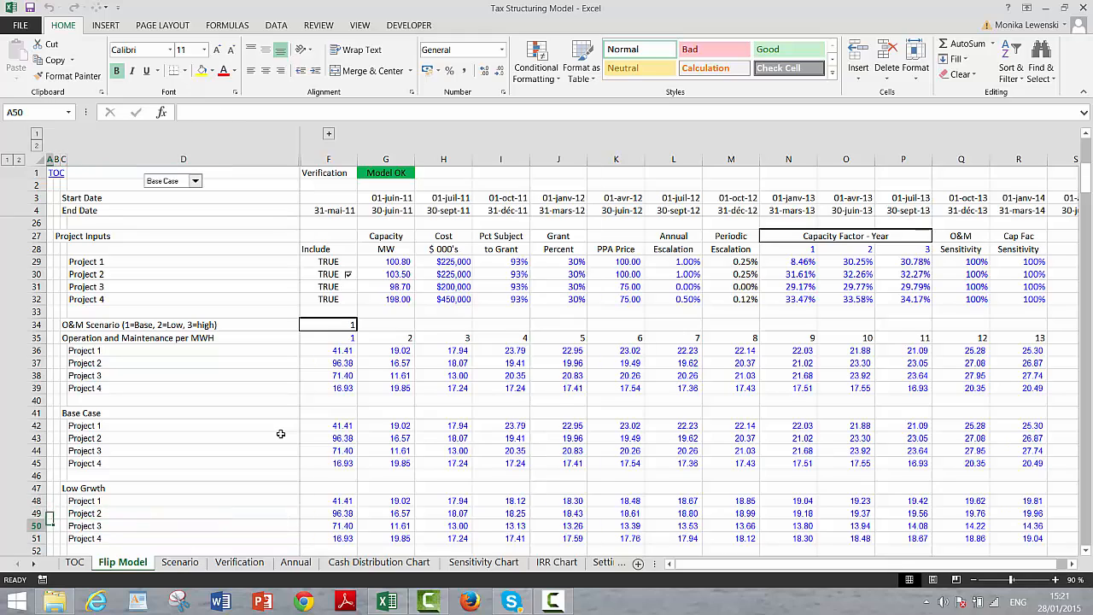
pyautogui.press('Down')
pyautogui.press('Down')
pyautogui.press('Down')
pyautogui.press('Down')
pyautogui.press('Down')
pyautogui.press('Down')
pyautogui.press('Down')
pyautogui.press('Down')
pyautogui.press('Down')
pyautogui.press('Down')
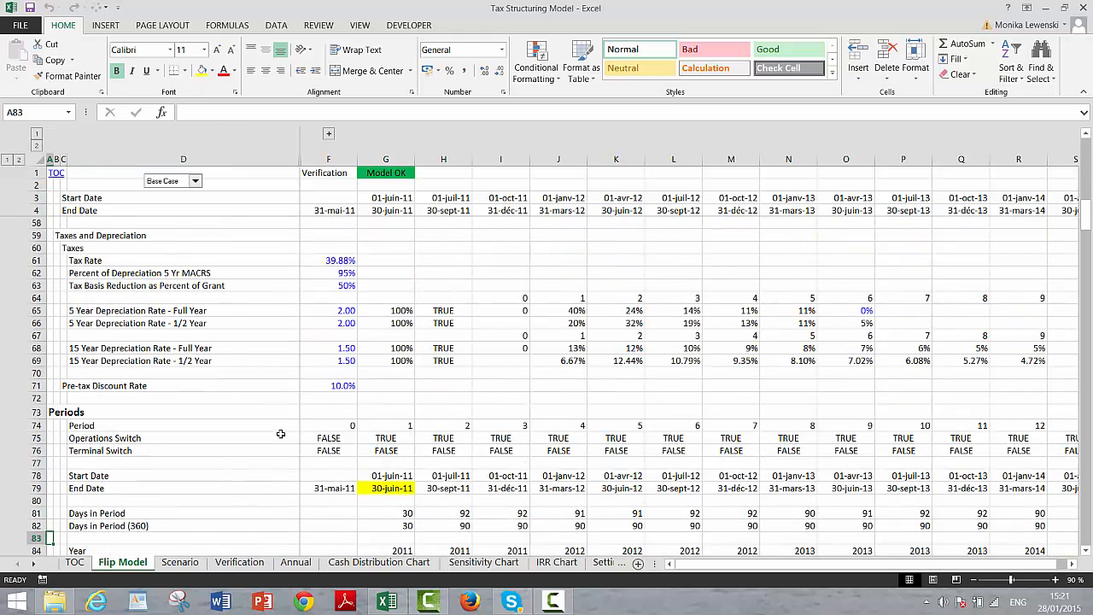
# - Go back up from the Periods section to the tax rate in row 61
pyautogui.press('Down')
pyautogui.press('Up')
pyautogui.press('Up')
pyautogui.press('Up')
pyautogui.press('Up')
pyautogui.press('Up')
pyautogui.press('Up')
pyautogui.press('Up')
pyautogui.press('Up')
pyautogui.press('Up')
pyautogui.press('Up')
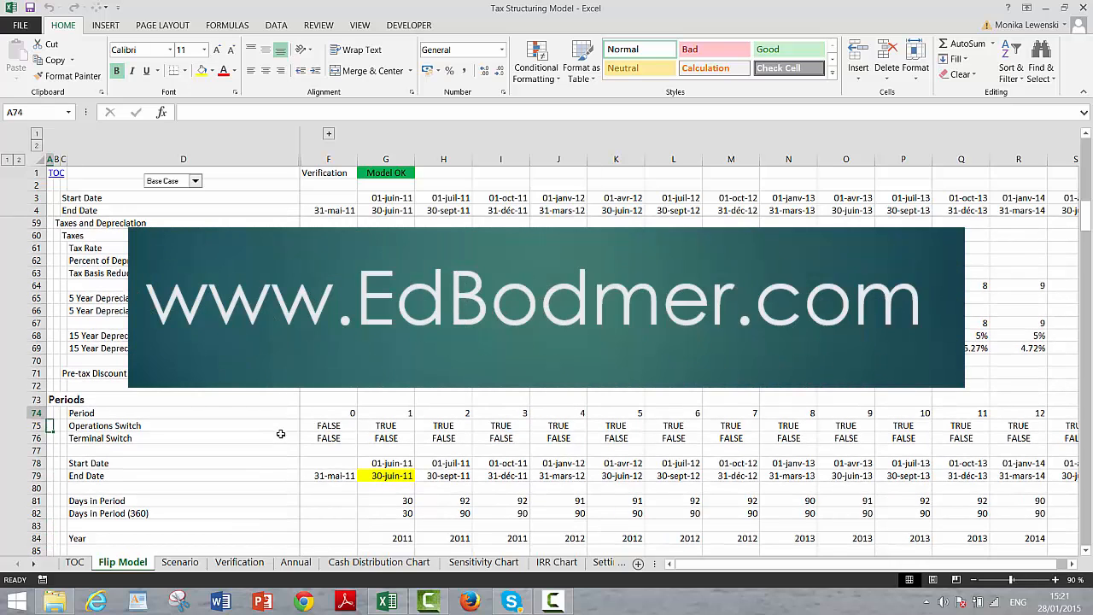
pyautogui.press('Up')
pyautogui.press('Up')
pyautogui.press('Up')
pyautogui.press('Up')
pyautogui.press('Up')
pyautogui.press('Up')
pyautogui.press('Up')
pyautogui.press('Up')
pyautogui.press('Up')
pyautogui.press('Up')
pyautogui.press('Up')
pyautogui.press('Up')
pyautogui.press('Up')
# - Examine the full-year 5 Year Depreciation Rate formulas along row 65 as far as cell L65
pyautogui.press('Right')
pyautogui.press('Right')
pyautogui.press('Right')
pyautogui.press('Right')
pyautogui.press('Right')
pyautogui.press('Right')
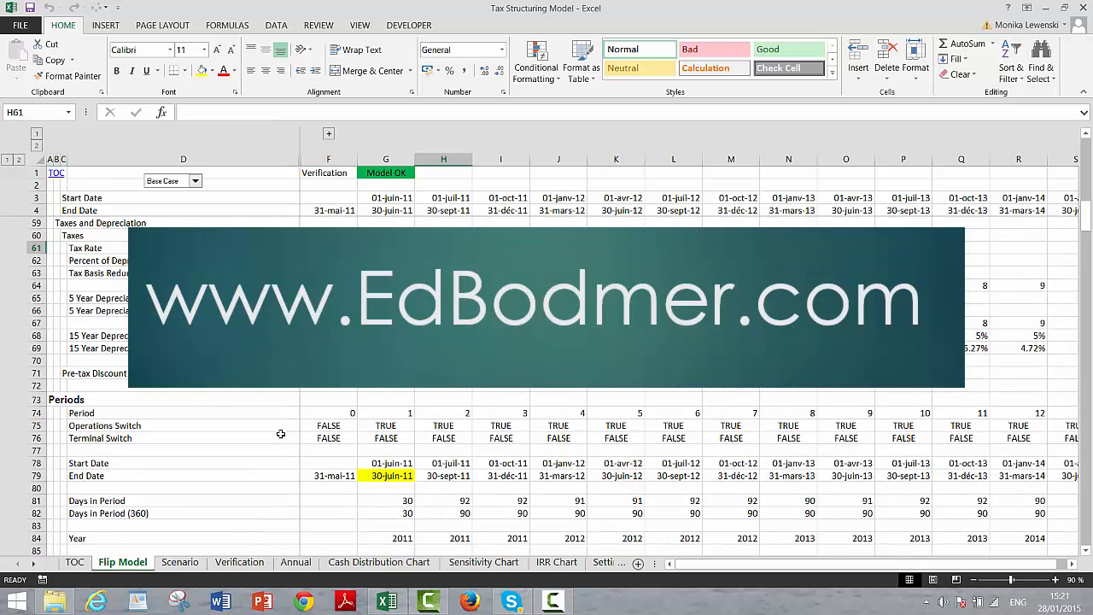
pyautogui.press('Down')
pyautogui.press('Down')
pyautogui.press('Down')
pyautogui.press('Down')
pyautogui.press('Right')
pyautogui.press('Right')
pyautogui.press('Right')
pyautogui.press('Right')
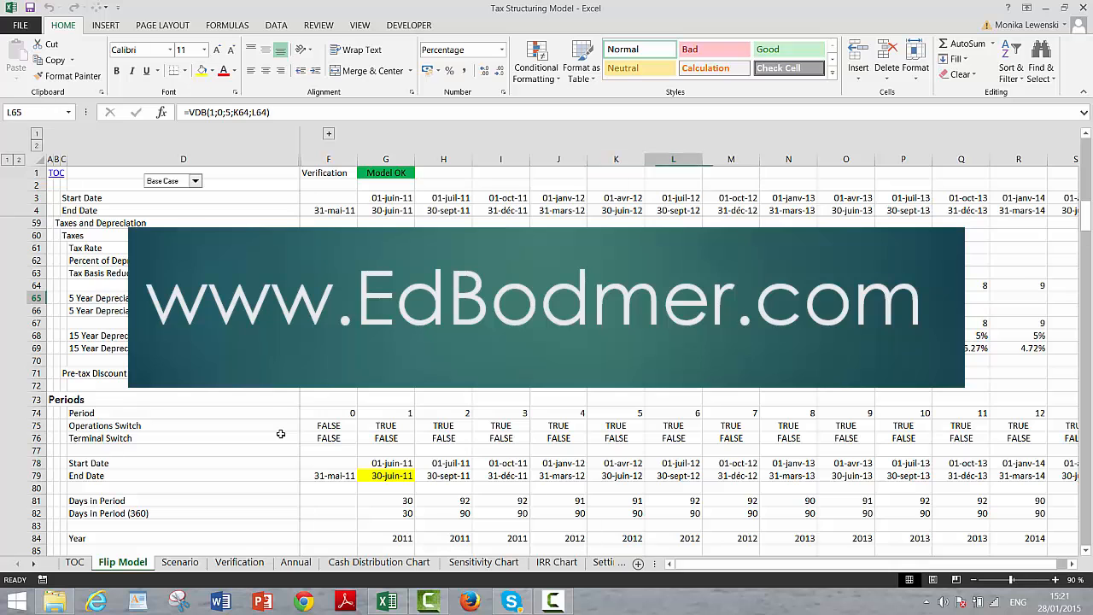
# - Look over the Periods section from column A, covering the year, fraction-of-year and calendar-year rows, as far as the start of Operations
pyautogui.press('Left')
pyautogui.press('Left')
pyautogui.press('Left')
pyautogui.press('Left')
pyautogui.press('Left')
pyautogui.press('Left')
pyautogui.press('Left')
pyautogui.press('Left')
pyautogui.press('Left')
pyautogui.press('Left')
pyautogui.press('Down')
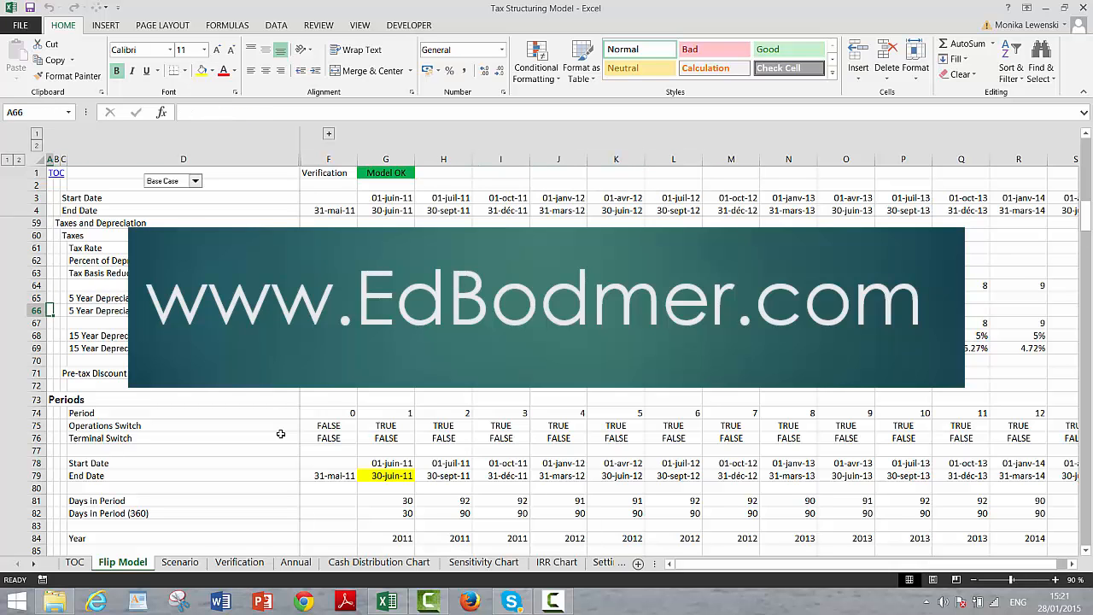
pyautogui.press('Down')
pyautogui.press('Down')
pyautogui.press('Down')
pyautogui.press('Down')
pyautogui.press('Down')
pyautogui.press('Down')
pyautogui.press('Down')
pyautogui.press('Down')
pyautogui.press('Down')
pyautogui.press('Down')
pyautogui.press('Down')
pyautogui.press('Down')
pyautogui.press('Down')
pyautogui.press('Down')
pyautogui.press('Down')
pyautogui.press('Down')
pyautogui.press('Down')
pyautogui.press('Down')
pyautogui.press('Down')
pyautogui.press('Down')
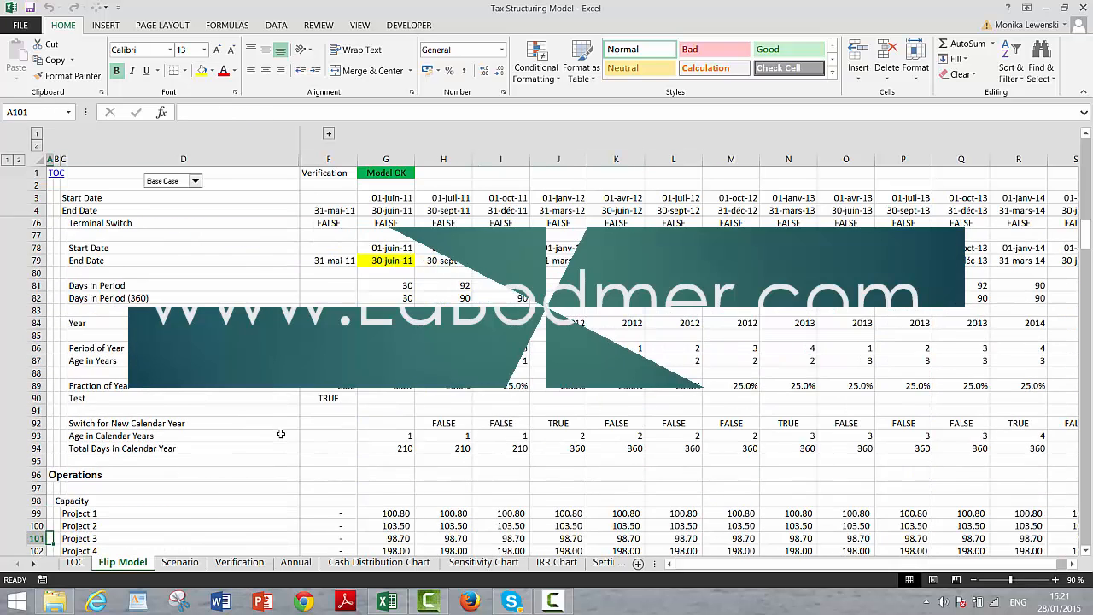
pyautogui.press('Down')
pyautogui.press('Up')
pyautogui.press('Up')
pyautogui.press('Up')
pyautogui.press('Up')
pyautogui.press('Up')
pyautogui.press('Up')
pyautogui.press('Up')
pyautogui.press('Up')
pyautogui.press('Up')
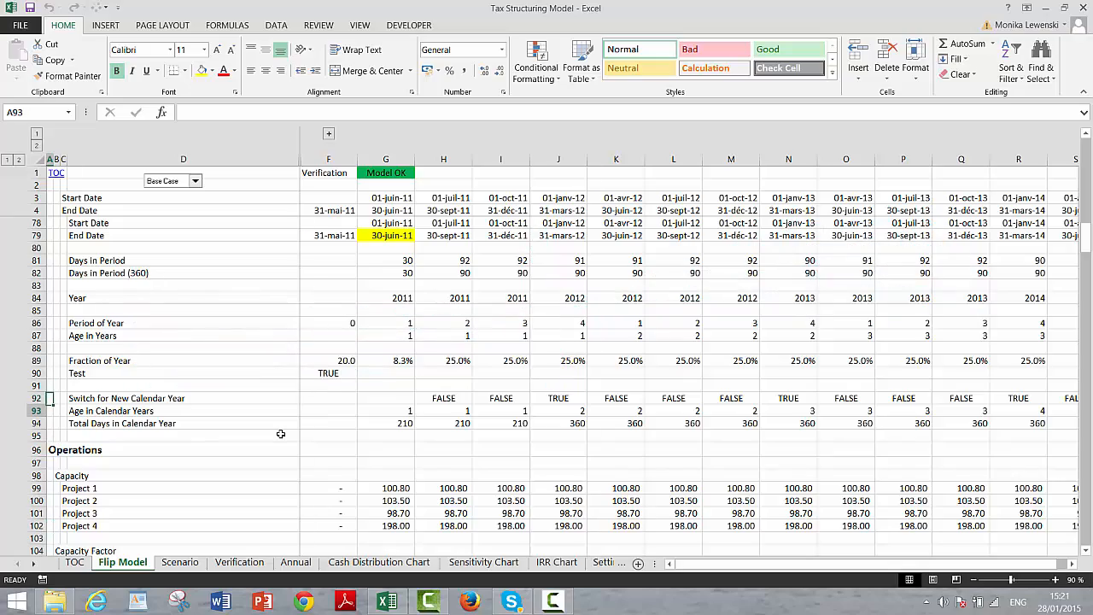
# - Examine the Operations tables for capacity, capacity factor, inflation index, PPA price and generation down to row 128
pyautogui.press('Down')
pyautogui.press('Down')
pyautogui.press('Down')
pyautogui.press('Down')
pyautogui.press('Down')
pyautogui.press('Down')
pyautogui.press('Down')
pyautogui.press('Down')
pyautogui.press('Down')
pyautogui.press('Down')
pyautogui.press('Down')
pyautogui.press('Down')
pyautogui.press('Down')
pyautogui.press('Down')
pyautogui.press('Down')
pyautogui.press('Down')
pyautogui.press('Down')
pyautogui.press('Down')
pyautogui.press('Down')
pyautogui.press('Down')
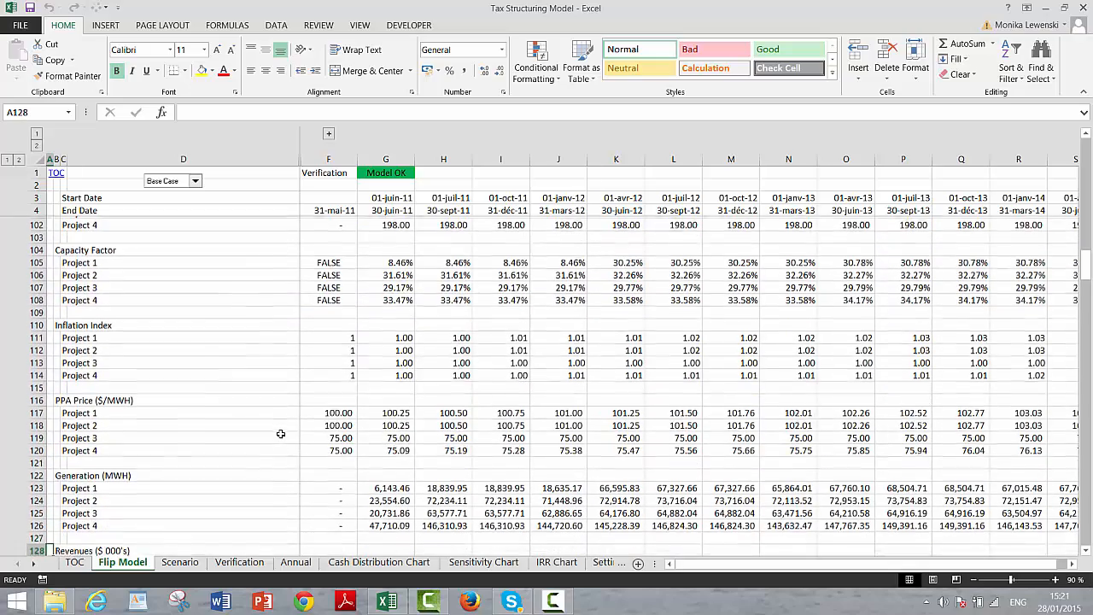
# - Look through the revenues, O&M expenses and Sources and Uses of Funds down to the Pre-tax Cash Flow heading in row 166
pyautogui.press('Down')
pyautogui.press('Down')
pyautogui.press('Down')
pyautogui.press('Down')
pyautogui.press('Down')
pyautogui.press('Down')
pyautogui.press('Down')
pyautogui.press('Down')
pyautogui.press('Down')
pyautogui.press('Down')
pyautogui.press('Down')
pyautogui.press('Down')
pyautogui.press('Down')
pyautogui.press('Down')
pyautogui.press('Down')
pyautogui.press('Down')
pyautogui.press('Down')
pyautogui.press('Down')
pyautogui.press('Down')
pyautogui.press('Down')
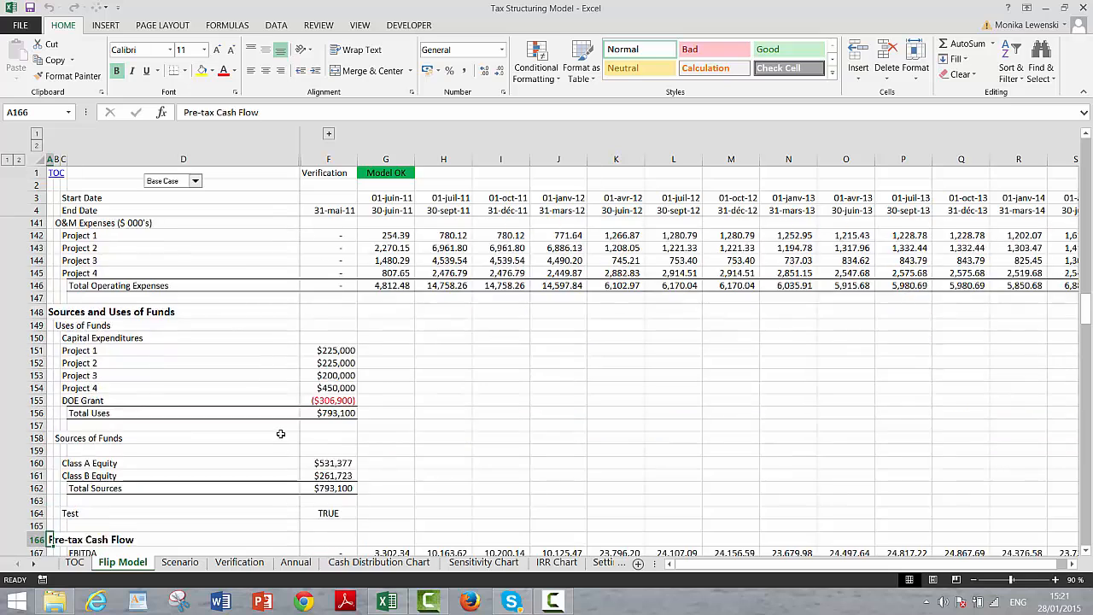
# - View the first rows of the Pre-tax Cash Flow section and return up to the Sources and Uses of Funds section
pyautogui.press('Down')
pyautogui.press('Down')
pyautogui.press('Down')
pyautogui.press('Down')
pyautogui.press('Down')
pyautogui.press('Down')
pyautogui.press('Down')
pyautogui.press('Down')
pyautogui.press('Down')
pyautogui.press('Down')
pyautogui.press('Up')
pyautogui.press('Up')
pyautogui.press('Up')
pyautogui.press('Up')
pyautogui.press('Up')
pyautogui.press('Up')
pyautogui.press('Up')
pyautogui.press('Up')
pyautogui.press('Up')
pyautogui.press('Up')
pyautogui.press('Up')
pyautogui.press('Up')
pyautogui.press('Up')
pyautogui.press('Up')
pyautogui.press('Up')
pyautogui.press('Up')
pyautogui.press('Up')
pyautogui.press('Up')
pyautogui.press('Up')
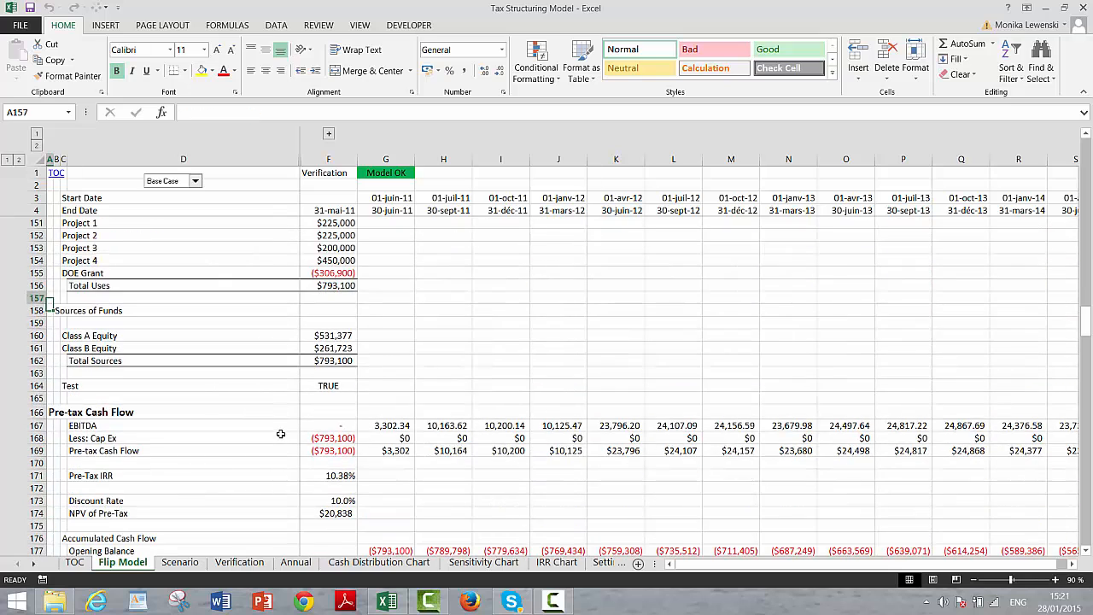
pyautogui.press('Up')
pyautogui.press('Up')
pyautogui.press('Up')
pyautogui.press('Up')
pyautogui.press('Up')
pyautogui.press('Up')
pyautogui.press('Up')
pyautogui.press('Up')
pyautogui.press('Up')
pyautogui.press('Up')
pyautogui.press('Up')
pyautogui.press('Up')
pyautogui.press('Up')
# - Inspect the DOE Grant formula in cell F155 under the capital expenditures
pyautogui.press('Down')
pyautogui.press('Down')
pyautogui.press('Down')
pyautogui.press('Down')
pyautogui.press('Down')
pyautogui.press('Down')
pyautogui.press('Down')
pyautogui.press('Down')
pyautogui.press('Down')
pyautogui.press('Right')
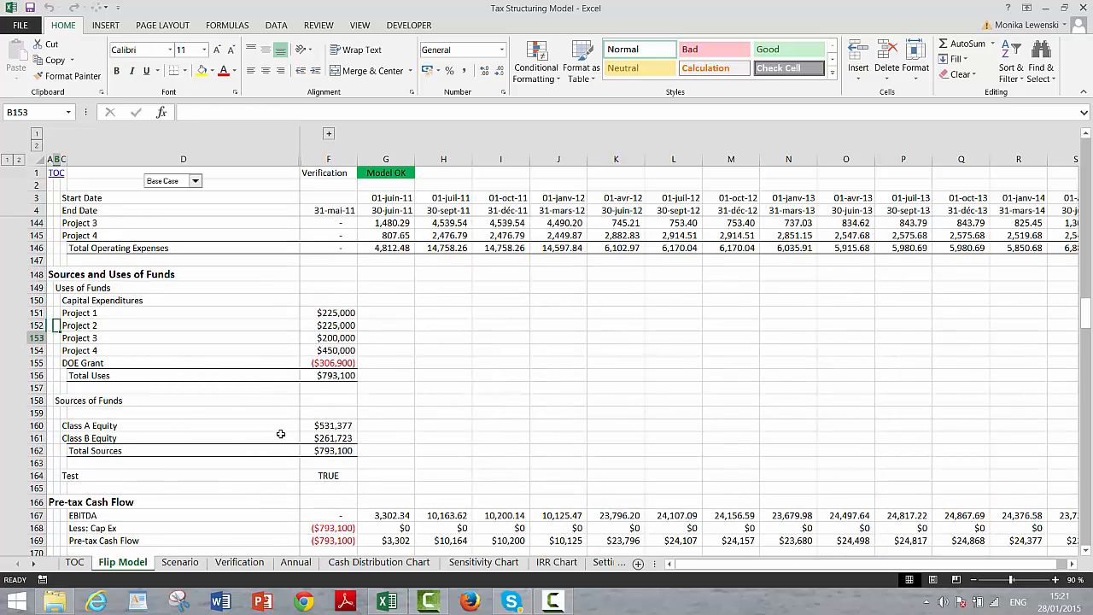
pyautogui.press('Down')
pyautogui.press('Down')
pyautogui.press('Right')
pyautogui.press('Right')
pyautogui.press('Right')
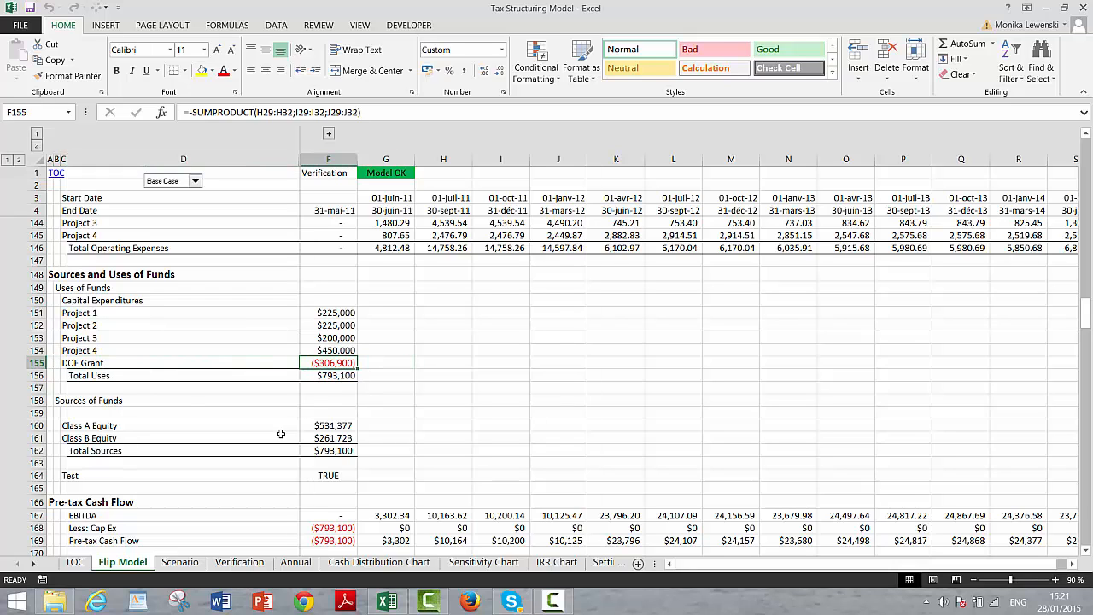
pyautogui.press('Left')
pyautogui.press('Left')
pyautogui.press('Left')
pyautogui.press('Right')
pyautogui.press('Right')
pyautogui.press('Right')
pyautogui.press('Right')
pyautogui.press('Left')
pyautogui.press('Left')
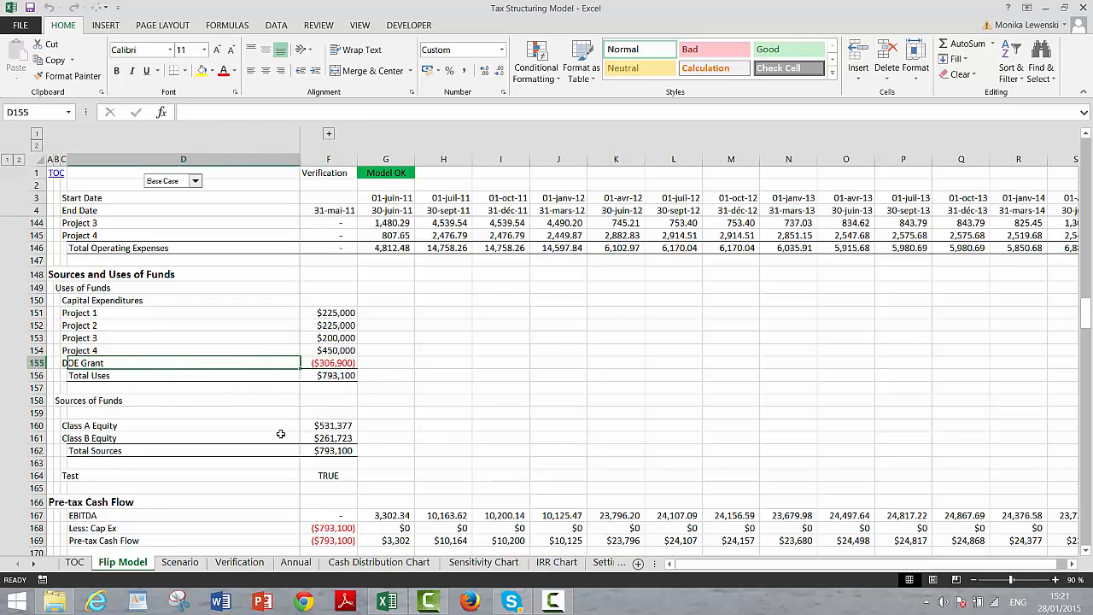
# - Rename the DOE Grant label in cell C155 to ITC and go to its amount in F155
pyautogui.press('Left')
pyautogui.press('Right')
pyautogui.press('Left')
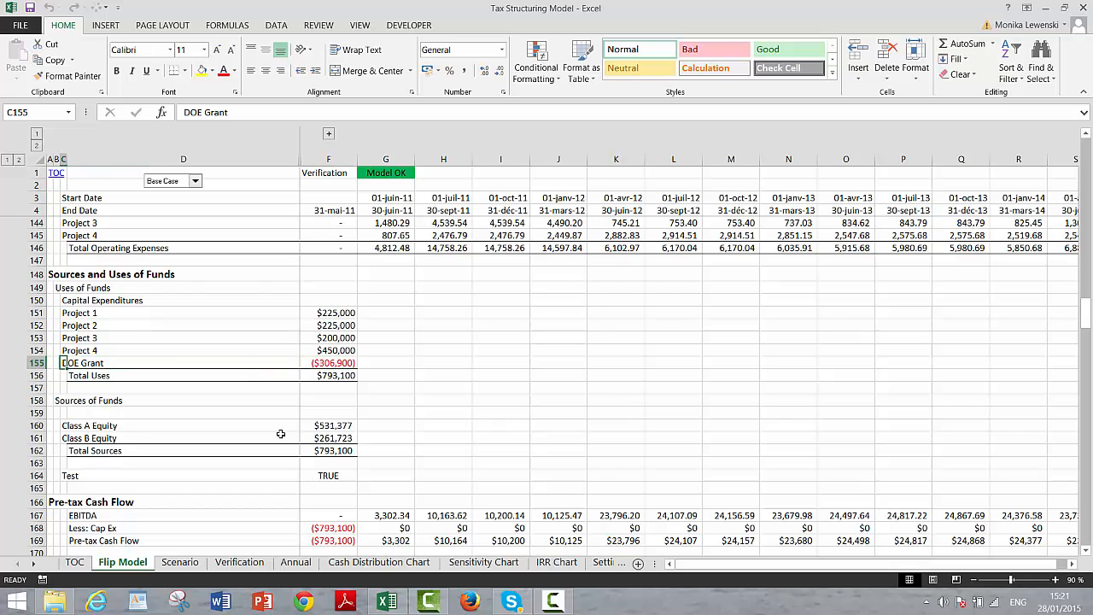
pyautogui.write('ITC')
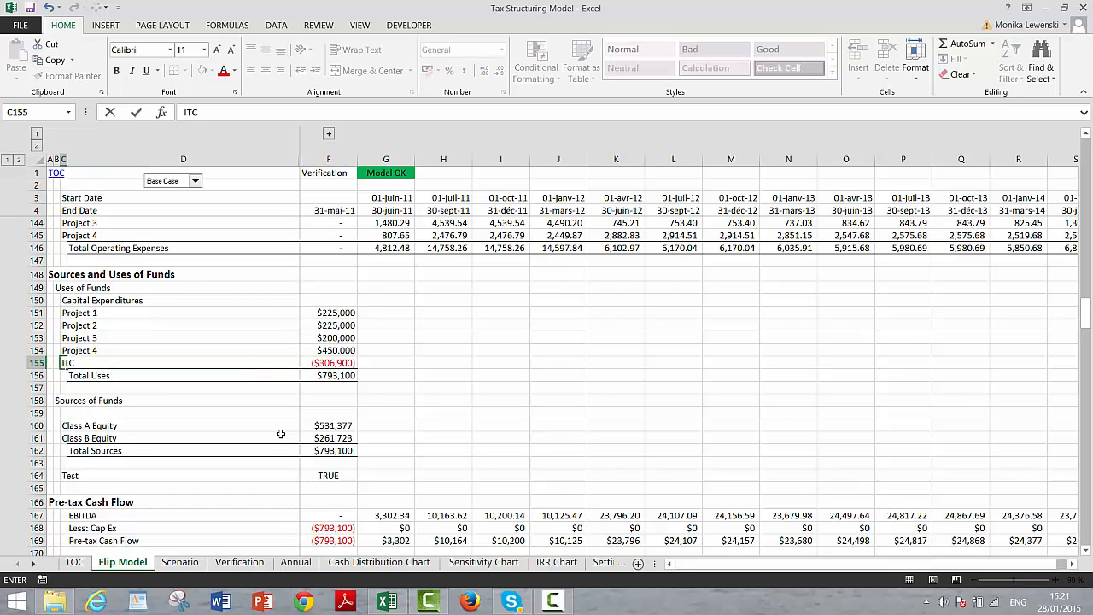
pyautogui.press('Return')
pyautogui.press('Right')
pyautogui.press('Right')
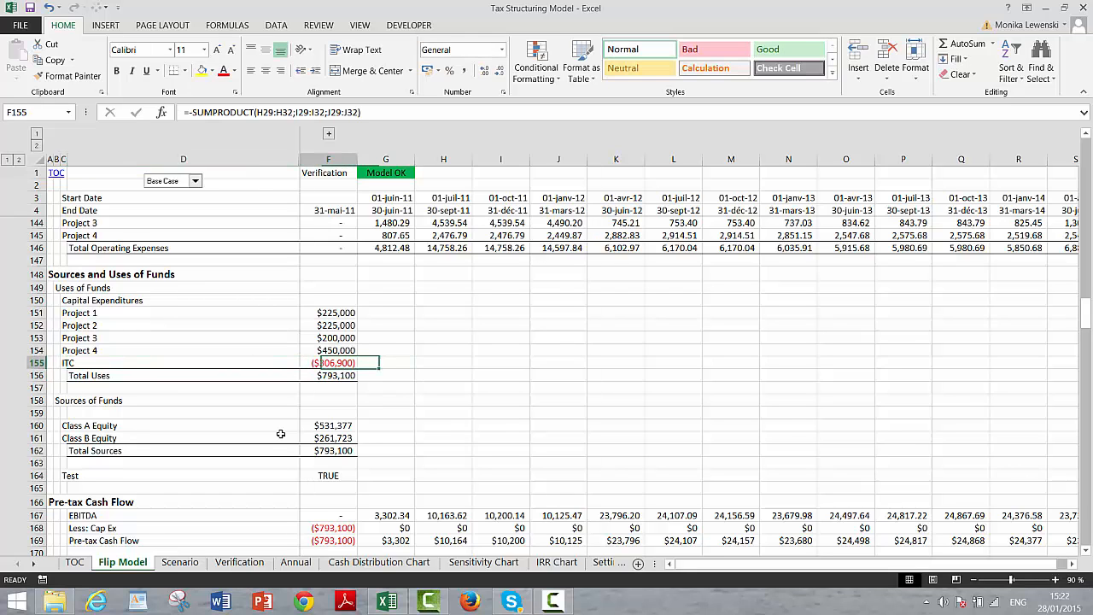
# - Look through the project capital expenditures, ITC and total uses, down to the Class A and Class B Equity amounts in column F
pyautogui.press('Up')
pyautogui.press('Up')
pyautogui.press('Up')
pyautogui.press('Up')
pyautogui.press('Down')
pyautogui.press('Down')
pyautogui.press('Down')
pyautogui.press('Down')
pyautogui.press('Down')
pyautogui.press('Down')
pyautogui.press('Down')
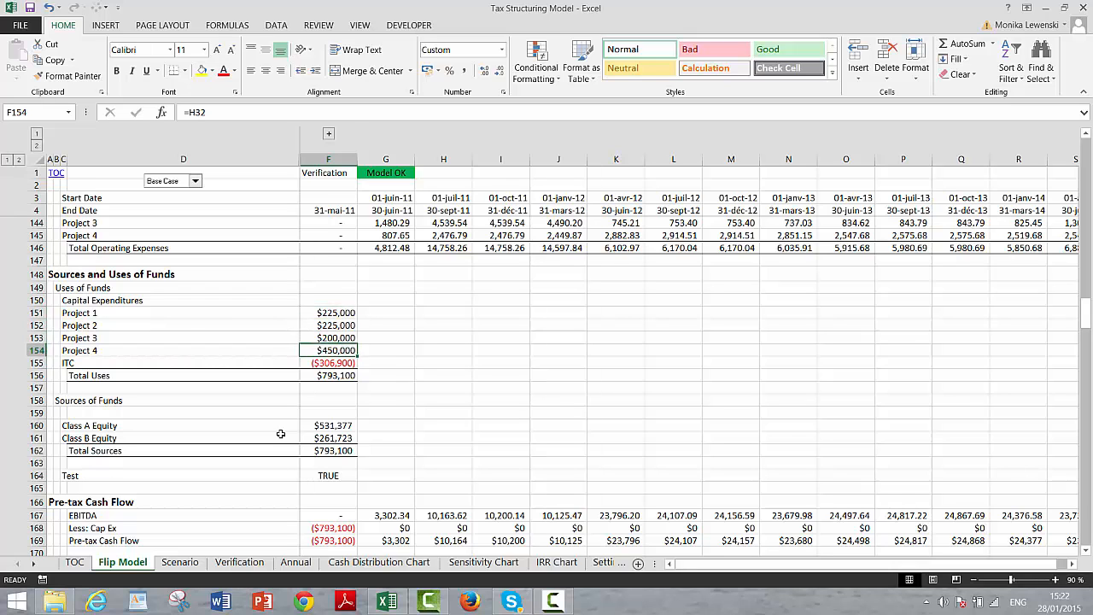
pyautogui.press('Down')
pyautogui.press('Down')
pyautogui.press('Down')
pyautogui.press('Down')
pyautogui.press('Down')
pyautogui.press('Down')
pyautogui.press('Down')
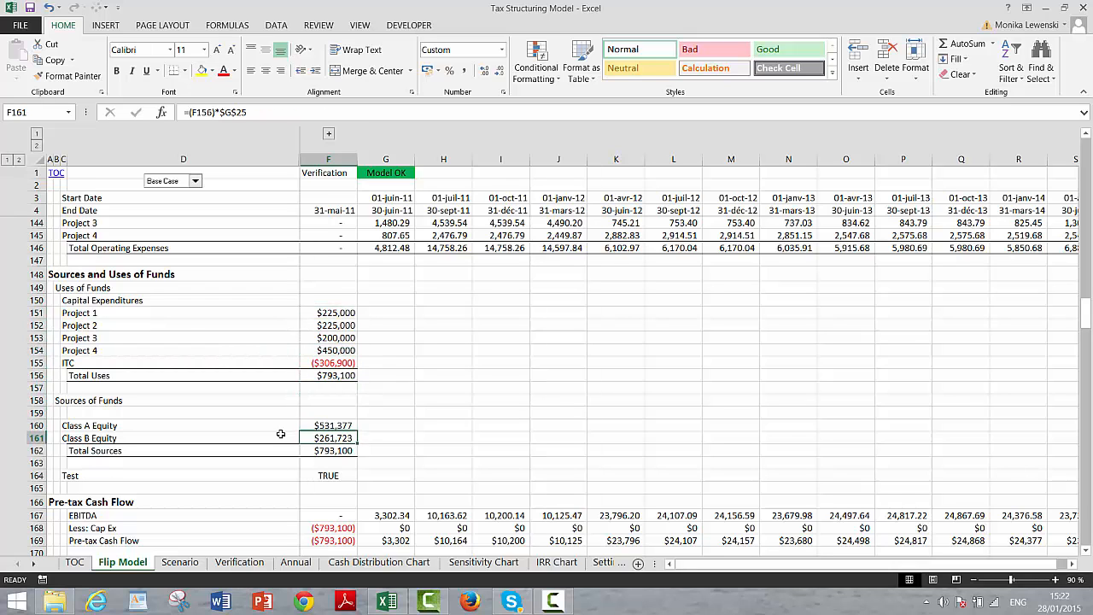
# - Examine the total sources test and the Pre-tax Cash Flow rows down to the NPV of Pre-Tax formula in F174
pyautogui.press('Down')
pyautogui.press('Down')
pyautogui.press('Down')
pyautogui.press('Down')
pyautogui.press('Down')
pyautogui.press('Down')
pyautogui.press('Down')
pyautogui.press('Down')
pyautogui.press('Down')
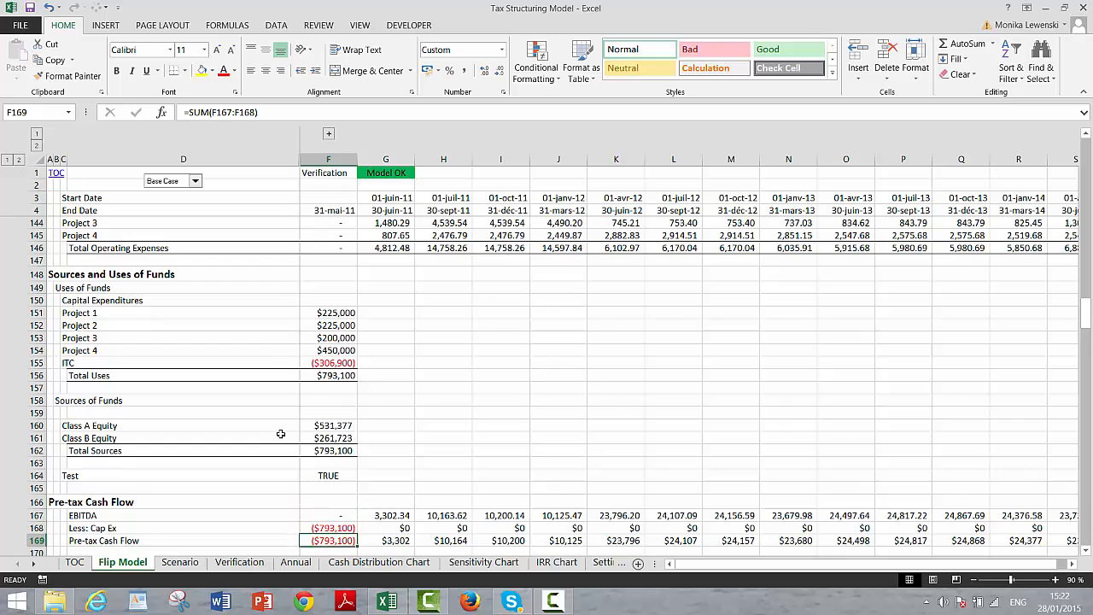
pyautogui.press('Down')
# - Return up from the pre-tax NPV to inspect the Class A Equity formula in F160
pyautogui.press('Up')
pyautogui.press('Up')
pyautogui.press('Up')
pyautogui.press('Up')
pyautogui.press('Up')
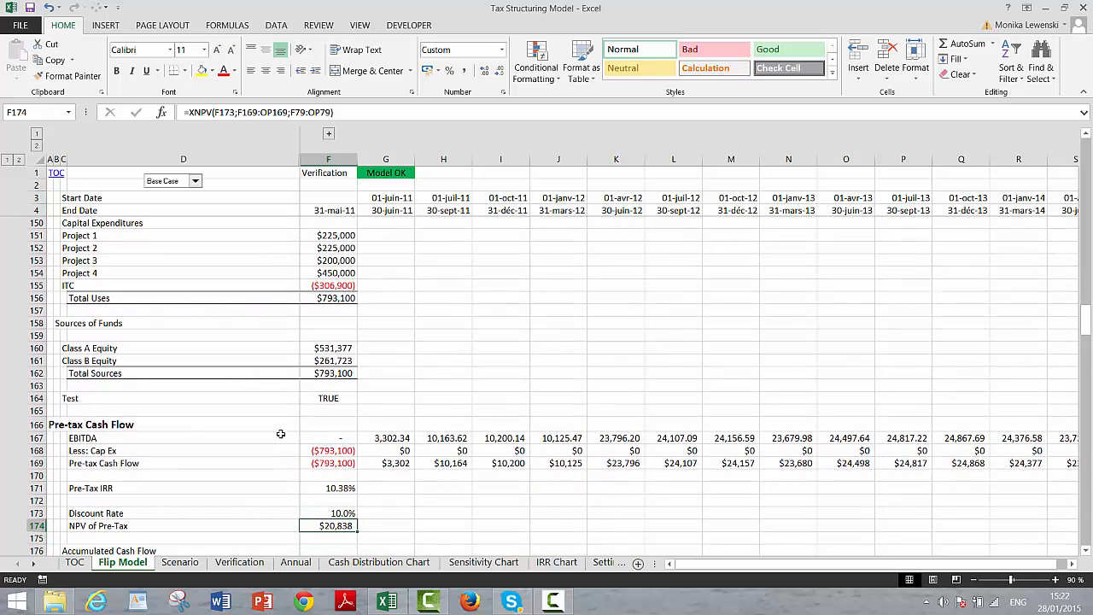
pyautogui.press('Up')
pyautogui.press('Up')
pyautogui.press('Up')
pyautogui.press('Up')
pyautogui.press('Up')
pyautogui.press('Up')
pyautogui.press('Up')
pyautogui.press('Up')
pyautogui.press('Up')
pyautogui.press('Up')
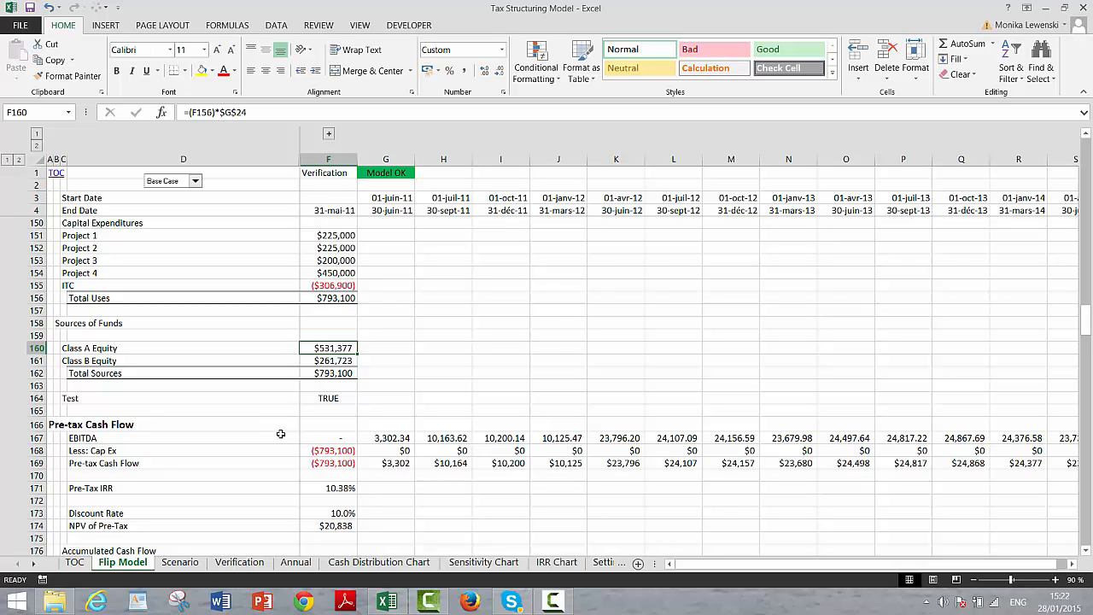
# - Review the Pre-tax IRR, discount rate, NPV and Accumulated Cash Flow rows down to the Match formula in F181
pyautogui.press('Down')
pyautogui.press('Down')
pyautogui.press('Down')
pyautogui.press('Down')
pyautogui.press('Down')
pyautogui.press('Down')
pyautogui.press('Down')
pyautogui.press('Down')
pyautogui.press('Down')
pyautogui.press('Down')
pyautogui.press('Down')
pyautogui.press('Down')
pyautogui.press('Down')
pyautogui.press('Down')
pyautogui.press('Down')
pyautogui.press('Down')
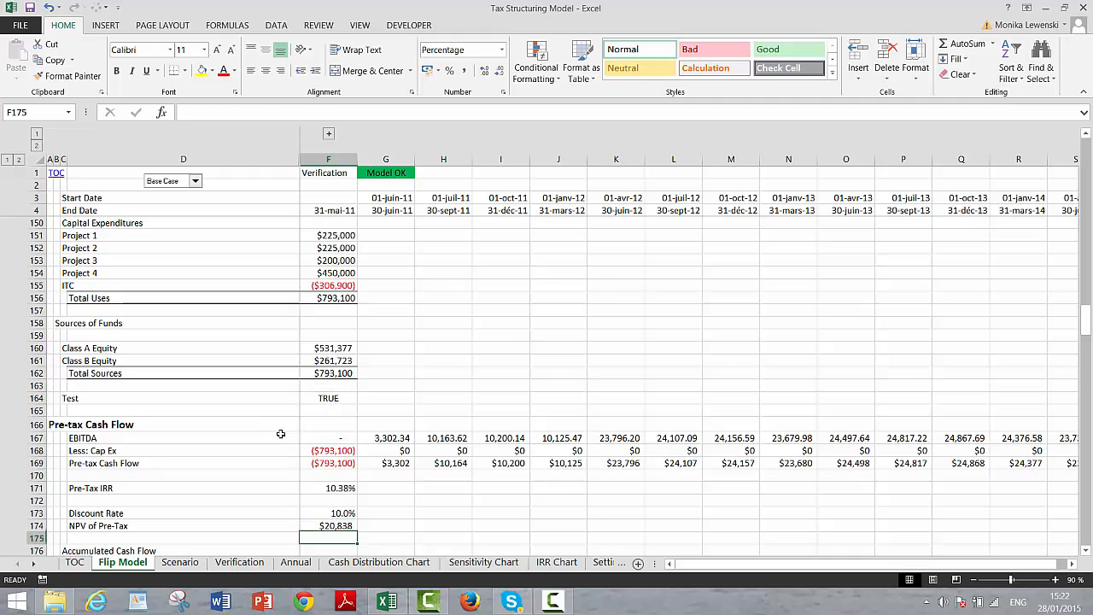
pyautogui.press('Down')
pyautogui.press('Down')
pyautogui.press('Down')
pyautogui.press('Down')
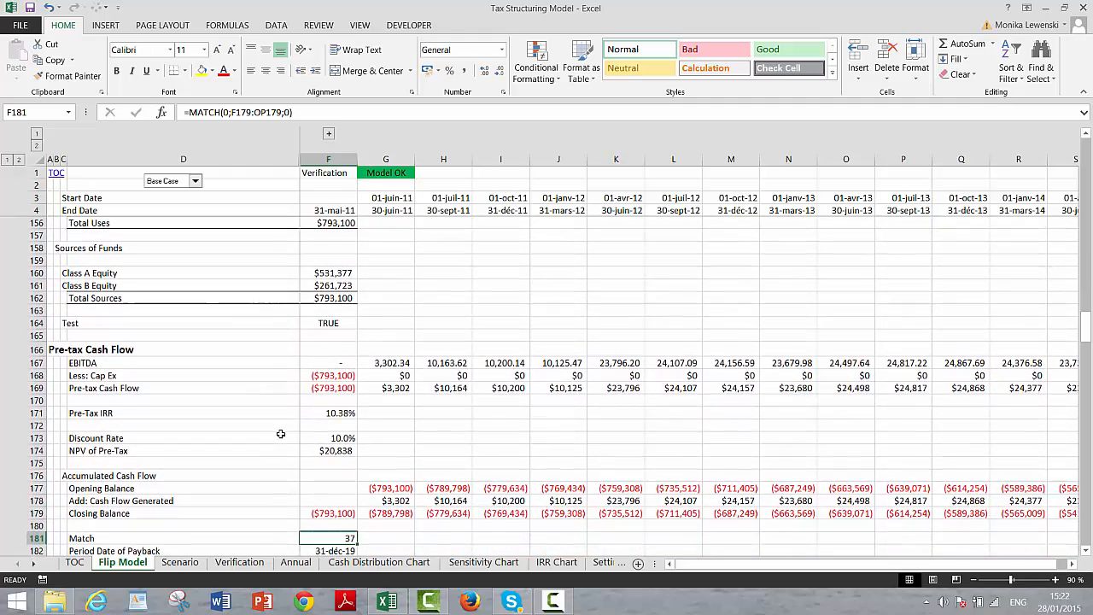
# - Go back up past the Accumulated Cash Flow rows to the Pre-tax Cash Flow total in F169
pyautogui.press('Up')
pyautogui.press('Up')
pyautogui.press('Up')
pyautogui.press('Up')
pyautogui.press('Up')
pyautogui.press('Up')
pyautogui.press('Up')
pyautogui.press('Up')
pyautogui.press('Up')
pyautogui.press('Up')
pyautogui.press('Up')
pyautogui.press('Up')
pyautogui.press('Down')
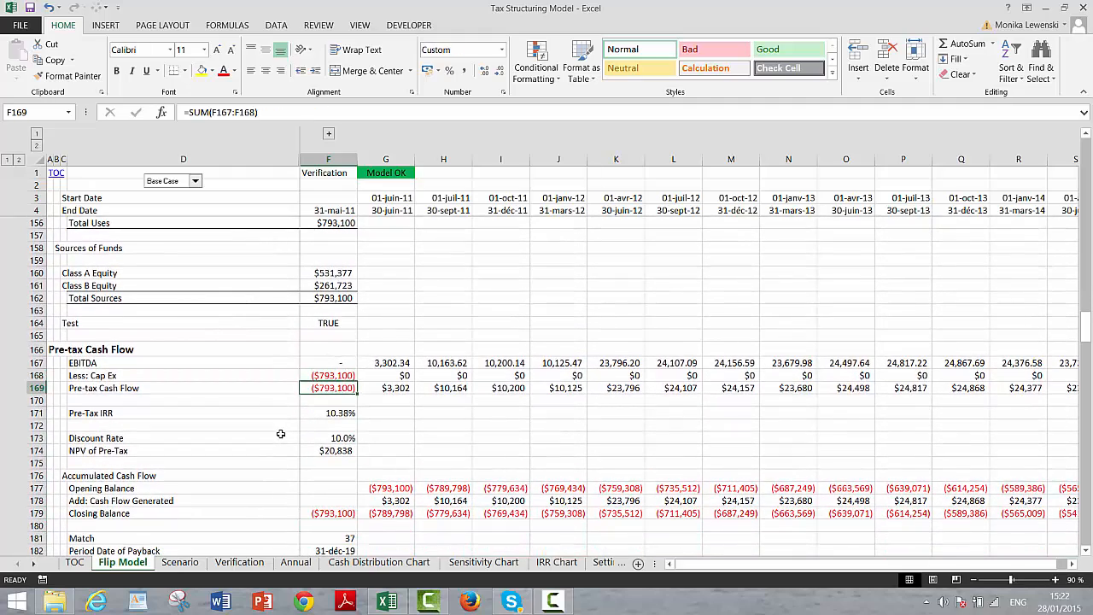
# - Look back over the sources and uses amounts up to the Sources and Uses of Funds heading in row 148
pyautogui.press('Up')
pyautogui.press('Up')
pyautogui.press('Up')
pyautogui.press('Up')
pyautogui.press('Up')
pyautogui.press('Up')
pyautogui.press('Up')
pyautogui.press('Up')
pyautogui.press('Up')
pyautogui.press('Up')
pyautogui.press('Up')
pyautogui.press('Up')
pyautogui.press('Up')
pyautogui.press('Up')
pyautogui.press('Up')
pyautogui.press('Up')
pyautogui.press('Up')
pyautogui.press('Up')
pyautogui.press('Up')
pyautogui.press('Up')
pyautogui.press('Up')
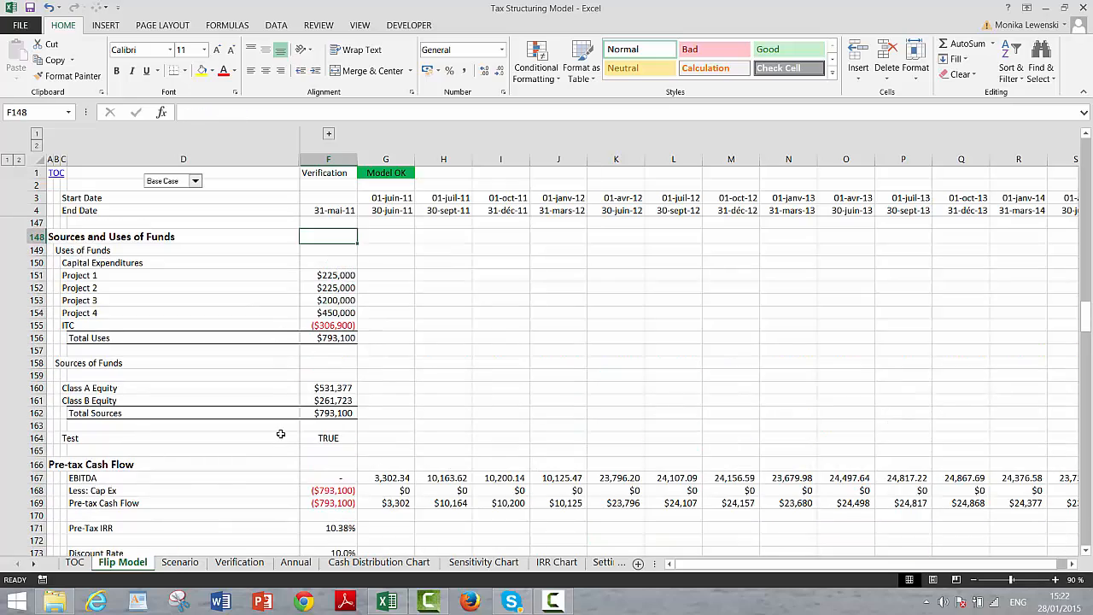
# - Look through the funding and pre-tax cash flow rows down to the Payback Date formula in F186
pyautogui.press('Down')
pyautogui.press('Down')
pyautogui.press('Down')
pyautogui.press('Down')
pyautogui.press('Down')
pyautogui.press('Down')
pyautogui.press('Down')
pyautogui.press('Down')
pyautogui.press('Down')
pyautogui.press('Down')
pyautogui.press('Down')
pyautogui.press('Down')
pyautogui.press('Down')
pyautogui.press('Down')
pyautogui.press('Down')
pyautogui.press('Down')
pyautogui.press('Down')
pyautogui.press('Down')
pyautogui.press('Down')
pyautogui.press('Down')
pyautogui.press('Down')
pyautogui.press('Down')
pyautogui.press('Down')
pyautogui.press('Down')
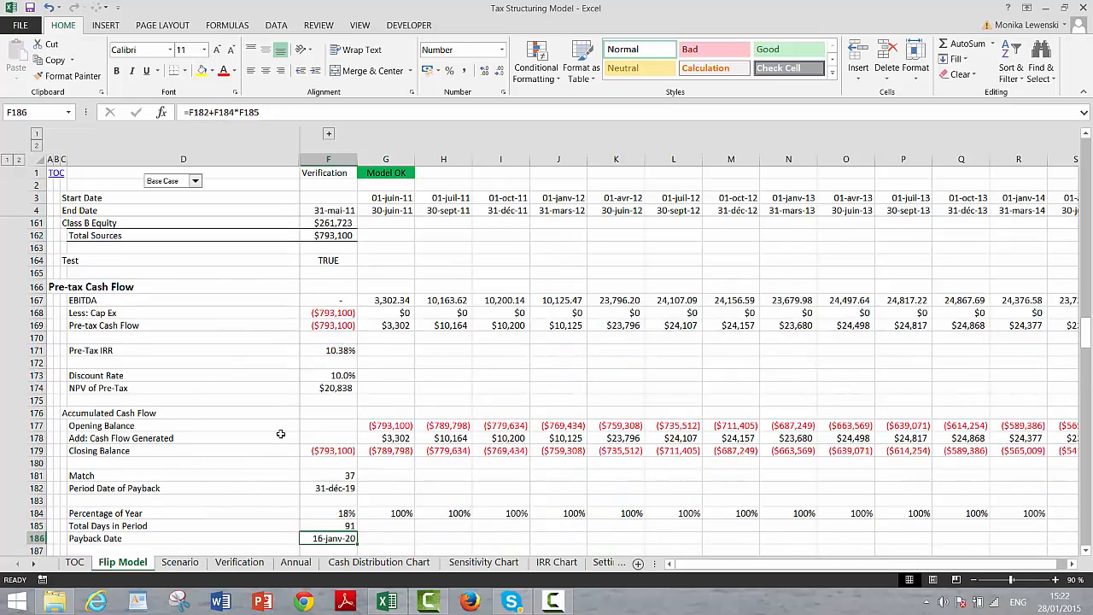
# - View the Depreciation section from the annual and periodic rates down to the Tax Base Reduction in row 204
pyautogui.press('Down')
pyautogui.press('Down')
pyautogui.press('Down')
pyautogui.press('Down')
pyautogui.press('Down')
pyautogui.press('Down')
pyautogui.press('Down')
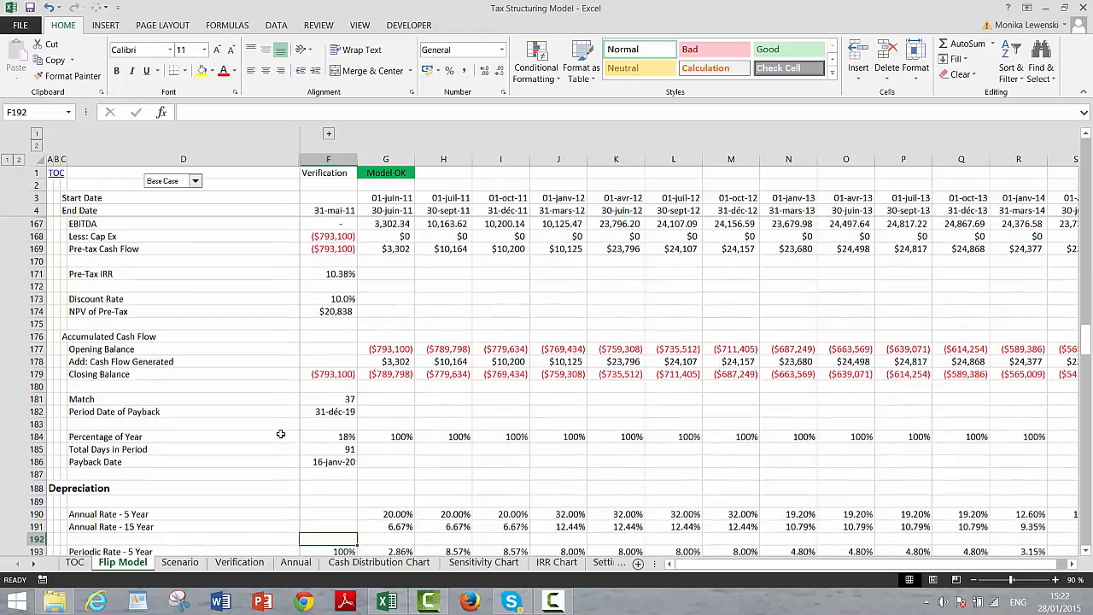
pyautogui.press('Down')
pyautogui.press('Down')
pyautogui.press('Down')
pyautogui.press('Down')
pyautogui.press('Down')
pyautogui.press('Down')
pyautogui.press('Down')
pyautogui.press('Down')
pyautogui.press('Down')
pyautogui.press('Down')
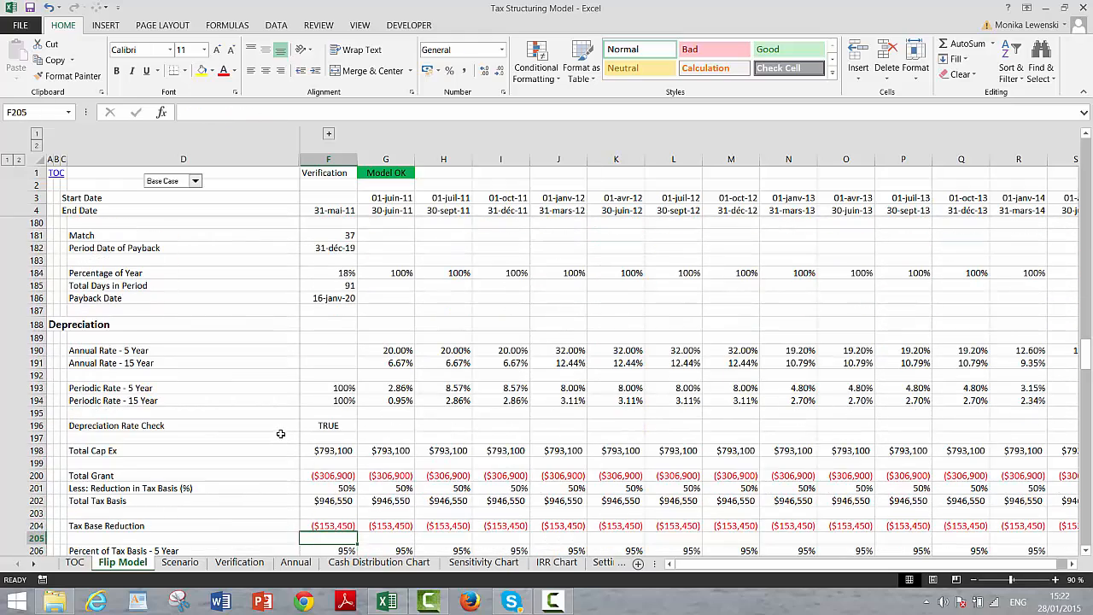
# - Return up through the tax basis and depreciation rate rows to Annual Rate - 5 Year in row 190
pyautogui.press('Up')
pyautogui.press('Up')
pyautogui.press('Up')
pyautogui.press('Up')
pyautogui.press('Up')
pyautogui.press('Up')
pyautogui.press('Up')
pyautogui.press('Up')
pyautogui.press('Up')
pyautogui.press('Up')
pyautogui.press('Up')
pyautogui.press('Up')
pyautogui.press('Up')
pyautogui.press('Up')
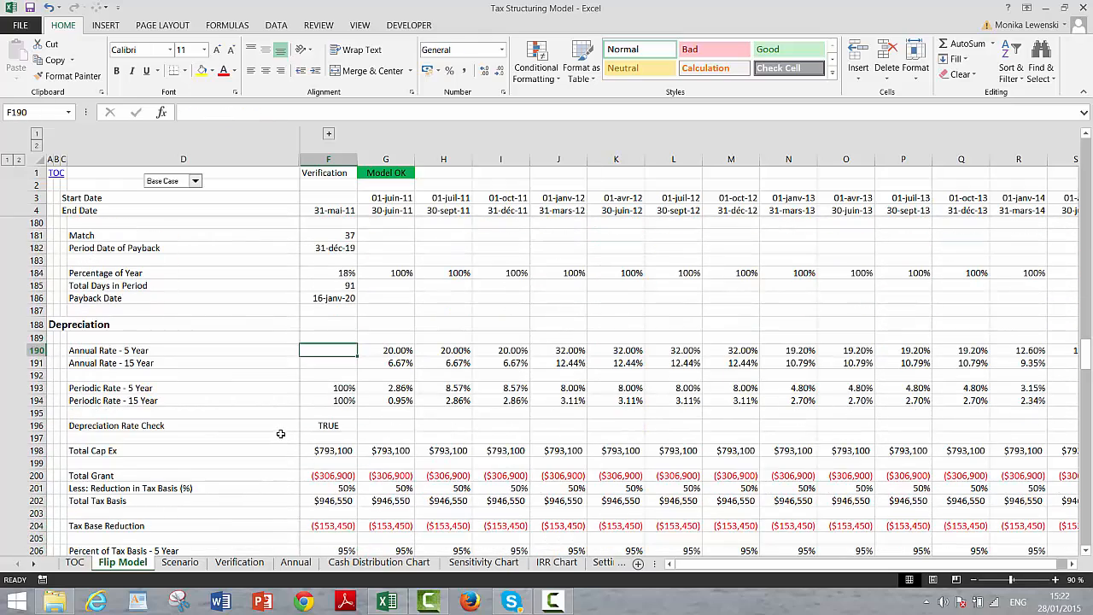
# - Look through the Depreciation section from the annual rates down to Tax Depreciation - 5 Year in row 212
pyautogui.press('Down')
pyautogui.press('Down')
pyautogui.press('Down')
pyautogui.press('Down')
pyautogui.press('Down')
pyautogui.press('Down')
pyautogui.press('Down')
pyautogui.press('Down')
pyautogui.press('Down')
pyautogui.press('Down')
pyautogui.press('Down')
pyautogui.press('Down')
pyautogui.press('Down')
pyautogui.press('Down')
pyautogui.press('Down')
pyautogui.press('Down')
pyautogui.press('Down')
pyautogui.press('Down')
pyautogui.press('Down')
pyautogui.press('Down')
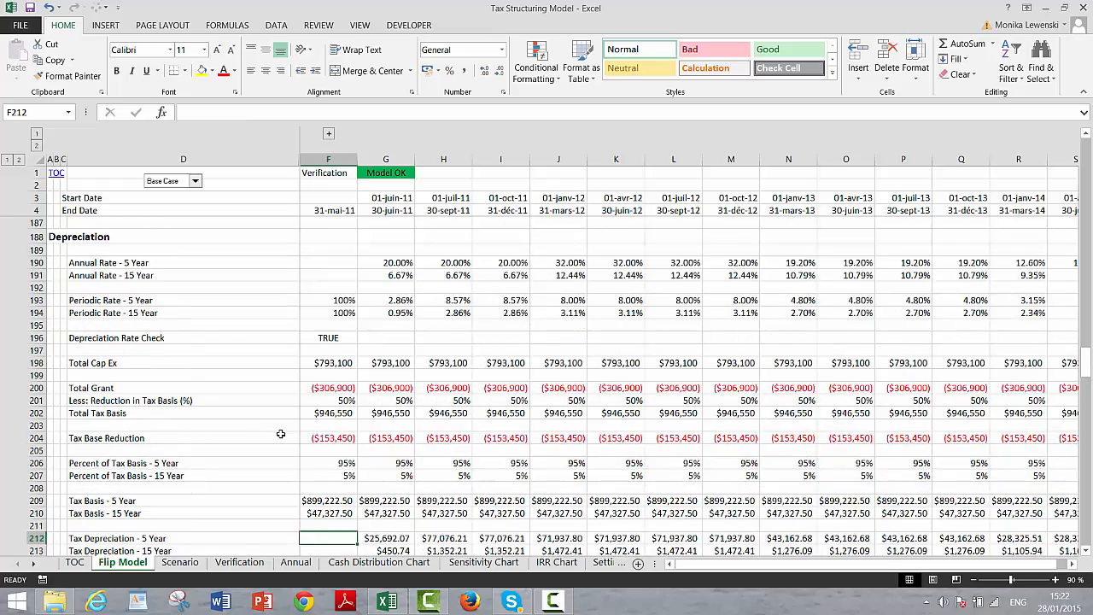
# - View the accumulated depreciation, Partnership Balance and tax Income Statement rows down to Net Income in row 229
pyautogui.press('Down')
pyautogui.press('Down')
pyautogui.press('Down')
pyautogui.press('Down')
pyautogui.press('Down')
pyautogui.press('Down')
pyautogui.press('Down')
pyautogui.press('Down')
pyautogui.press('Down')
pyautogui.press('Down')
pyautogui.press('Down')
pyautogui.press('Down')
pyautogui.press('Down')
pyautogui.press('Down')
pyautogui.press('Down')
pyautogui.press('Down')
pyautogui.press('Down')
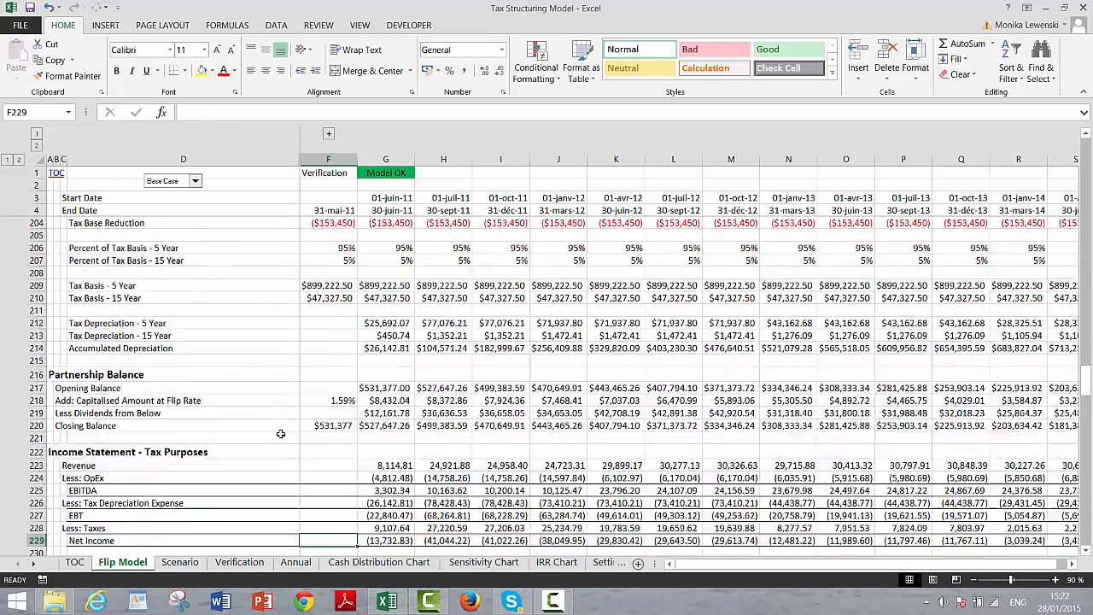
# - Look through the Cash Flow Distribution section down to the Class A Distribution of Cash pre Flip output in F246
pyautogui.press('Down')
pyautogui.press('Down')
pyautogui.press('Down')
pyautogui.press('Down')
pyautogui.press('Down')
pyautogui.press('Down')
pyautogui.press('Down')
pyautogui.press('Down')
pyautogui.press('Down')
pyautogui.press('Down')
pyautogui.press('Down')
pyautogui.press('Down')
pyautogui.press('Down')
pyautogui.press('Down')
pyautogui.press('Down')
pyautogui.press('Down')
pyautogui.press('Down')
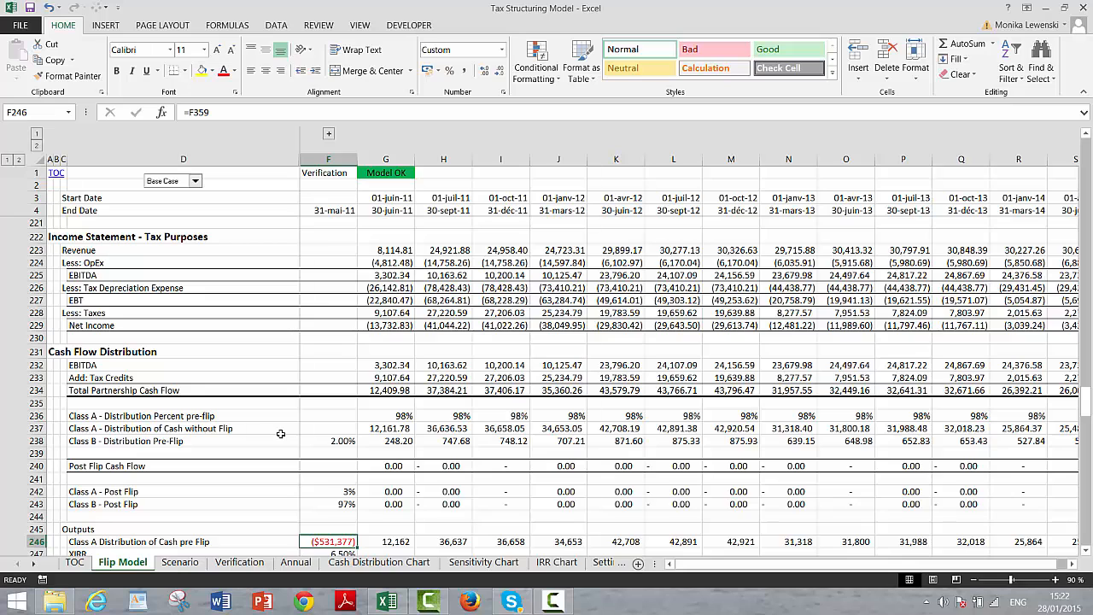
# - Return up through the cash flow distribution rows to Revenue in row 223 of the tax income statement
pyautogui.press('Up')
pyautogui.press('Up')
pyautogui.press('Up')
pyautogui.press('Up')
pyautogui.press('Up')
pyautogui.press('Up')
pyautogui.press('Up')
pyautogui.press('Up')
pyautogui.press('Up')
pyautogui.press('Up')
pyautogui.press('Up')
pyautogui.press('Up')
pyautogui.press('Up')
pyautogui.press('Up')
pyautogui.press('Up')
pyautogui.press('Up')
pyautogui.press('Up')
pyautogui.press('Up')
pyautogui.press('Up')
pyautogui.press('Up')
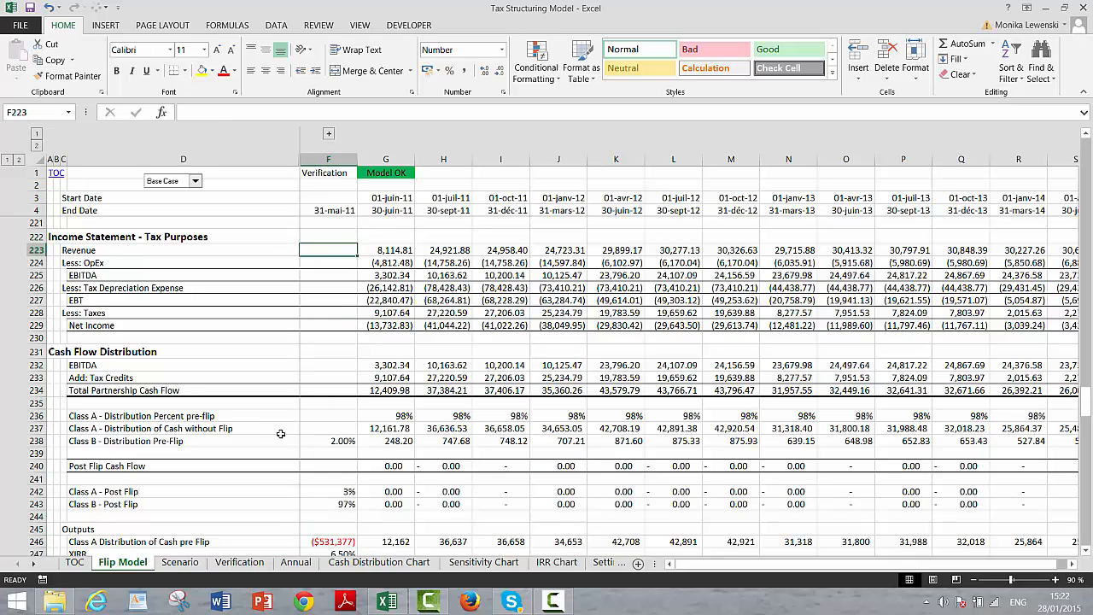
# - Review the tax income statement rows from Revenue down to Total Partnership Cash Flow in row 234
pyautogui.press('Down')
pyautogui.press('Down')
pyautogui.press('Down')
pyautogui.press('Down')
pyautogui.press('Down')
pyautogui.press('Down')
pyautogui.press('Down')
pyautogui.press('Down')
pyautogui.press('Down')
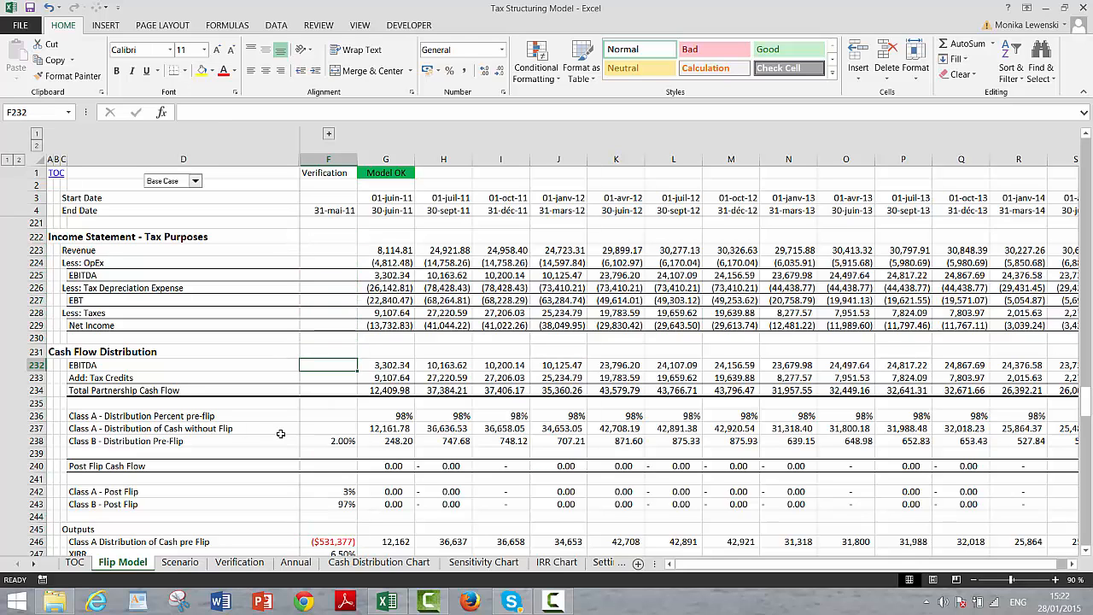
pyautogui.press('Down')
pyautogui.press('Down')
# - Follow the Total Partnership Cash Flow row across the quarterly periods to the January–March 2029 column, BZ
pyautogui.press('Right')
pyautogui.press('Right')
pyautogui.press('Right')
pyautogui.press('Right')
pyautogui.press('Right')
pyautogui.press('Right')
pyautogui.press('Right')
pyautogui.press('Right')
pyautogui.press('Right')
pyautogui.press('Right')
pyautogui.press('Right')
pyautogui.press('Right')
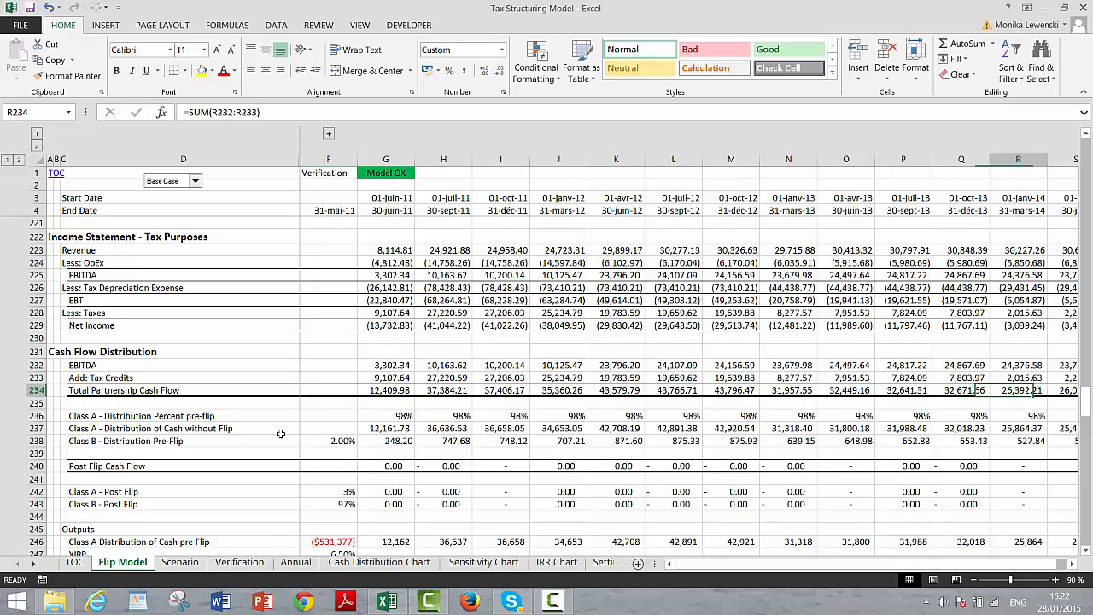
pyautogui.press('Right')
pyautogui.press('Right')
pyautogui.press('Right')
pyautogui.press('Right')
pyautogui.press('Right')
pyautogui.press('Right')
pyautogui.press('Right')
pyautogui.press('Right')
pyautogui.press('Right')
pyautogui.press('Right')
pyautogui.press('Right')
pyautogui.press('Right')
pyautogui.press('Right')
pyautogui.press('Right')
pyautogui.press('Right')
pyautogui.press('Right')
pyautogui.press('Right')
pyautogui.press('Right')
pyautogui.press('Right')
pyautogui.press('Right')
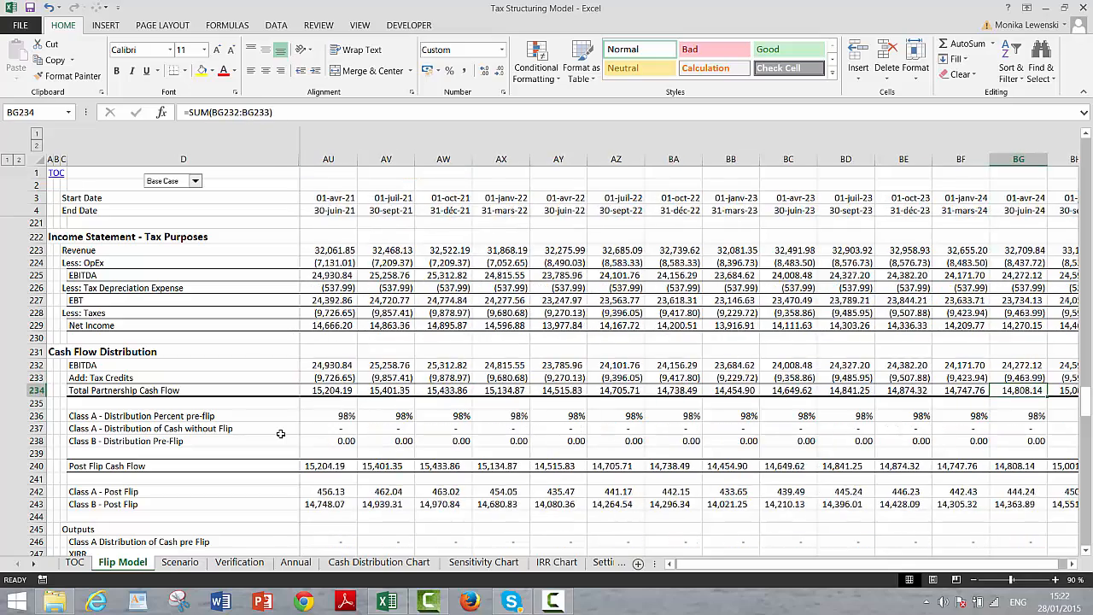
pyautogui.press('Right')
pyautogui.press('Right')
pyautogui.press('Right')
pyautogui.press('Right')
pyautogui.press('Right')
pyautogui.press('Right')
pyautogui.press('Right')
pyautogui.press('Right')
pyautogui.press('Right')
pyautogui.press('Right')
pyautogui.press('Right')
pyautogui.press('Right')
pyautogui.press('Right')
pyautogui.press('Right')
pyautogui.press('Right')
pyautogui.press('Right')
pyautogui.press('Right')
pyautogui.press('Right')
pyautogui.press('Right')
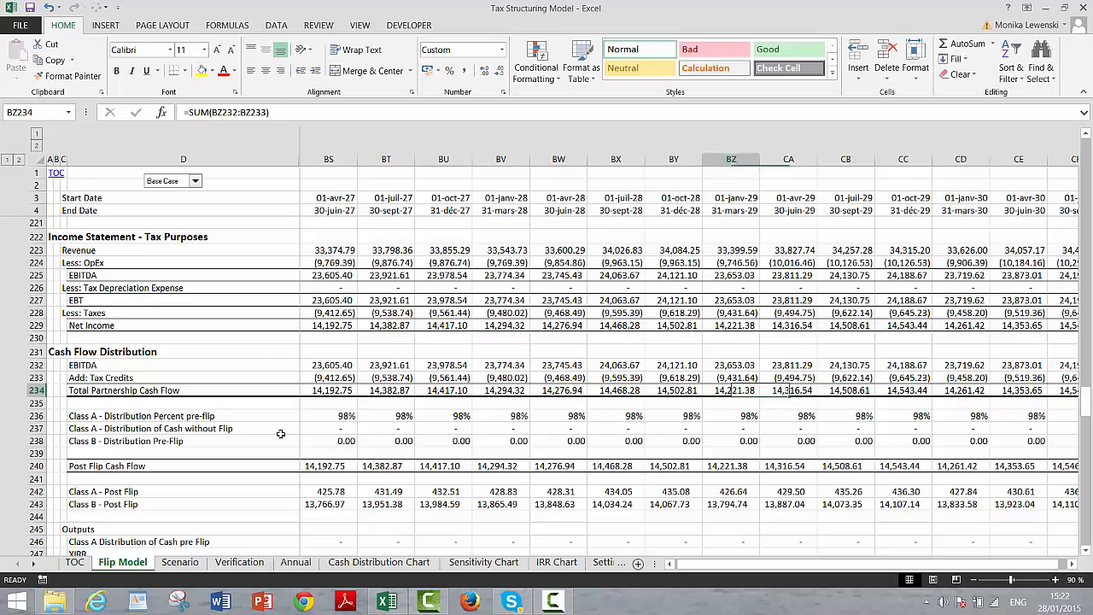
# - Go back along the Total Partnership Cash Flow row to the April–June 2016 period in AA234 to examine the flip
pyautogui.press('Left')
pyautogui.press('Left')
pyautogui.press('Left')
pyautogui.press('Left')
pyautogui.press('Left')
pyautogui.press('Left')
pyautogui.press('Left')
pyautogui.press('Left')
pyautogui.press('Left')
pyautogui.press('Left')
pyautogui.press('Left')
pyautogui.press('Left')
pyautogui.press('Left')
pyautogui.press('Left')
pyautogui.press('Left')
pyautogui.press('Left')
pyautogui.press('Left')
pyautogui.press('Left')
pyautogui.press('Left')
pyautogui.press('Left')
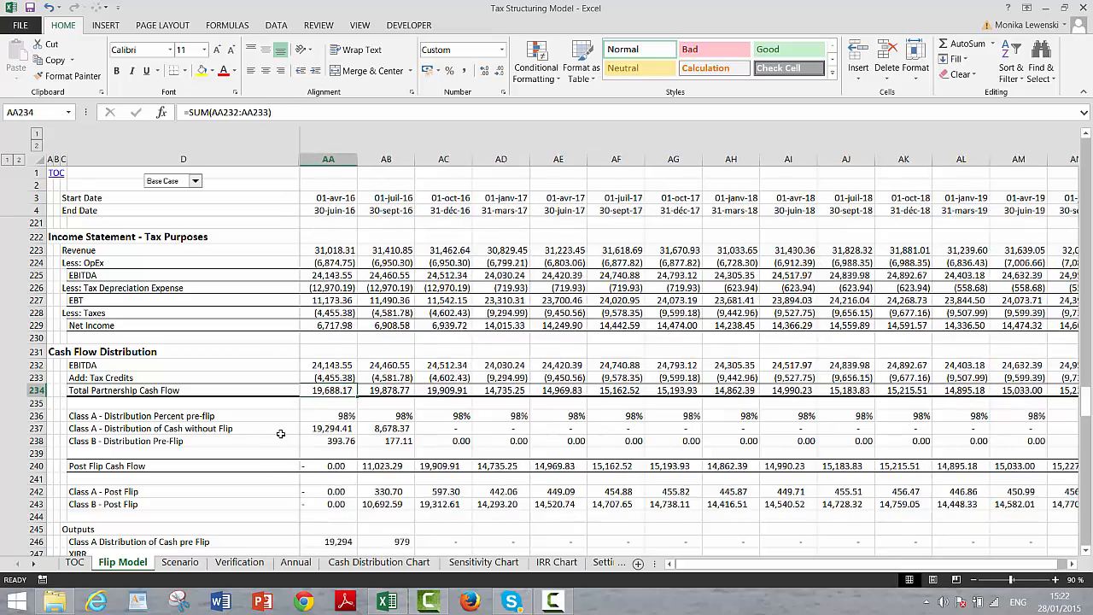
# - Go back from the 2016 period to the first columns of the Cash Flow Distribution section, at row 236
pyautogui.press('Left')
pyautogui.press('Left')
pyautogui.press('Left')
pyautogui.press('Left')
pyautogui.press('Left')
pyautogui.press('Left')
pyautogui.press('Left')
pyautogui.press('Left')
pyautogui.press('Left')
pyautogui.press('Left')
pyautogui.press('Left')
pyautogui.press('Left')
pyautogui.press('Left')
pyautogui.press('Left')
pyautogui.press('Left')
pyautogui.press('Left')
pyautogui.press('Left')
pyautogui.press('Left')
pyautogui.press('Left')
pyautogui.press('Left')
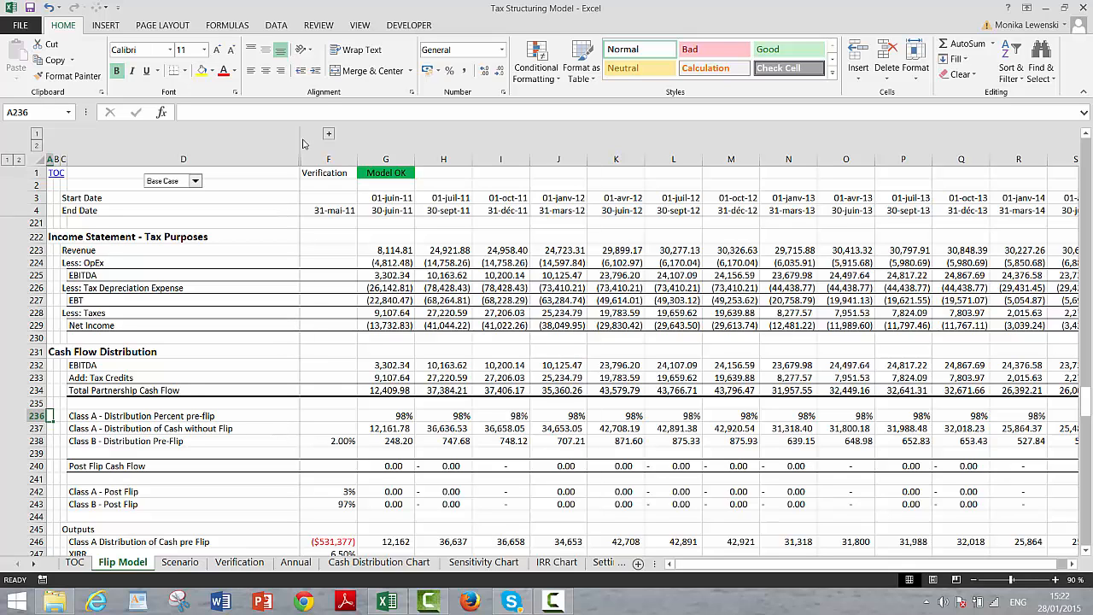
# - Expand the grouped formula column E and examine the Class A distribution formula in G237
pyautogui.click(329, 134)
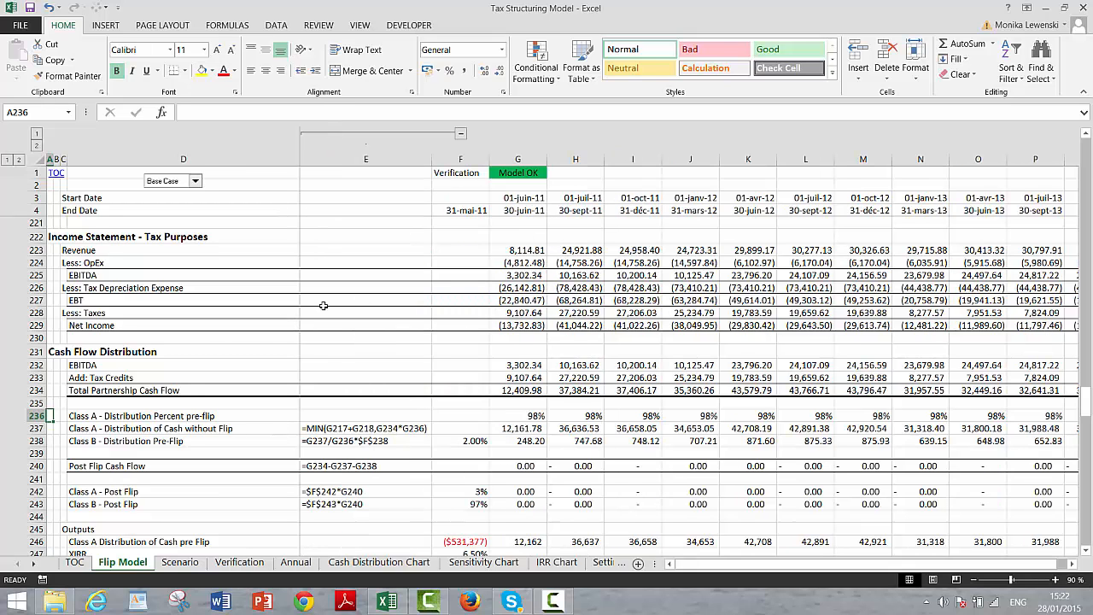
pyautogui.click(345, 424)
pyautogui.press('Right')
pyautogui.press('Right')
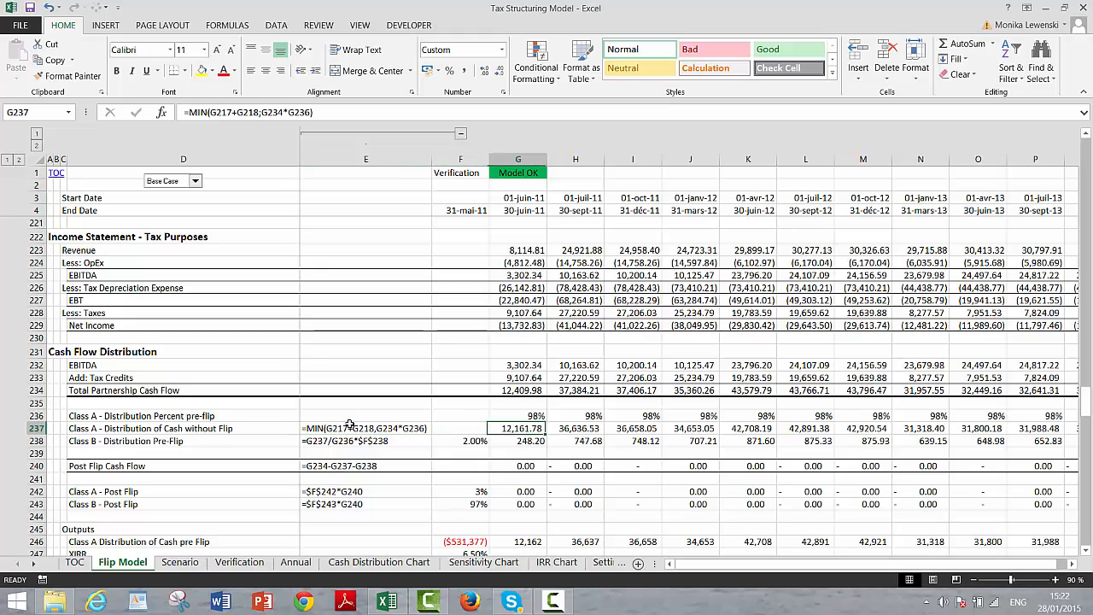
# - Trace the Class A distribution formula from G237 up to the Partnership Balance rows it references
pyautogui.press('Up')
pyautogui.press('Up')
pyautogui.press('Up')
pyautogui.press('Up')
pyautogui.press('Up')
pyautogui.press('Up')
pyautogui.press('Up')
pyautogui.press('Up')
pyautogui.press('Up')
pyautogui.press('Up')
pyautogui.press('Up')
pyautogui.press('Up')
pyautogui.press('Up')
pyautogui.press('Up')
pyautogui.press('Up')
pyautogui.press('Up')
pyautogui.press('Up')
pyautogui.press('Up')
pyautogui.press('Up')
pyautogui.press('Up')
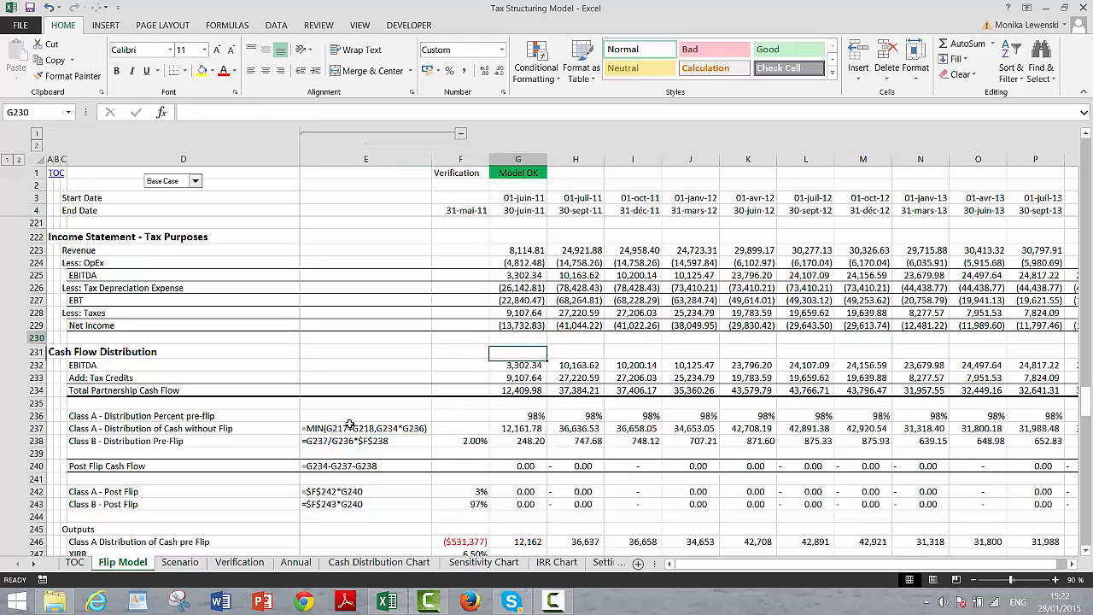
pyautogui.press('Down')
pyautogui.press('Down')
pyautogui.press('Down')
pyautogui.press('Down')
pyautogui.press('Down')
pyautogui.press('Down')
pyautogui.press('Down')
pyautogui.press('Down')
pyautogui.press('Down')
pyautogui.press('Down')
pyautogui.press('Down')
pyautogui.press('Down')
pyautogui.press('Down')
pyautogui.press('Down')
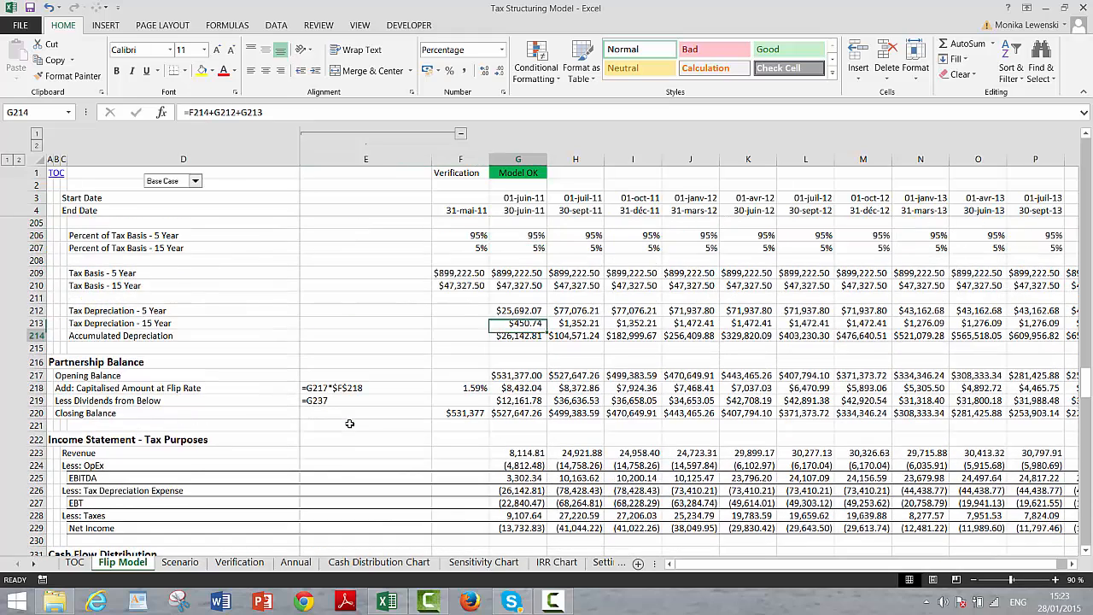
# - Examine the partnership Opening Balance in row 217, from its label to the formula in G217
pyautogui.press('Left')
pyautogui.press('Left')
pyautogui.press('Left')
pyautogui.press('Left')
pyautogui.press('Left')
pyautogui.press('Up')
pyautogui.press('Up')
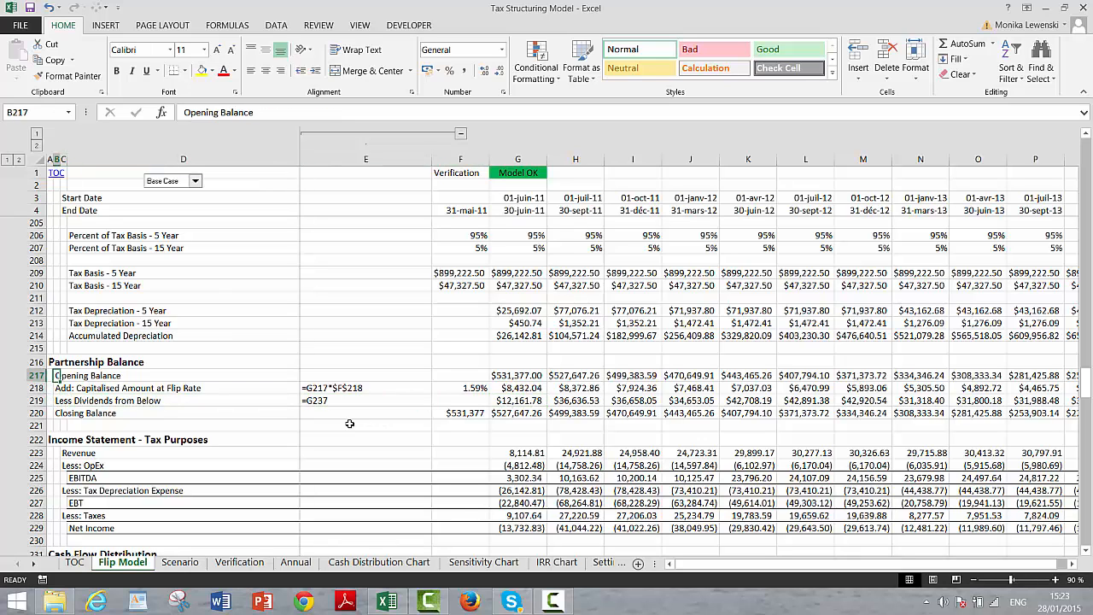
pyautogui.press('Right')
pyautogui.press('Right')
pyautogui.press('Right')
pyautogui.press('Right')
pyautogui.press('Right')
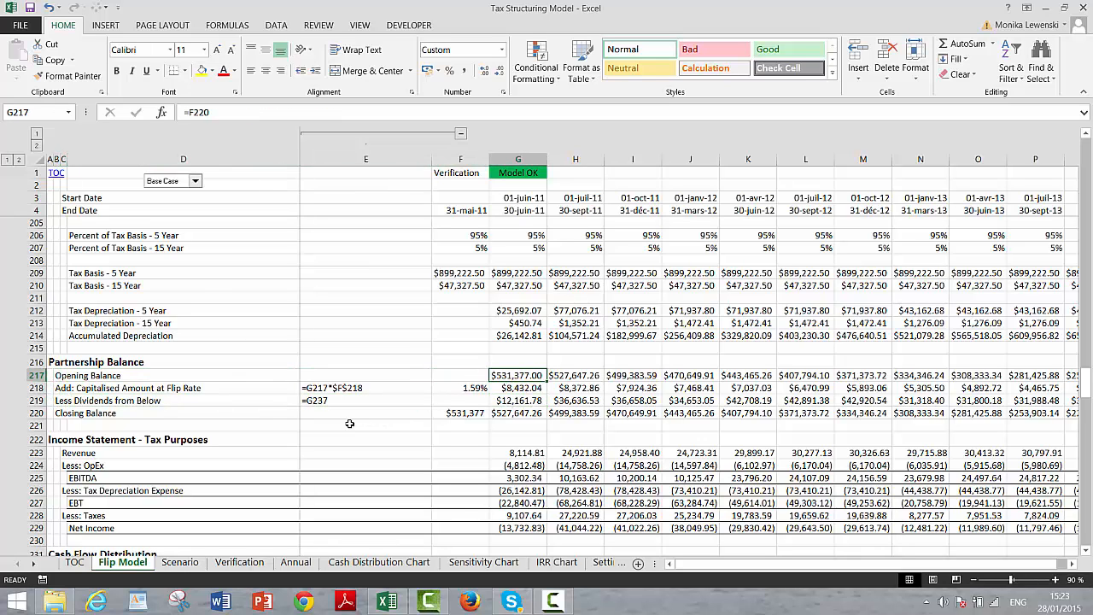
# - Inspect the Capitalised Amount at Flip Rate in row 218 and its rate in F218, returning to the Opening Balance in G217
pyautogui.press('Down')
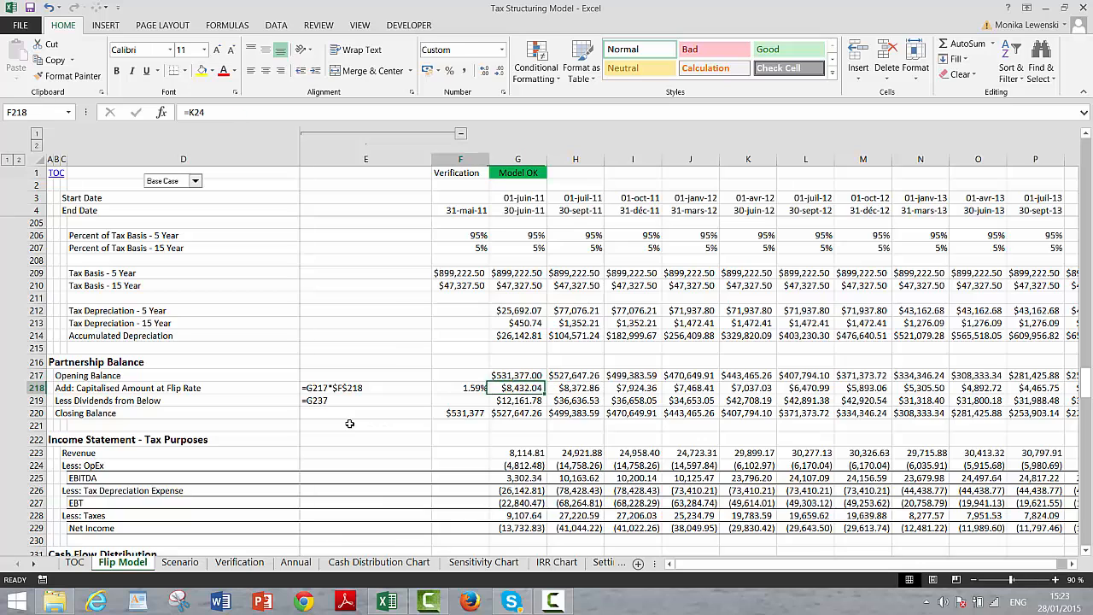
pyautogui.press('Left')
pyautogui.press('Left')
pyautogui.press('Left')
pyautogui.press('Right')
pyautogui.press('Right')
pyautogui.press('Right')
pyautogui.press('Up')
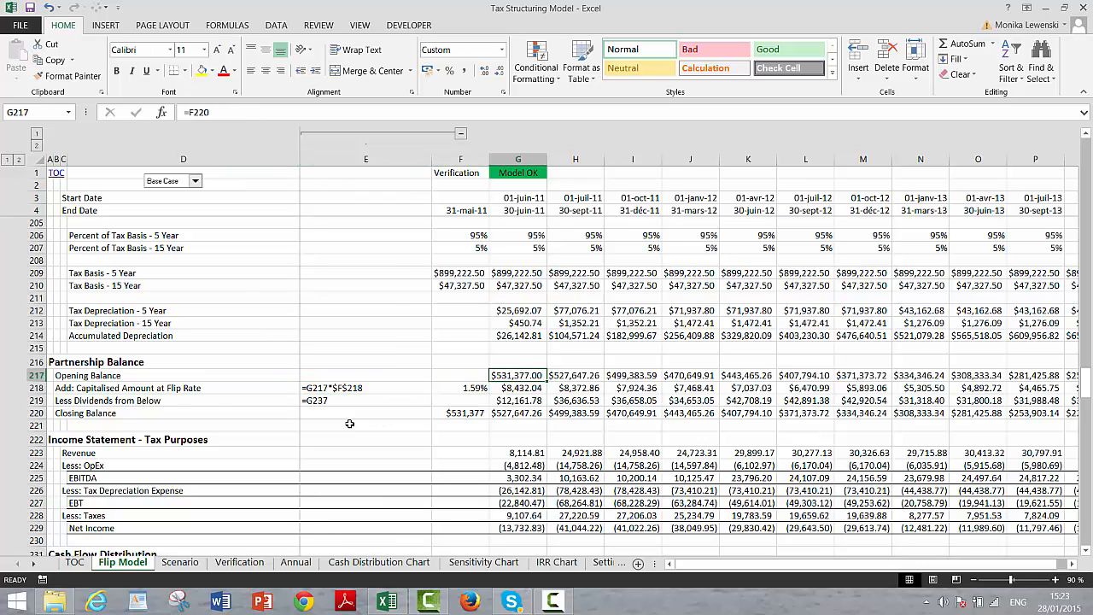
# - Review the formula text for the Capitalised Amount at Flip Rate in E218 and the rate cell F218
pyautogui.press('Down')
pyautogui.press('Left')
pyautogui.press('Left')
pyautogui.press('Left')
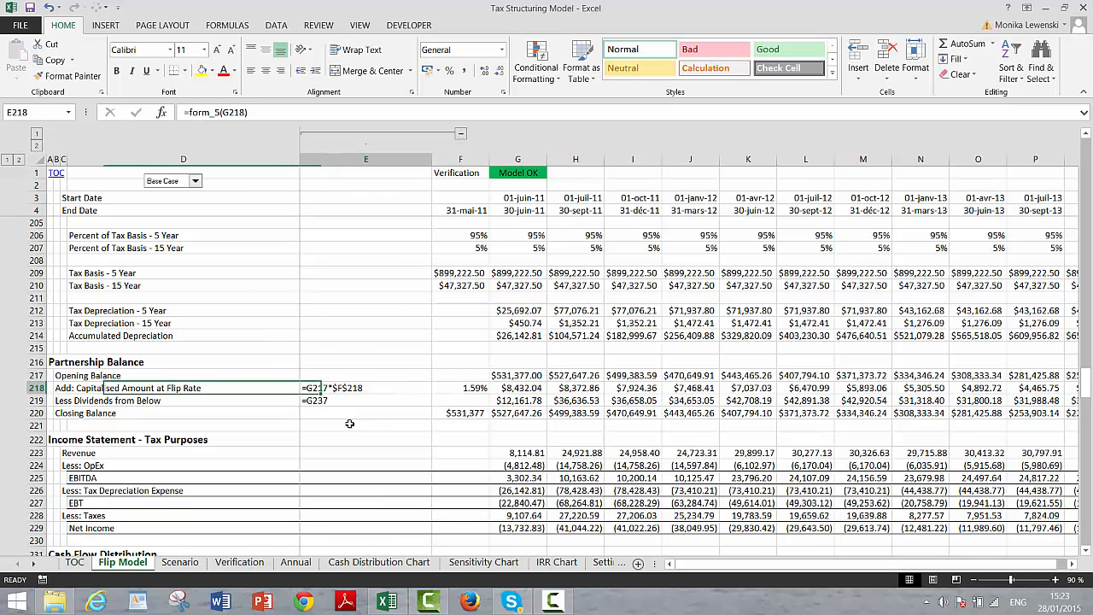
pyautogui.press('Right')
pyautogui.press('Right')
# - Go up to the Partnership Inputs and examine the Class A periodic flip rate formula in K24 and the annual rate in J24
pyautogui.press('pageup')
pyautogui.press('pageup')
pyautogui.press('pageup')
pyautogui.press('pageup')
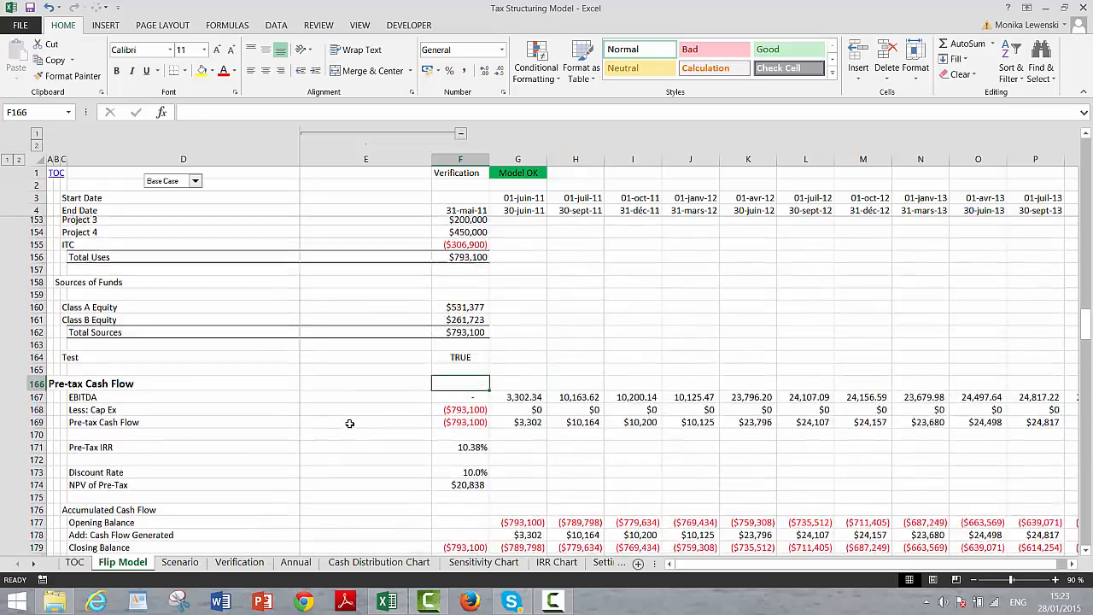
pyautogui.press('pageup')
pyautogui.press('pageup')
pyautogui.press('pageup')
pyautogui.press('pageup')
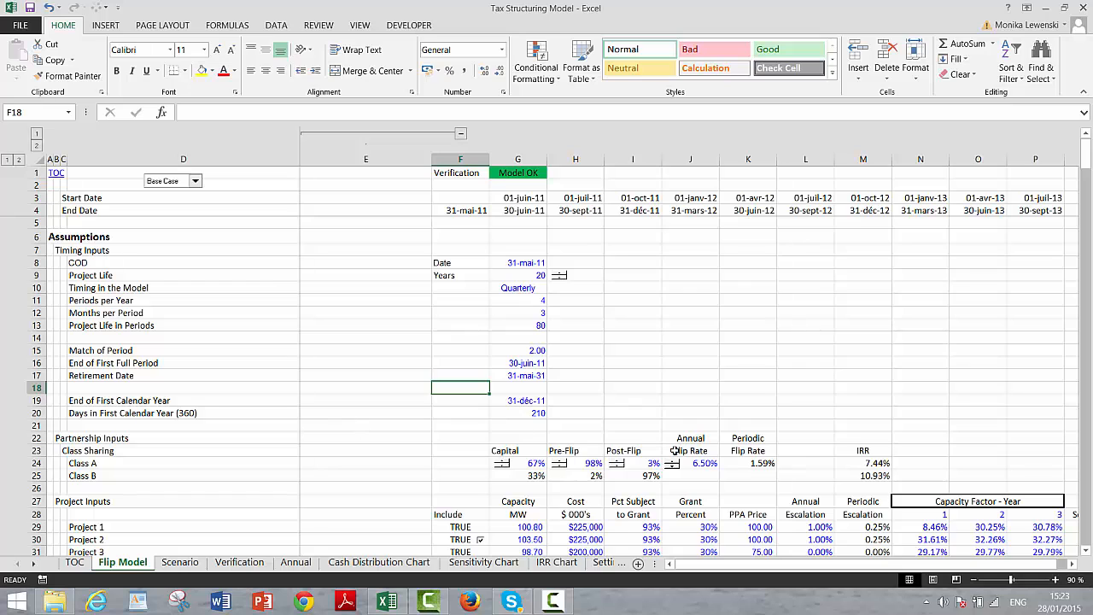
pyautogui.click(736, 463)
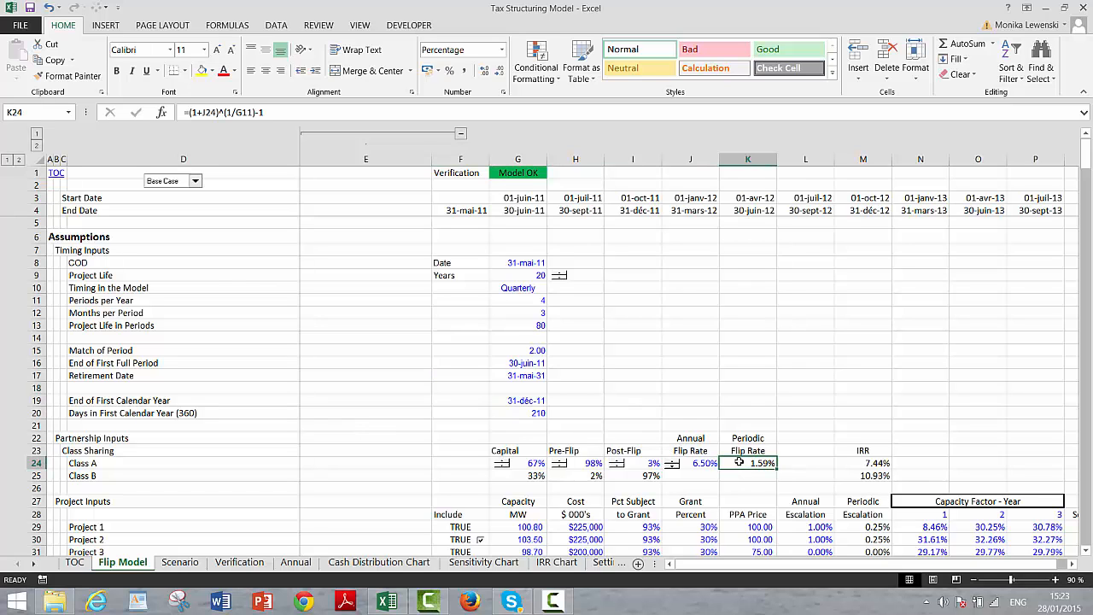
pyautogui.press('Left')
pyautogui.press('Right')
# - Return down through the operations and pre-tax cash flow sections to the Cash Flow Distribution at row 235
pyautogui.press('pagedown')
pyautogui.press('pagedown')
pyautogui.press('pagedown')
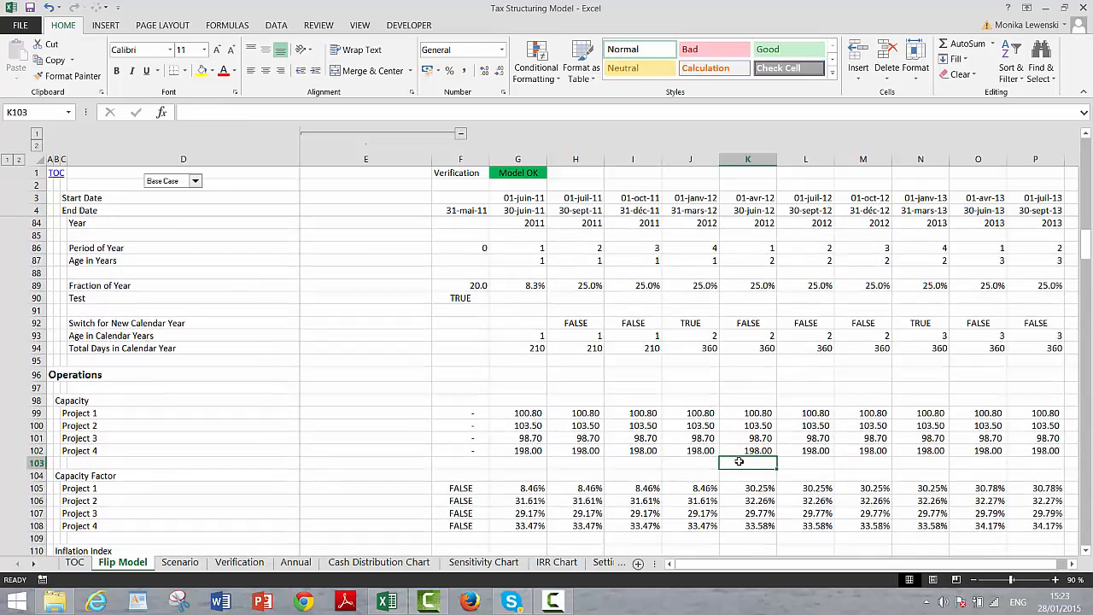
pyautogui.press('pagedown')
pyautogui.press('pagedown')
pyautogui.press('pagedown')
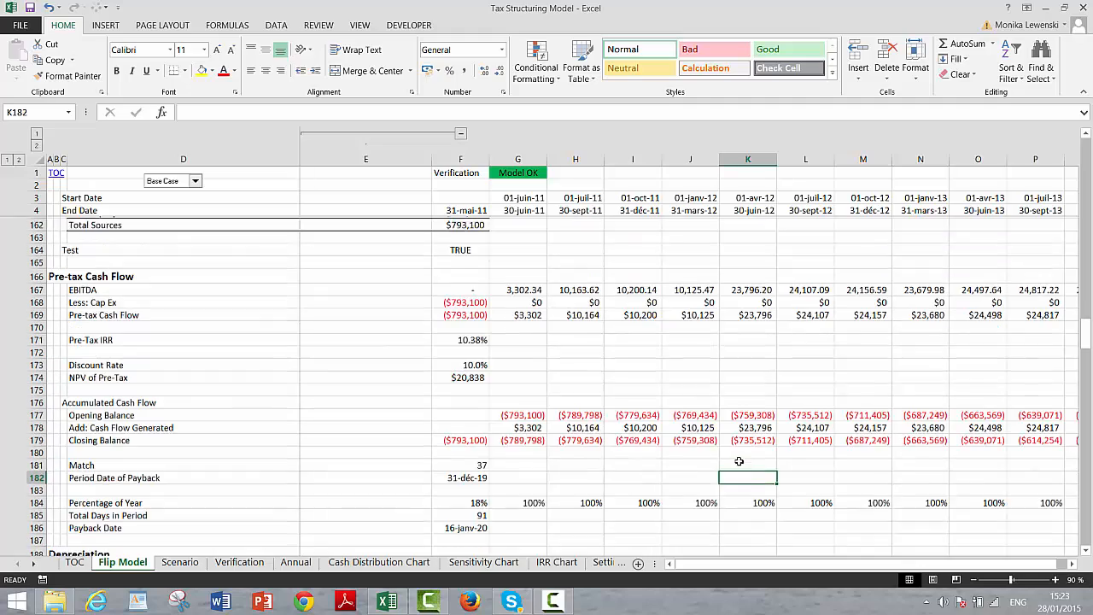
pyautogui.press('Left')
pyautogui.press('Left')
pyautogui.press('Left')
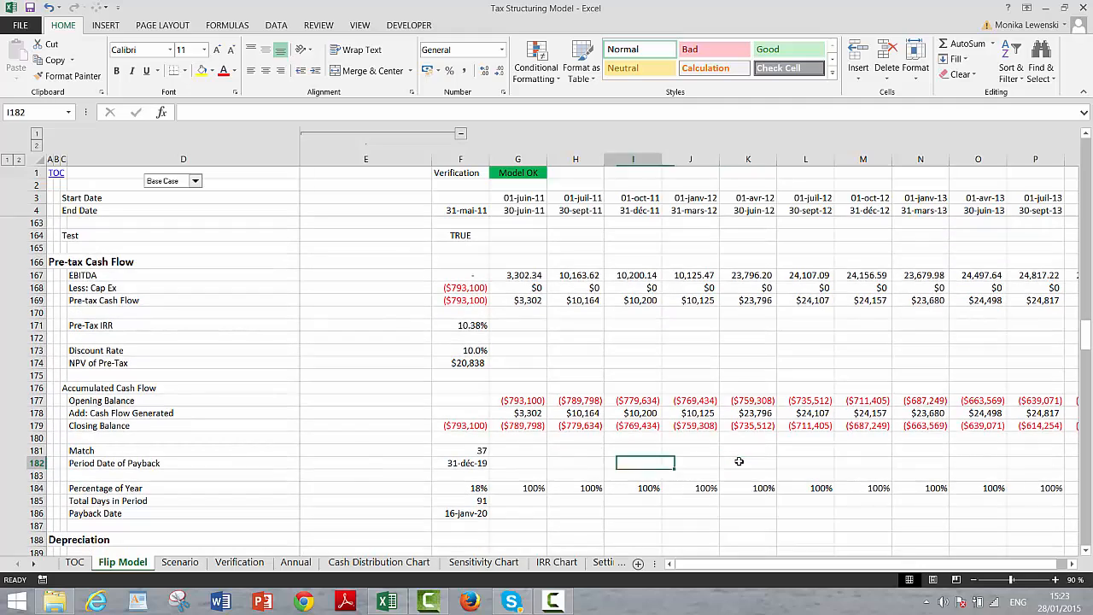
pyautogui.press('Home')
pyautogui.press('pagedown')
pyautogui.press('pagedown')
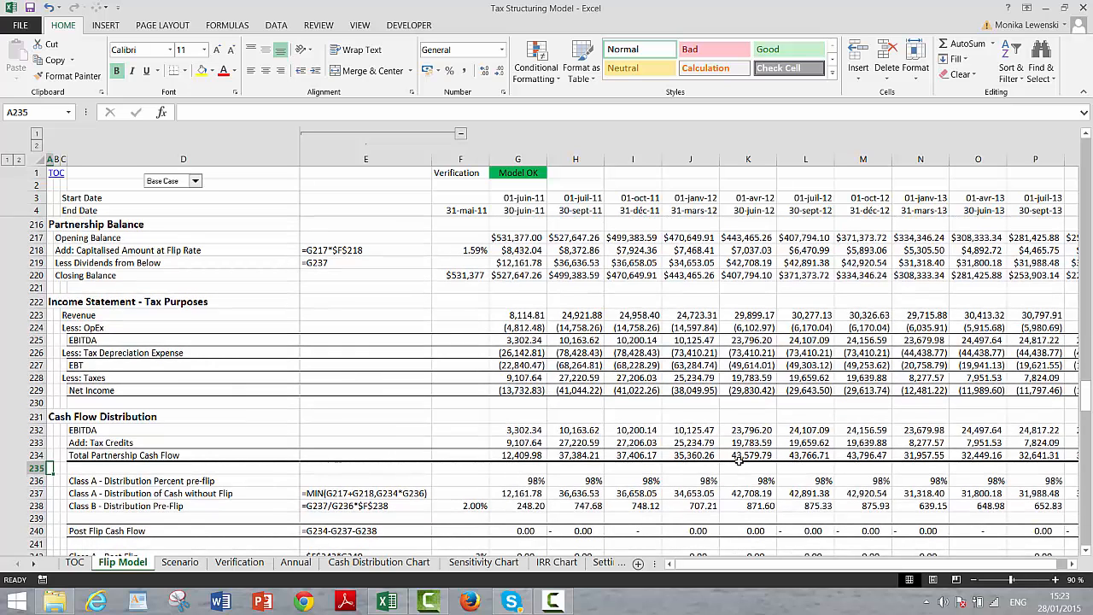
# - Go back up to the Partnership Balance section and examine the Opening Balance in G217
pyautogui.press('Up')
pyautogui.press('Up')
pyautogui.press('Up')
pyautogui.press('Up')
pyautogui.press('Up')
pyautogui.press('Up')
pyautogui.press('Up')
pyautogui.press('Up')
pyautogui.press('Up')
pyautogui.press('Up')
pyautogui.press('Up')
pyautogui.press('Up')
pyautogui.press('Up')
pyautogui.press('Up')
pyautogui.press('Right')
pyautogui.press('Right')
pyautogui.press('Right')
pyautogui.press('Right')
pyautogui.press('Right')
pyautogui.press('Right')
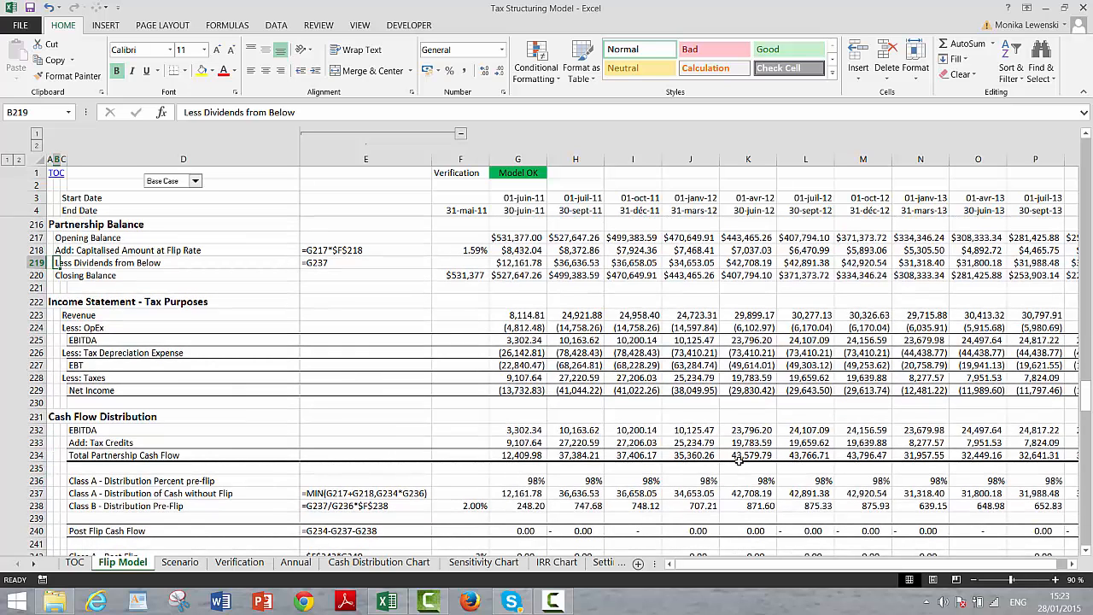
pyautogui.press('Up')
pyautogui.press('Up')
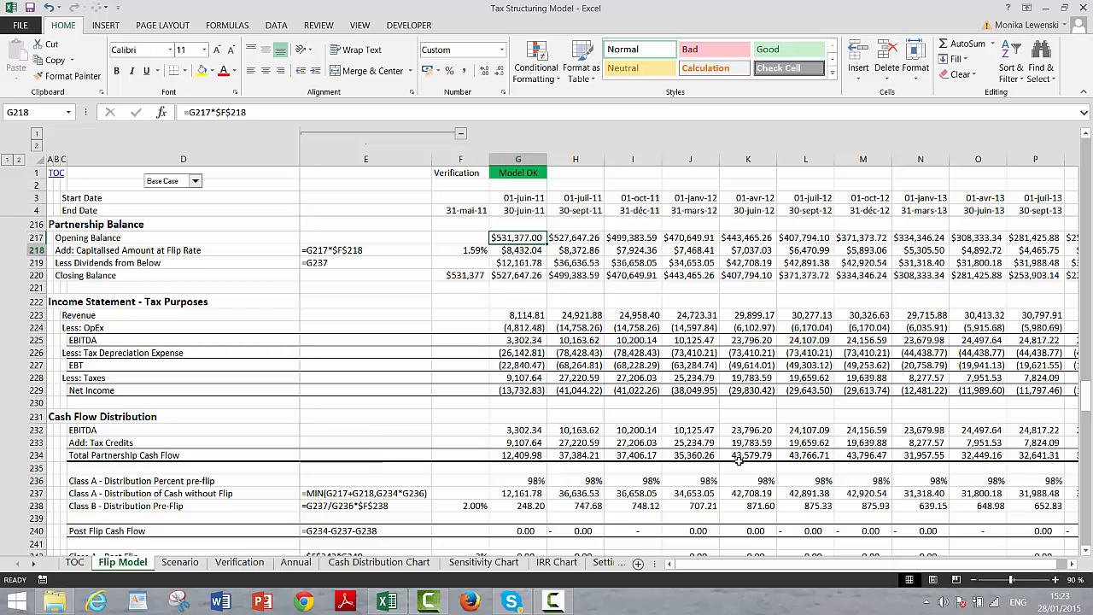
# - Examine the Less Dividends from Below formula in G219 and the Closing Balance row beneath it
pyautogui.press('Down')
pyautogui.press('Down')
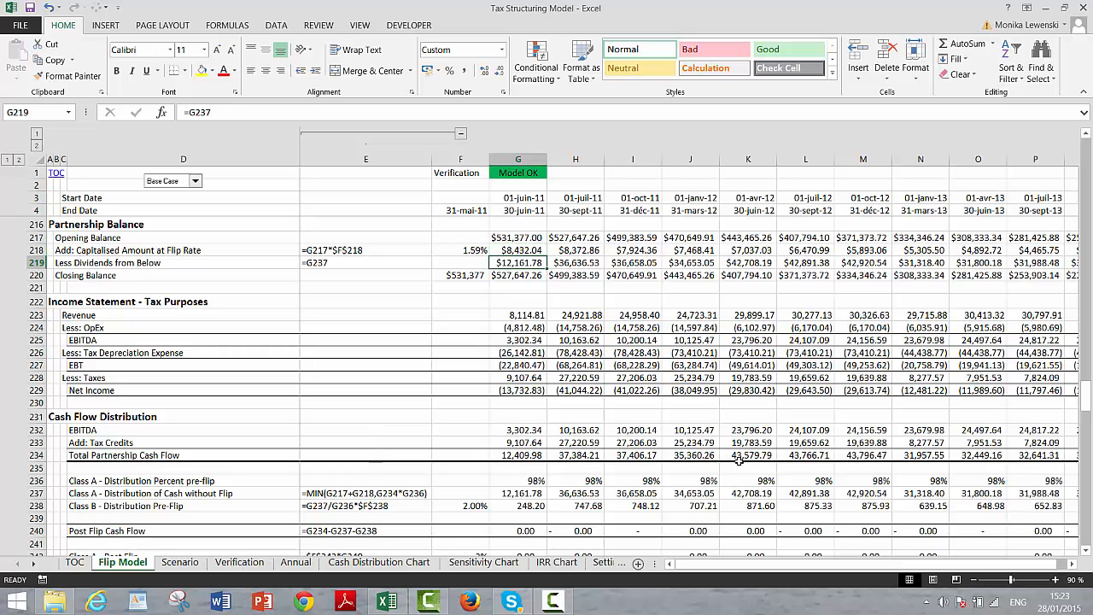
pyautogui.press('Down')
pyautogui.press('Up')
# - Go down column G through the tax income statement and cash flow distribution to the Outputs heading in row 245
pyautogui.press('Down')
pyautogui.press('Down')
pyautogui.press('Down')
pyautogui.press('Down')
pyautogui.press('Down')
pyautogui.press('Down')
pyautogui.press('Down')
pyautogui.press('Down')
pyautogui.press('Down')
pyautogui.press('Down')
pyautogui.press('Down')
pyautogui.press('Down')
pyautogui.press('Down')
pyautogui.press('Down')
pyautogui.press('Down')
pyautogui.press('Down')
pyautogui.press('Down')
pyautogui.press('Down')
pyautogui.press('Down')
pyautogui.press('Down')
pyautogui.press('Down')
pyautogui.press('Down')
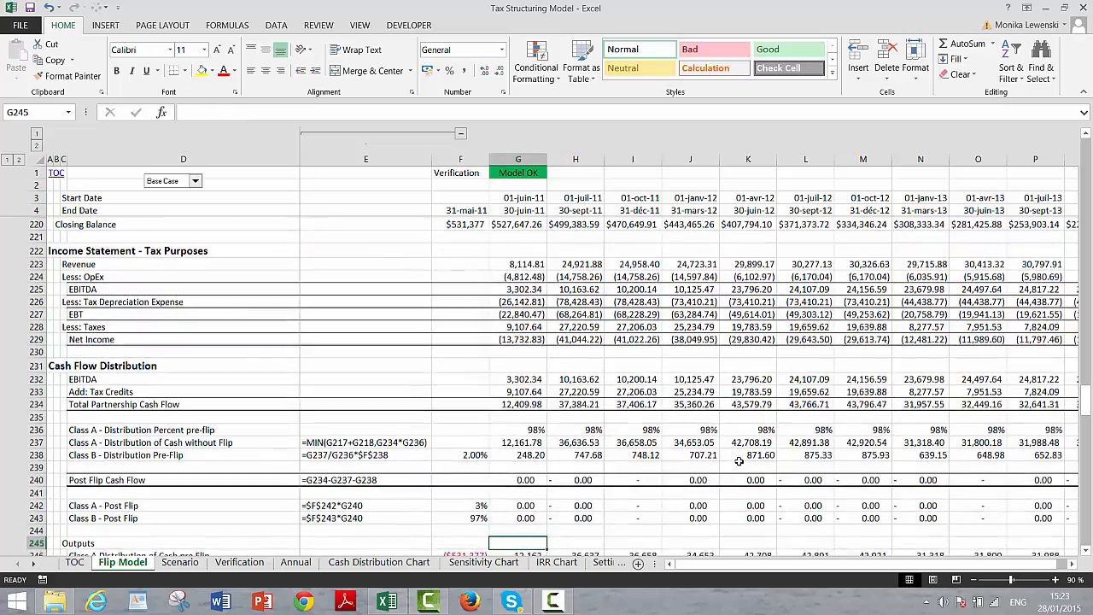
# - Go back up to the Class A pre-flip distribution percentage in G236 and examine its source formula
pyautogui.press('Up')
pyautogui.press('Up')
pyautogui.press('Up')
pyautogui.press('Up')
pyautogui.press('Up')
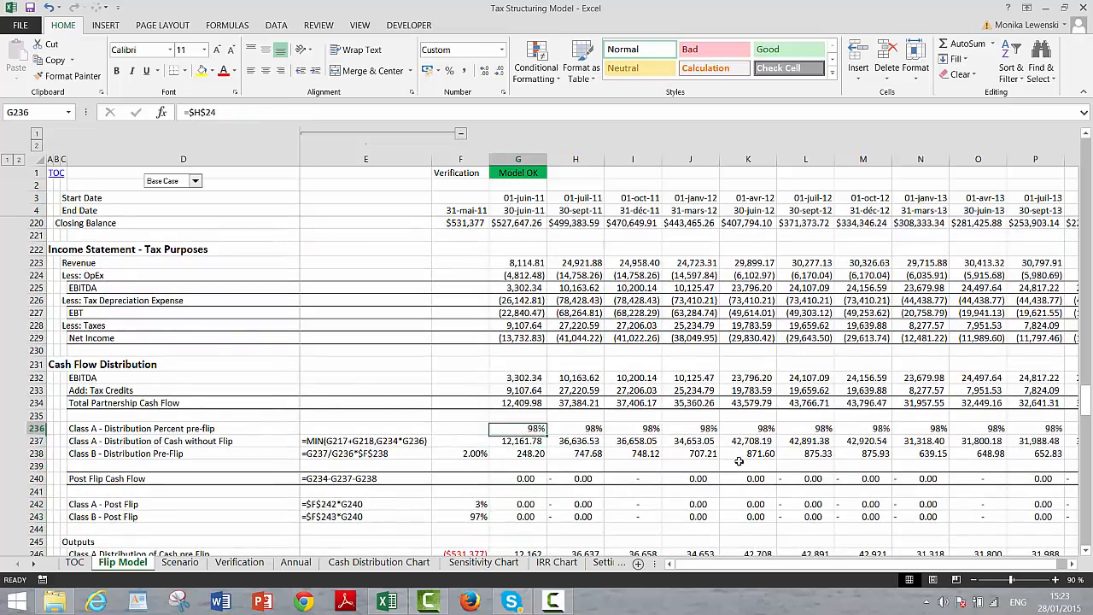
# - Go back up column G to the Partnership Balance section and review the Capitalised Amount and Less Dividends from Below rows
pyautogui.press('Up')
pyautogui.press('Up')
pyautogui.press('Up')
pyautogui.press('Up')
pyautogui.press('Up')
pyautogui.press('Up')
pyautogui.press('Up')
pyautogui.press('Up')
pyautogui.press('Up')
pyautogui.press('Up')
pyautogui.press('Up')
pyautogui.press('Up')
pyautogui.press('Up')
pyautogui.press('Up')
pyautogui.press('Up')
pyautogui.press('Up')
pyautogui.press('Up')
pyautogui.press('Up')
pyautogui.press('Down')
pyautogui.press('Down')
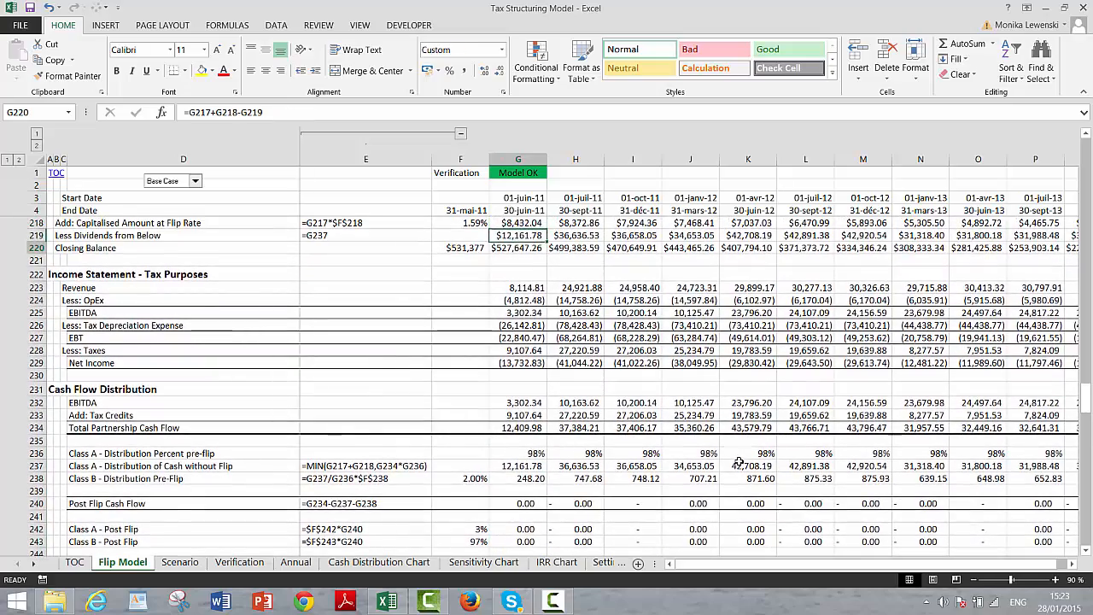
# - Go down column G through the tax income statement and cash flow distribution to Class A Distribution of Cash pre Flip in G246
pyautogui.press('Down')
pyautogui.press('Down')
pyautogui.press('Down')
pyautogui.press('Down')
pyautogui.press('Down')
pyautogui.press('Down')
pyautogui.press('Down')
pyautogui.press('Down')
pyautogui.press('Down')
pyautogui.press('Down')
pyautogui.press('Down')
pyautogui.press('Down')
pyautogui.press('Down')
pyautogui.press('Down')
pyautogui.press('Down')
pyautogui.press('Down')
pyautogui.press('Down')
pyautogui.press('Down')
pyautogui.press('Down')
pyautogui.press('Down')
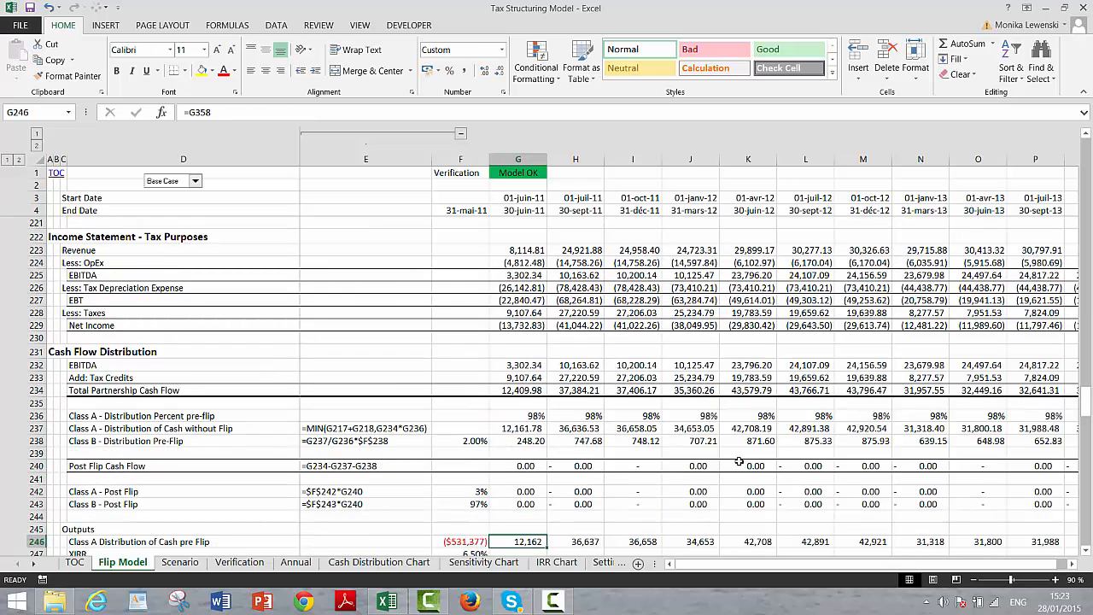
# - Return to the pre-flip distribution rows and examine the Class A distribution formula in G237
pyautogui.press('Up')
pyautogui.press('Up')
pyautogui.press('Up')
pyautogui.press('Up')
pyautogui.press('Up')
pyautogui.press('Up')
pyautogui.press('Up')
pyautogui.press('Up')
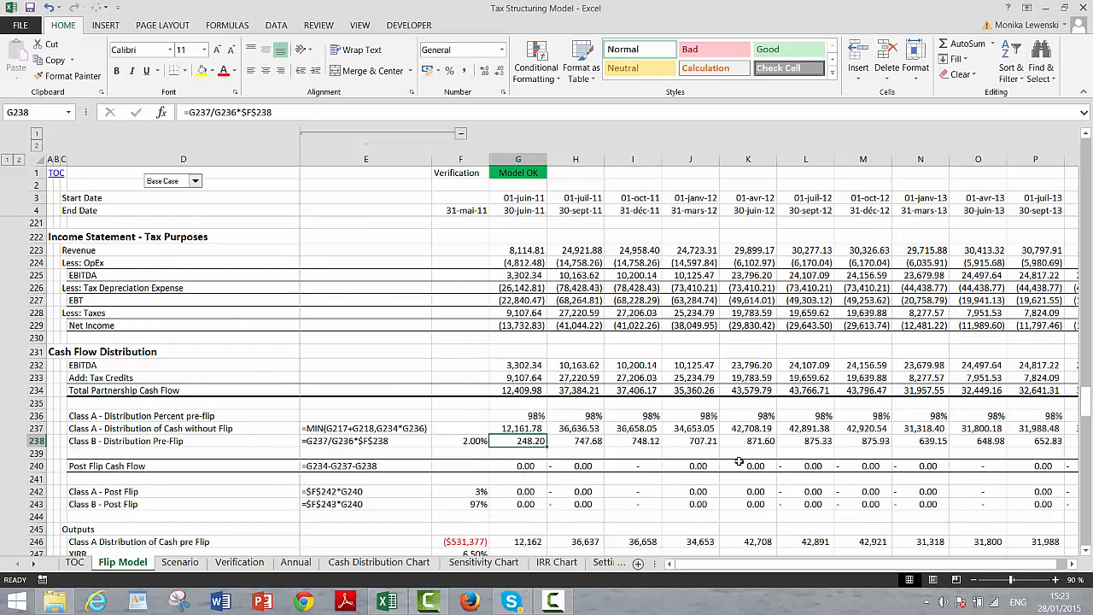
pyautogui.press('Down')
# - Follow the Class A distribution in row 237 across the periods to the quarter starting October 2021 in column AW
pyautogui.press('Right')
pyautogui.press('Right')
pyautogui.press('Right')
pyautogui.press('Right')
pyautogui.press('Right')
pyautogui.press('Right')
pyautogui.press('Right')
pyautogui.press('Right')
pyautogui.press('Right')
pyautogui.press('Right')
pyautogui.press('Right')
pyautogui.press('Right')
pyautogui.press('Right')
pyautogui.press('Right')
pyautogui.press('Right')
pyautogui.press('Right')
pyautogui.press('Right')
pyautogui.press('Right')
pyautogui.press('Right')
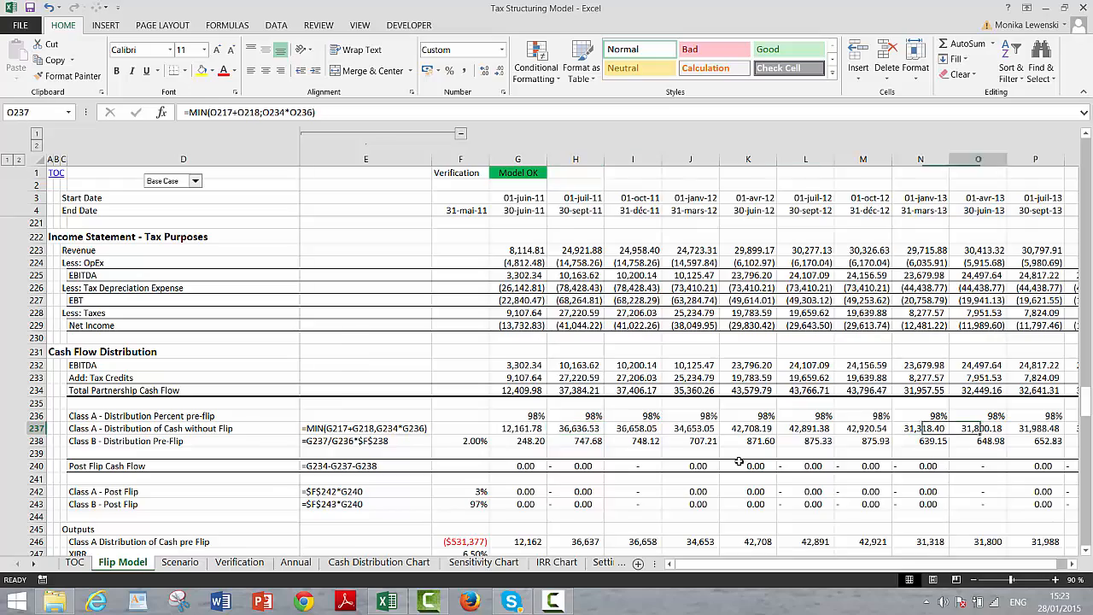
pyautogui.press('Right')
pyautogui.press('Right')
pyautogui.press('Right')
pyautogui.press('Right')
pyautogui.press('Right')
pyautogui.press('Right')
pyautogui.press('Right')
pyautogui.press('Right')
pyautogui.press('Right')
pyautogui.press('Right')
pyautogui.press('Right')
pyautogui.press('Right')
pyautogui.press('Right')
pyautogui.press('Right')
pyautogui.press('Right')
pyautogui.press('Right')
pyautogui.press('Right')
pyautogui.press('Right')
pyautogui.press('Right')
pyautogui.press('Right')
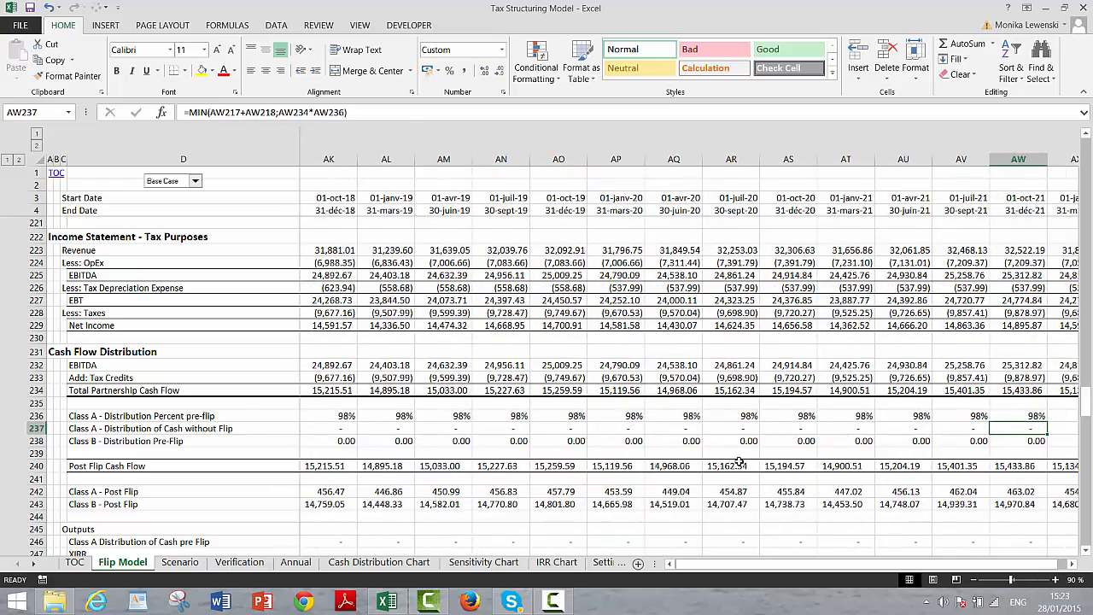
# - Go back along row 237 to the first period and examine the MIN formula in G237
pyautogui.press('Left')
pyautogui.press('Left')
pyautogui.press('Left')
pyautogui.press('Left')
pyautogui.press('Left')
pyautogui.press('Left')
pyautogui.press('Left')
pyautogui.press('Left')
pyautogui.press('Left')
pyautogui.press('Left')
pyautogui.press('Left')
pyautogui.press('Left')
pyautogui.press('Left')
pyautogui.press('Left')
pyautogui.press('Left')
pyautogui.press('Left')
pyautogui.press('Left')
pyautogui.press('Left')
pyautogui.press('Left')
pyautogui.press('Left')
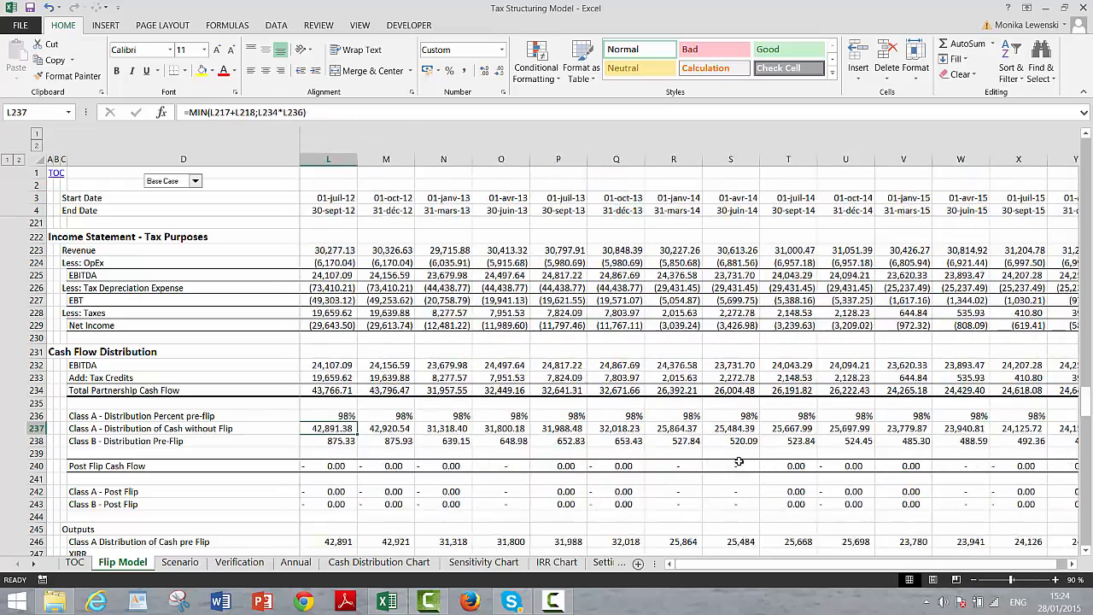
pyautogui.press('Right')
pyautogui.press('Right')
pyautogui.press('Right')
pyautogui.press('Right')
pyautogui.press('Right')
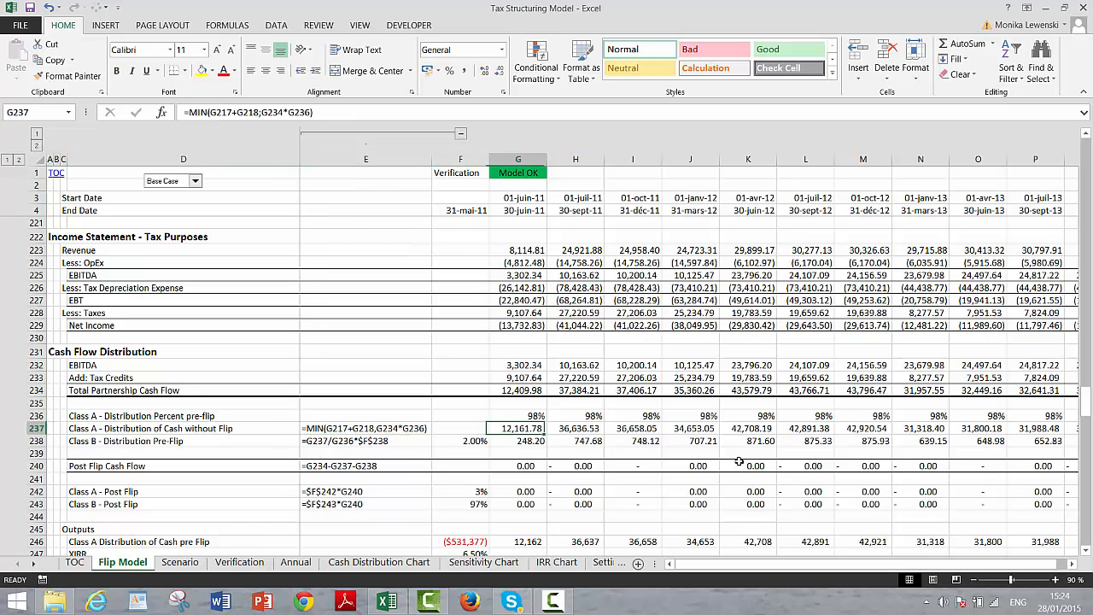
pyautogui.press('Left')
pyautogui.press('Up')
pyautogui.press('Down')
pyautogui.press('Right')
# - Look back up at the depreciation and payback calculations, and return to the tax basis rows around G211
pyautogui.press('pageup')
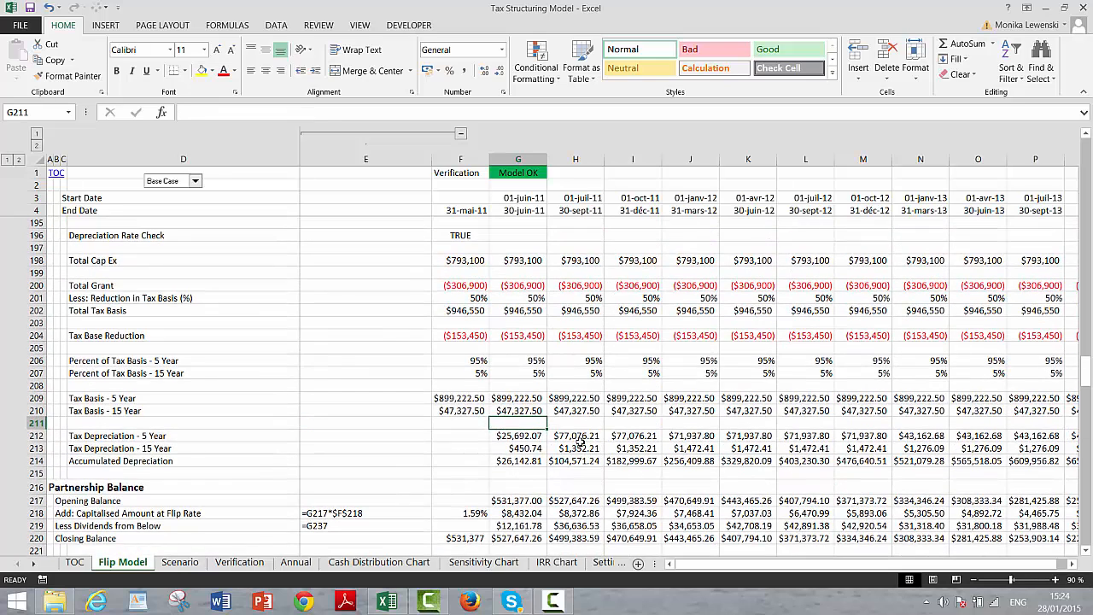
pyautogui.press('pageup')
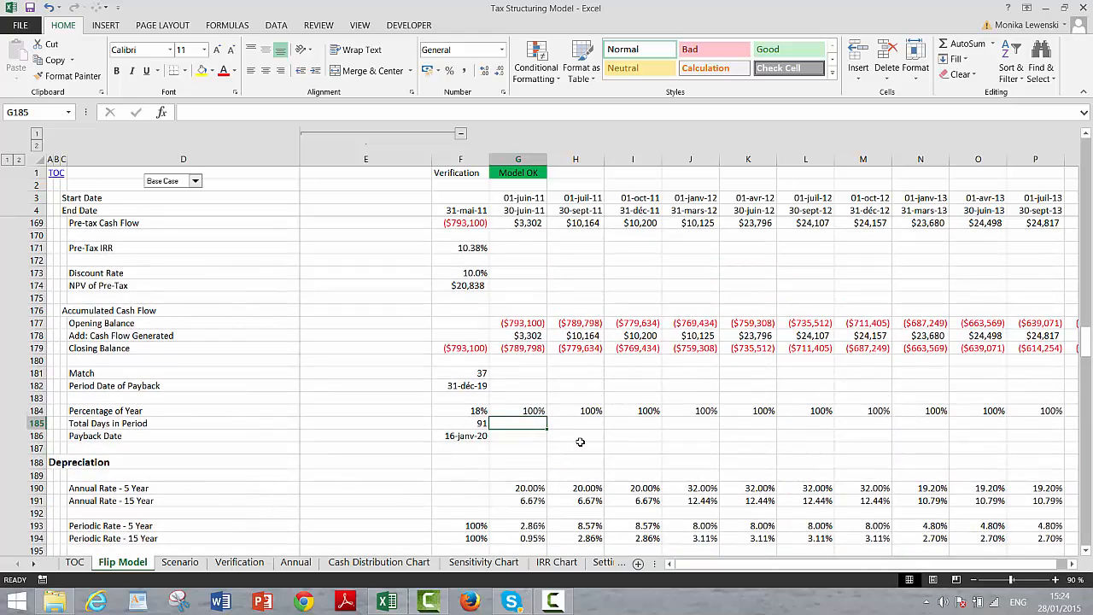
pyautogui.press('pagedown')
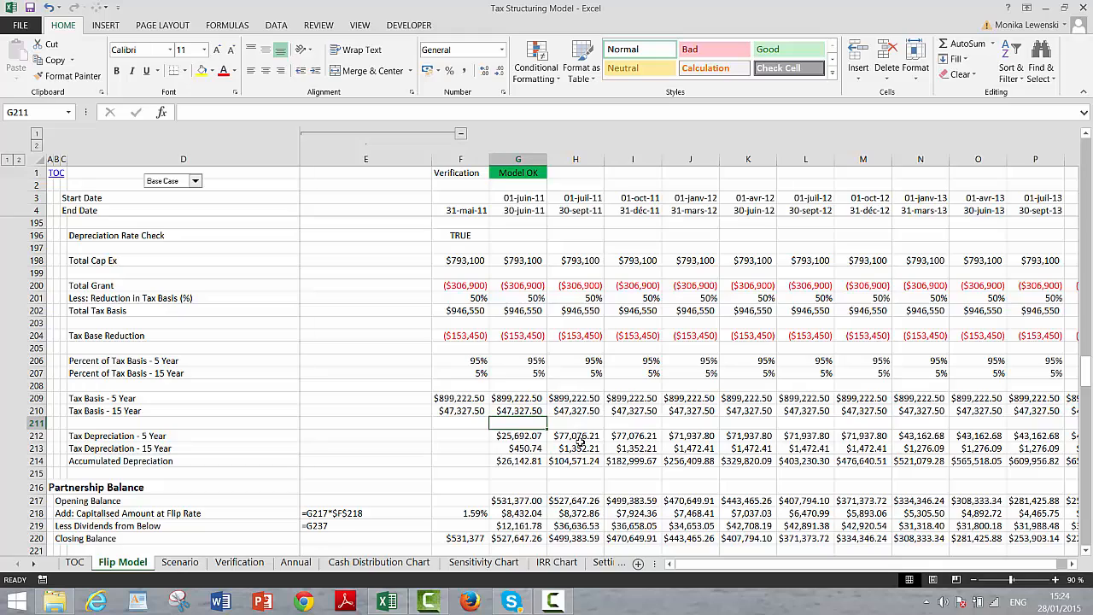
# - Go down to the Partnership Balance section and examine the Capitalised Amount at Flip Rate formula in G218
pyautogui.press('Down')
pyautogui.press('Down')
pyautogui.press('Down')
pyautogui.press('Down')
pyautogui.press('Down')
pyautogui.press('Down')
pyautogui.press('Down')
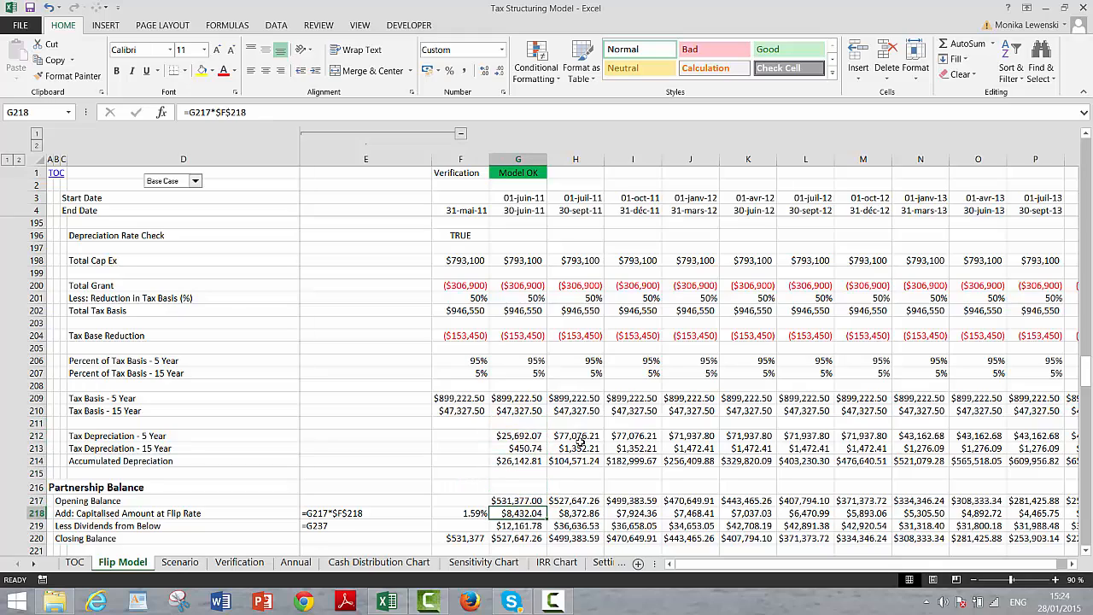
pyautogui.scroll(-1, 579, 440)
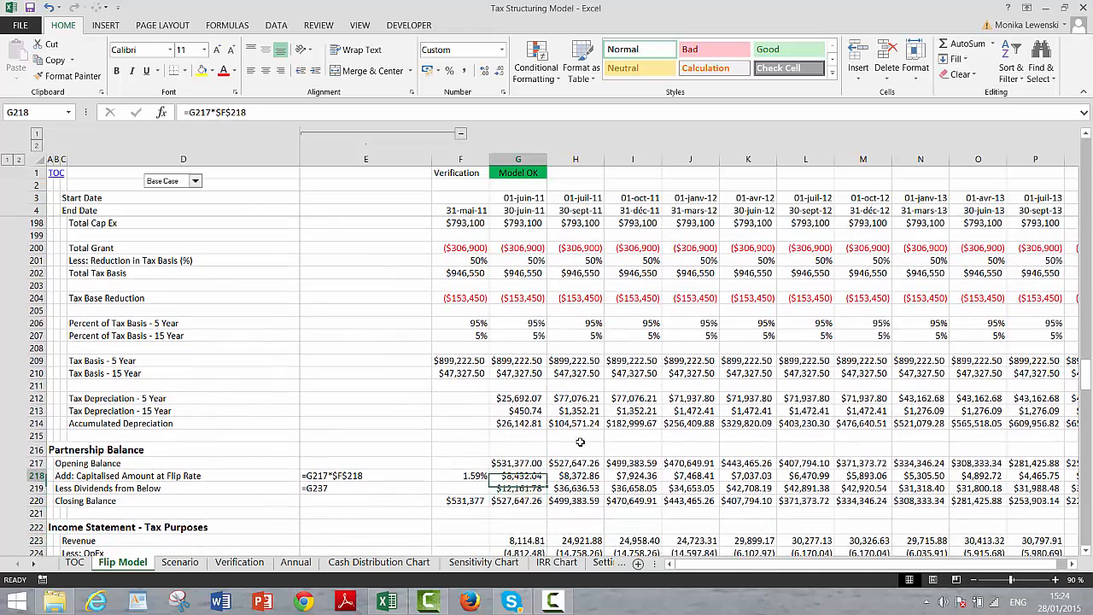
pyautogui.press('Up')
pyautogui.press('Down')
pyautogui.press('Down')
pyautogui.press('Up')
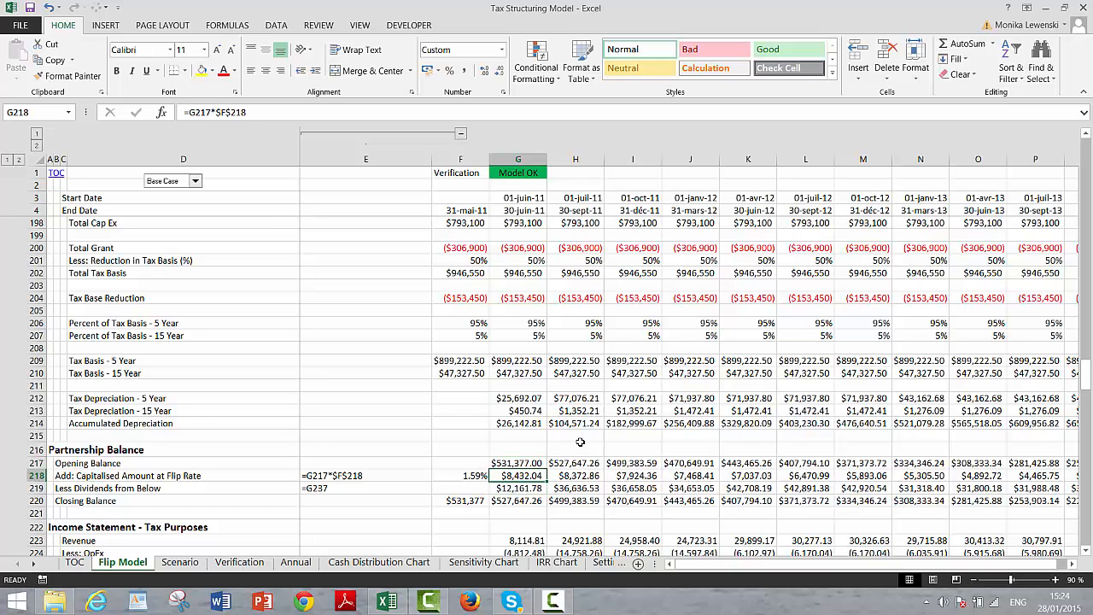
# - Compare the Opening Balance in G217 with the capitalised amount, dividends and Closing Balance rows beneath it
pyautogui.press('Up')
pyautogui.press('Down')
pyautogui.press('Down')
pyautogui.press('Down')
pyautogui.press('Up')
pyautogui.press('Up')
pyautogui.press('Up')
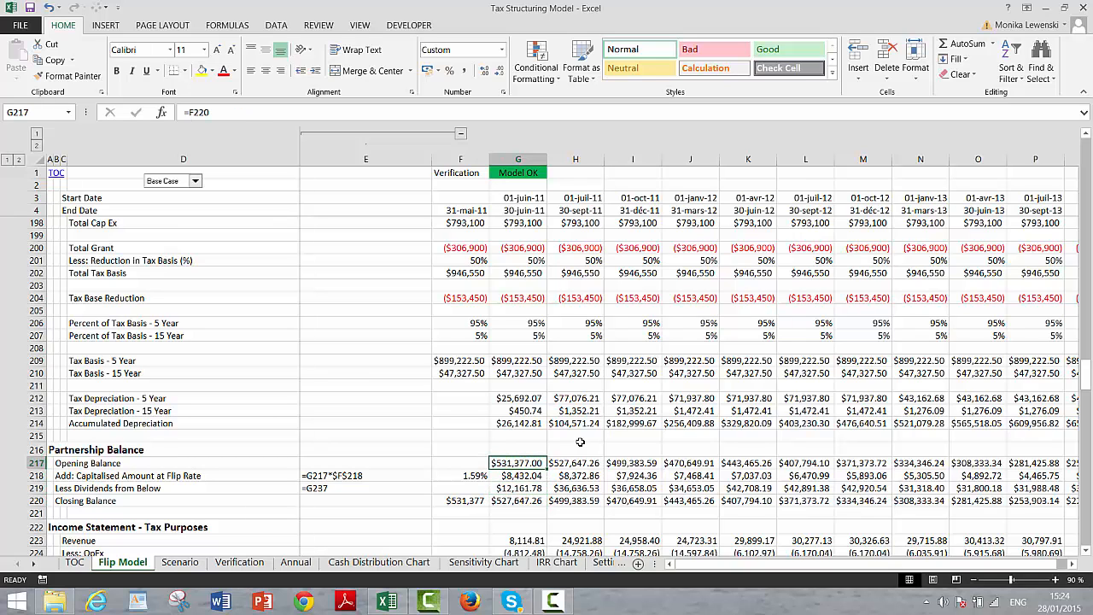
pyautogui.press('Down')
pyautogui.press('Up')
pyautogui.press('Down')
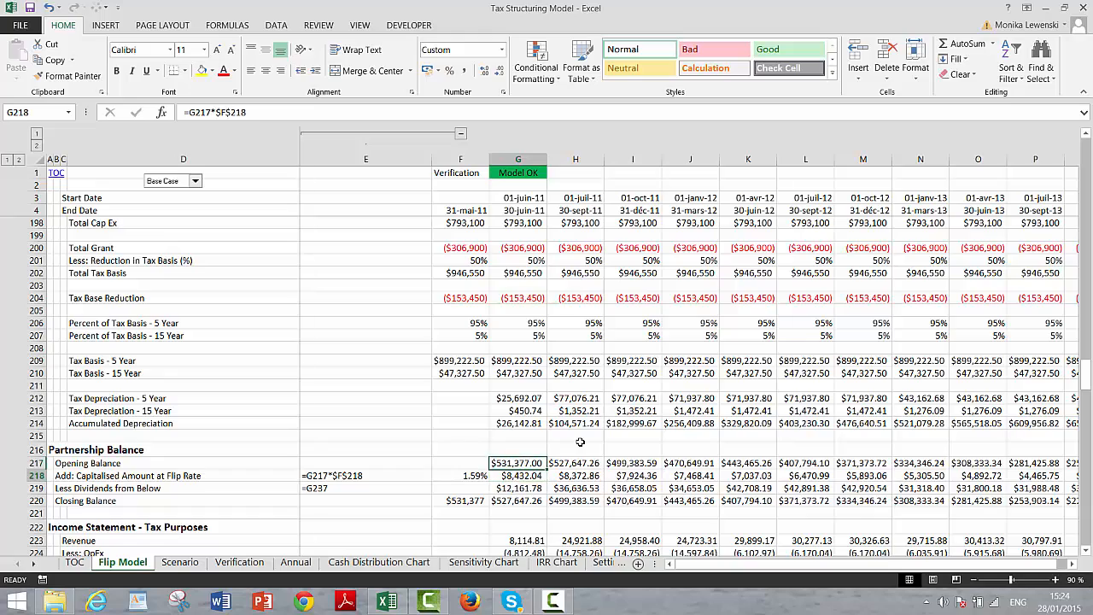
# - Go down from the Partnership Balance section past the tax income statement to the Cash Flow Distribution and Outputs sections
pyautogui.press('Up')
pyautogui.press('Down')
pyautogui.press('Up')
pyautogui.press('Down')
pyautogui.press('Down')
pyautogui.press('Down')
pyautogui.press('Down')
pyautogui.press('Down')
pyautogui.press('Down')
pyautogui.press('Down')
pyautogui.press('Down')
pyautogui.press('Down')
pyautogui.press('Down')
pyautogui.press('Down')
pyautogui.press('Down')
pyautogui.press('Down')
pyautogui.press('Down')
pyautogui.press('Down')
pyautogui.press('Down')
pyautogui.press('Down')
pyautogui.press('Down')
pyautogui.press('Down')
pyautogui.press('Down')
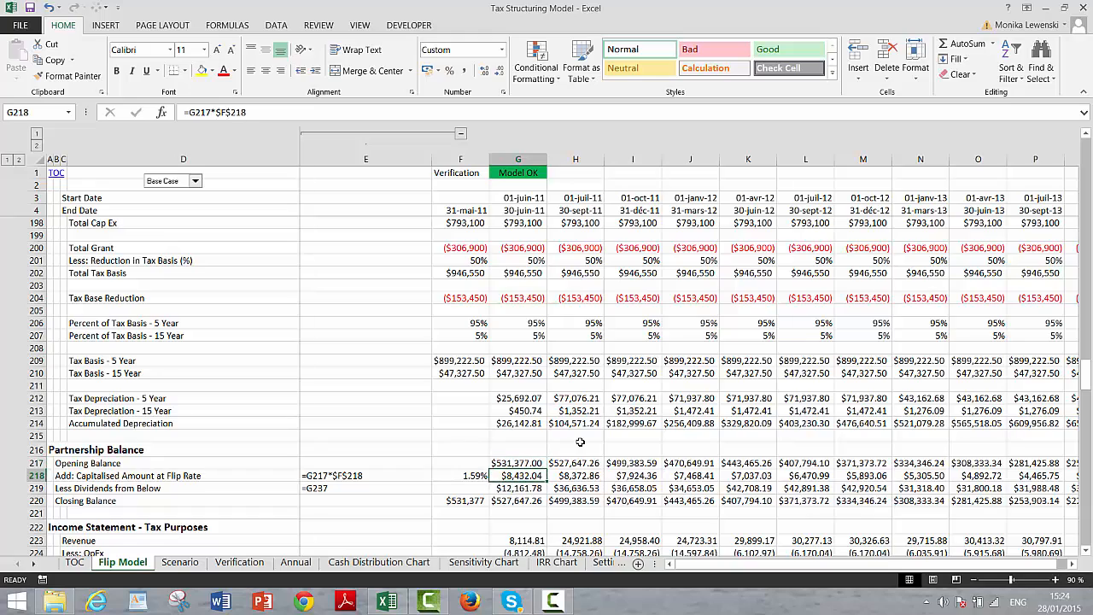
pyautogui.press('Down')
pyautogui.press('Down')
pyautogui.press('Down')
pyautogui.press('Down')
pyautogui.press('Down')
pyautogui.press('Down')
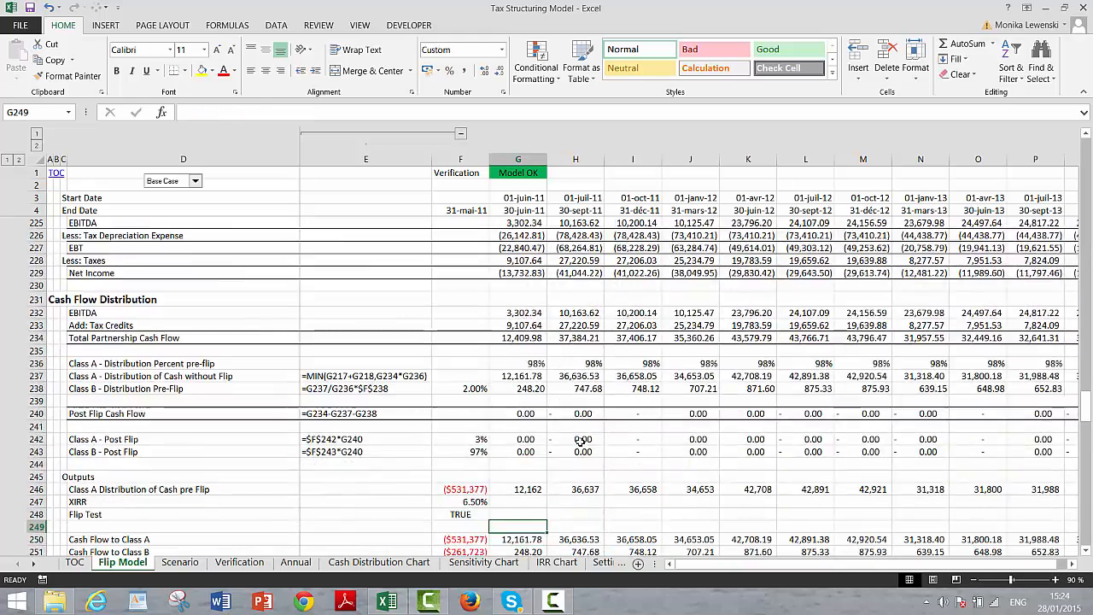
# - Go back up to the Class A - Distribution of Cash without Flip row and examine its MIN formula in G237
pyautogui.press('Up')
pyautogui.press('Up')
pyautogui.press('Up')
pyautogui.press('Up')
pyautogui.press('Up')
pyautogui.press('Up')
pyautogui.press('Up')
pyautogui.press('Up')
pyautogui.press('Up')
pyautogui.press('Up')
pyautogui.press('Up')
pyautogui.press('Up')
pyautogui.press('Left')
pyautogui.press('Left')
pyautogui.press('Left')
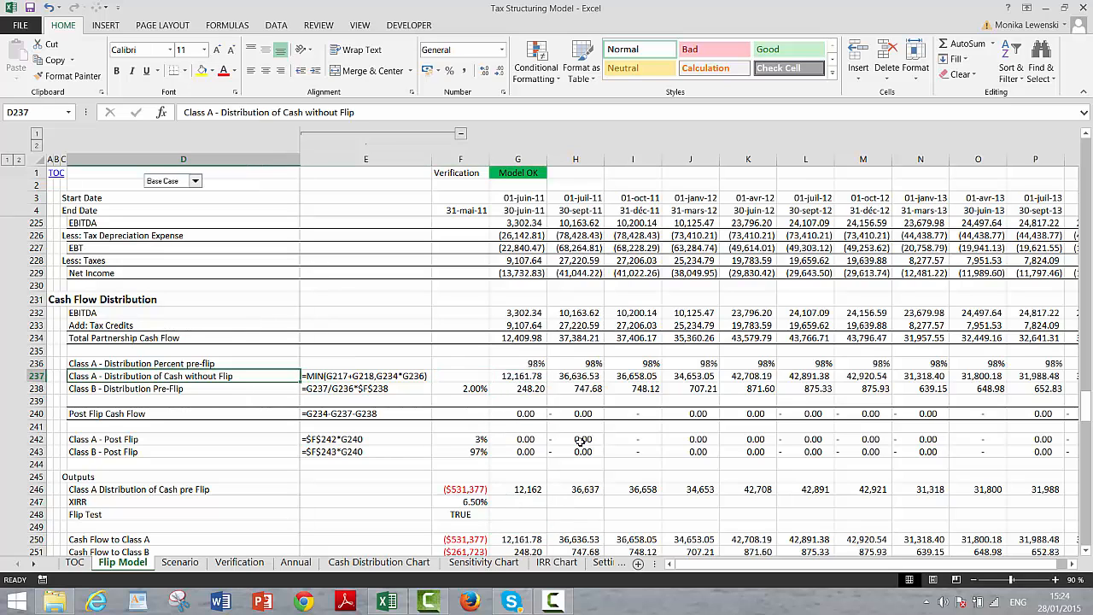
pyautogui.press('Right')
pyautogui.press('Right')
pyautogui.press('Right')
pyautogui.press('Right')
pyautogui.press('Left')
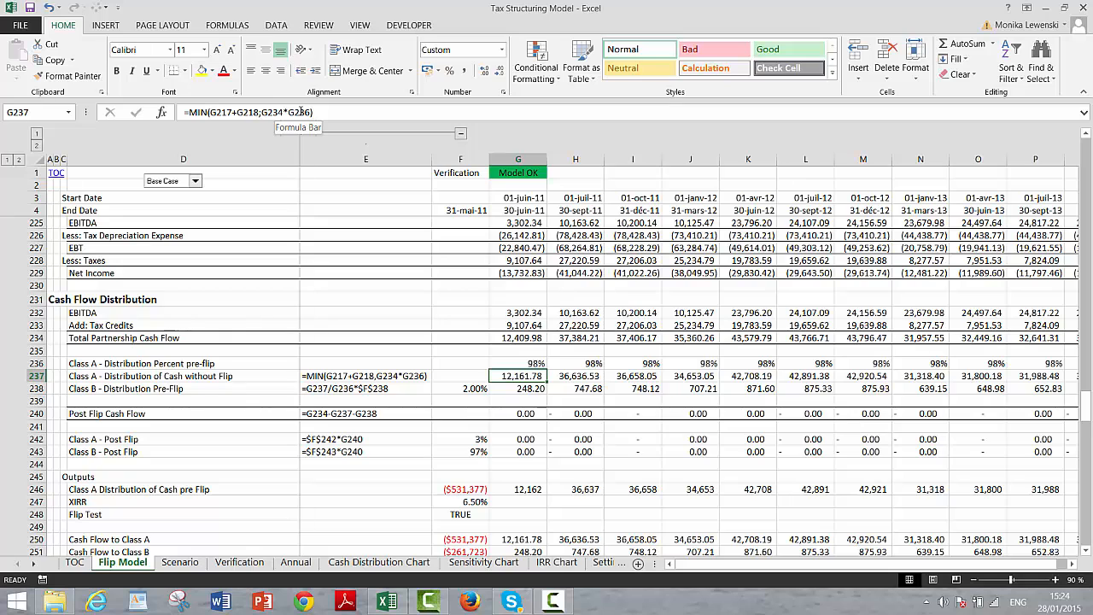
# - Examine the Class B - Distribution Pre-Flip row, including the Class B percentage formula in F238
pyautogui.press('Down')
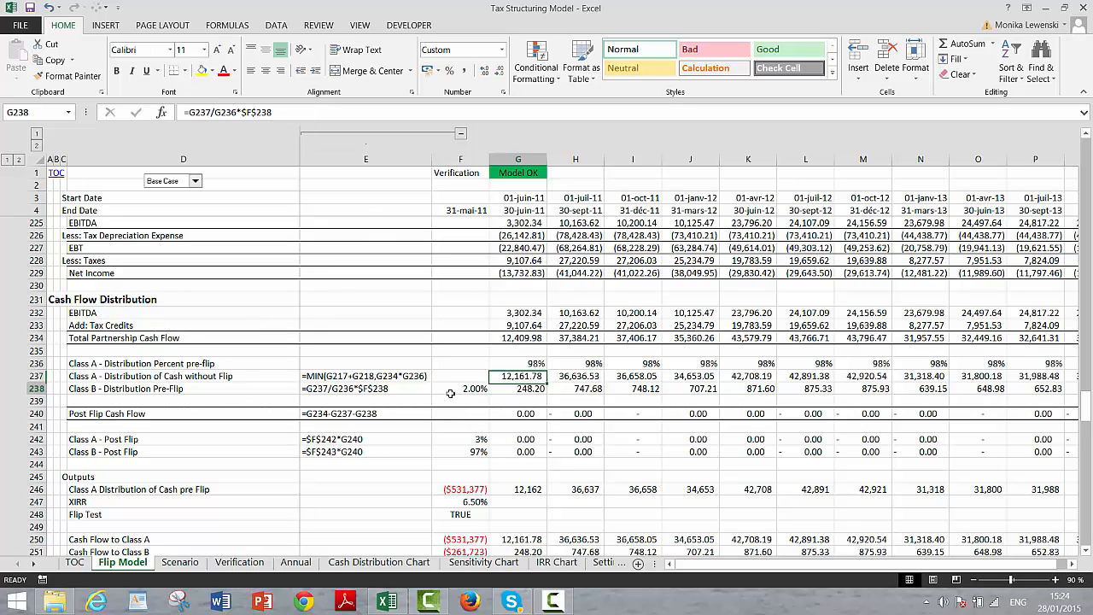
pyautogui.press('Left')
pyautogui.press('Left')
pyautogui.press('Left')
pyautogui.press('Right')
pyautogui.press('Right')
pyautogui.press('Right')
pyautogui.press('Right')
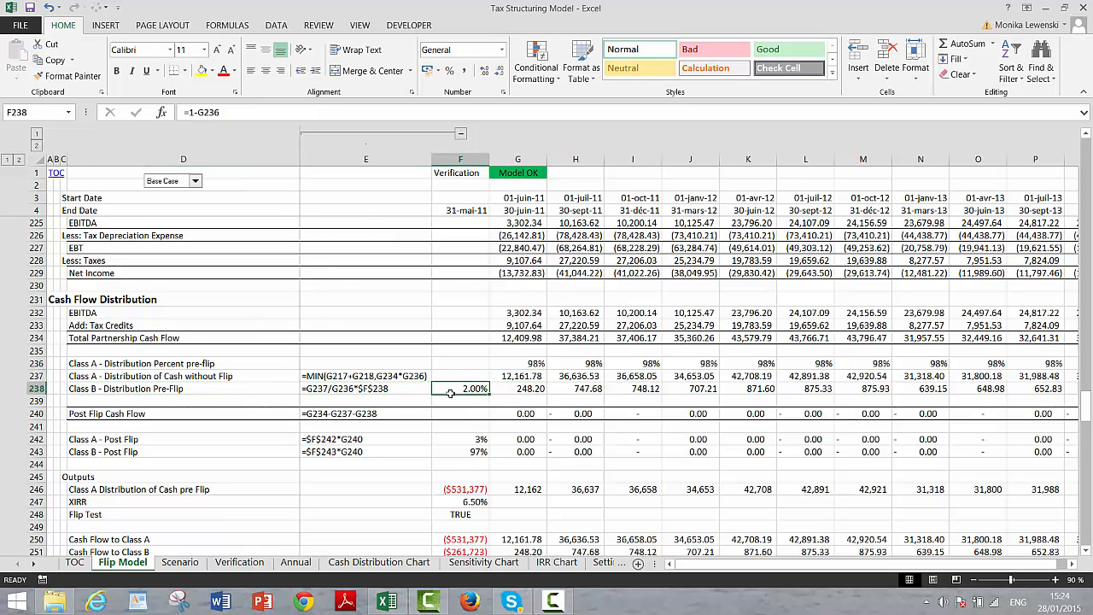
pyautogui.press('Left')
pyautogui.press('Left')
pyautogui.press('Left')
pyautogui.press('Right')
pyautogui.press('Right')
pyautogui.press('Left')
pyautogui.press('Left')
# - Re-enter the Class B pre-flip distribution formula in G238 as =G237/G236*$F$238
pyautogui.press('Right')
pyautogui.press('Right')
pyautogui.write('=')
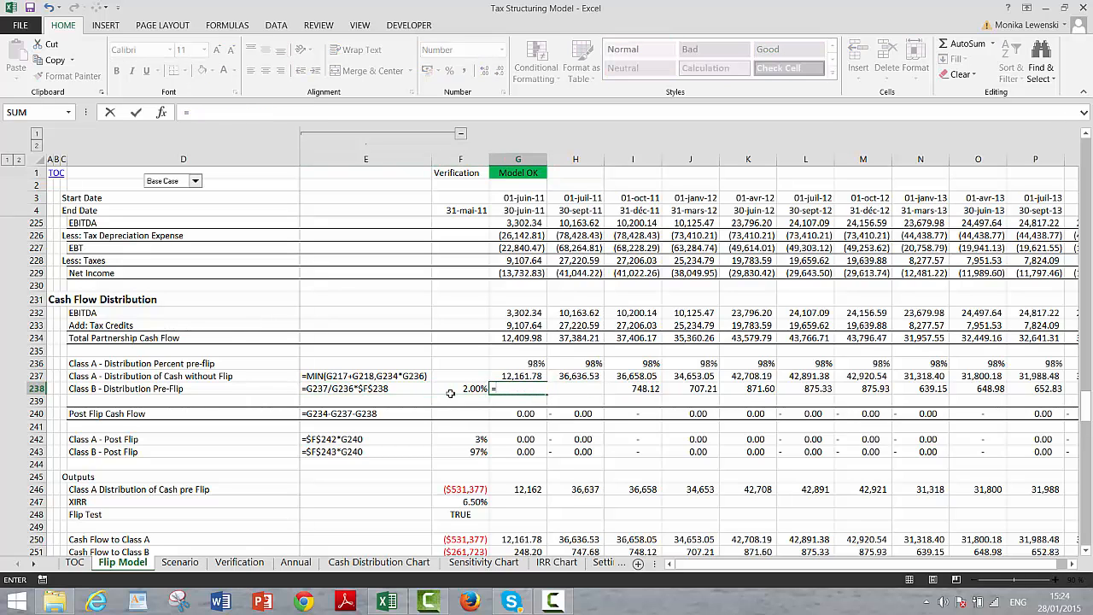
pyautogui.press('Up')
pyautogui.write('/')
pyautogui.press('Up')
pyautogui.press('Up')
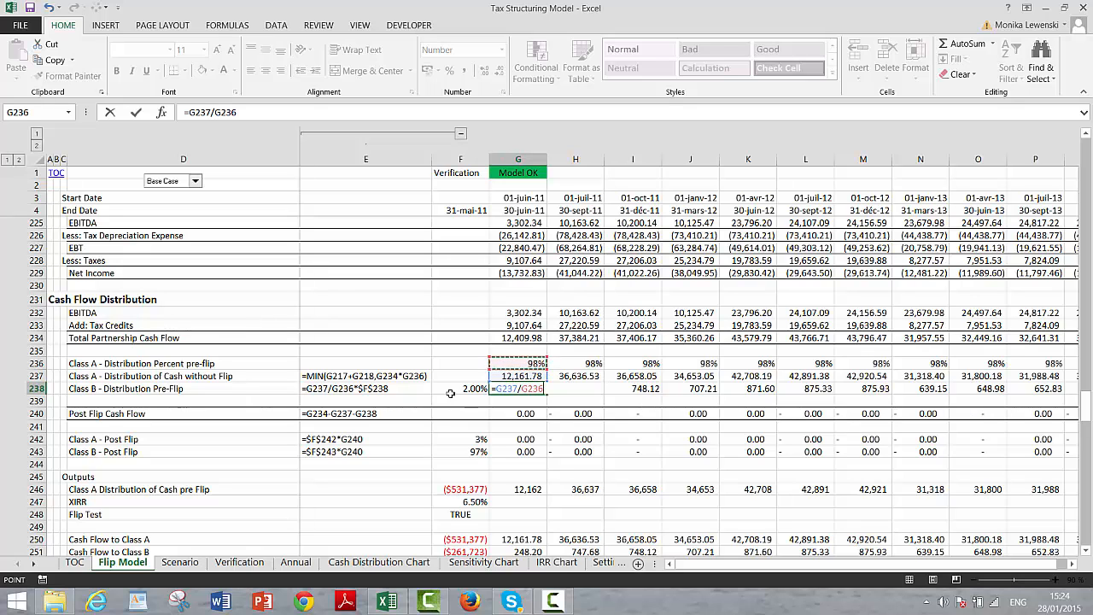
pyautogui.press('Left')
pyautogui.press('Right')
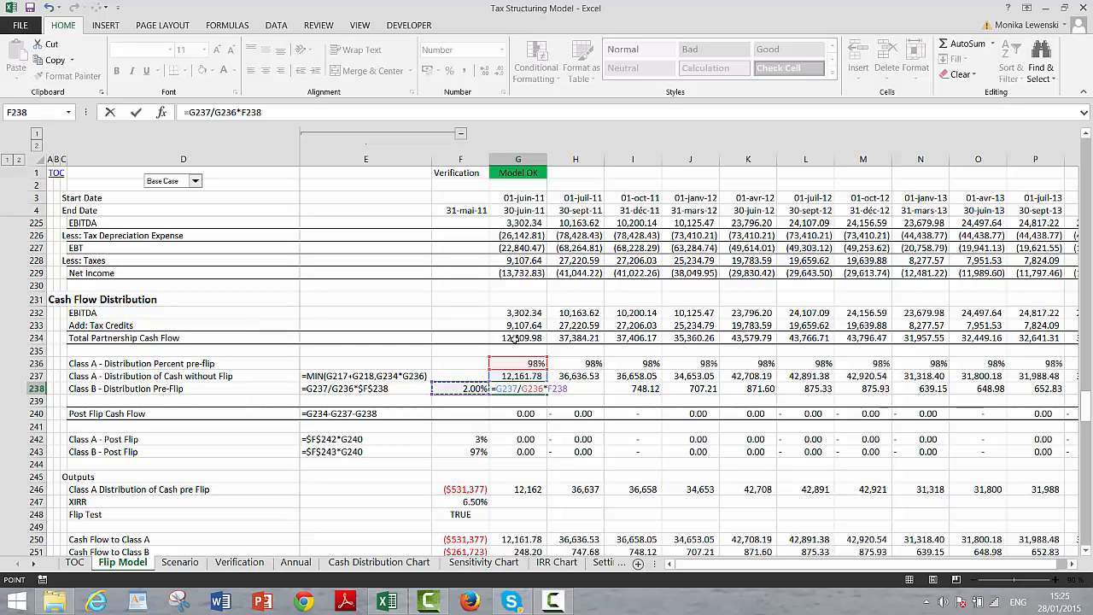
pyautogui.press('F4')
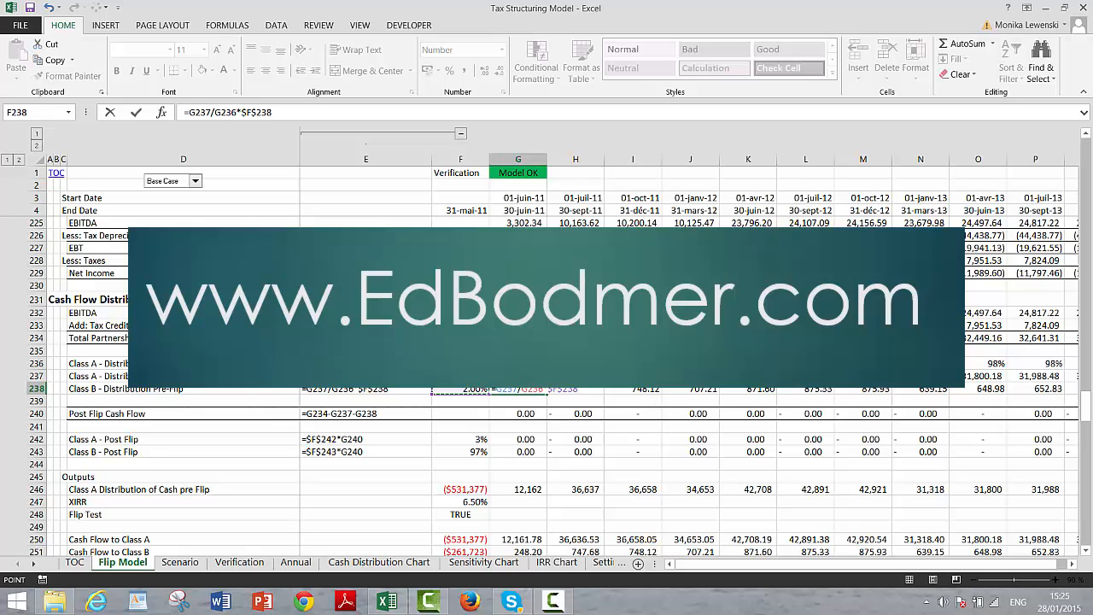
pyautogui.press('Return')
pyautogui.press('Up')
# - Follow the Class B - Distribution Pre-Flip row across the periods to find the flip quarter in column AB
pyautogui.press('Right')
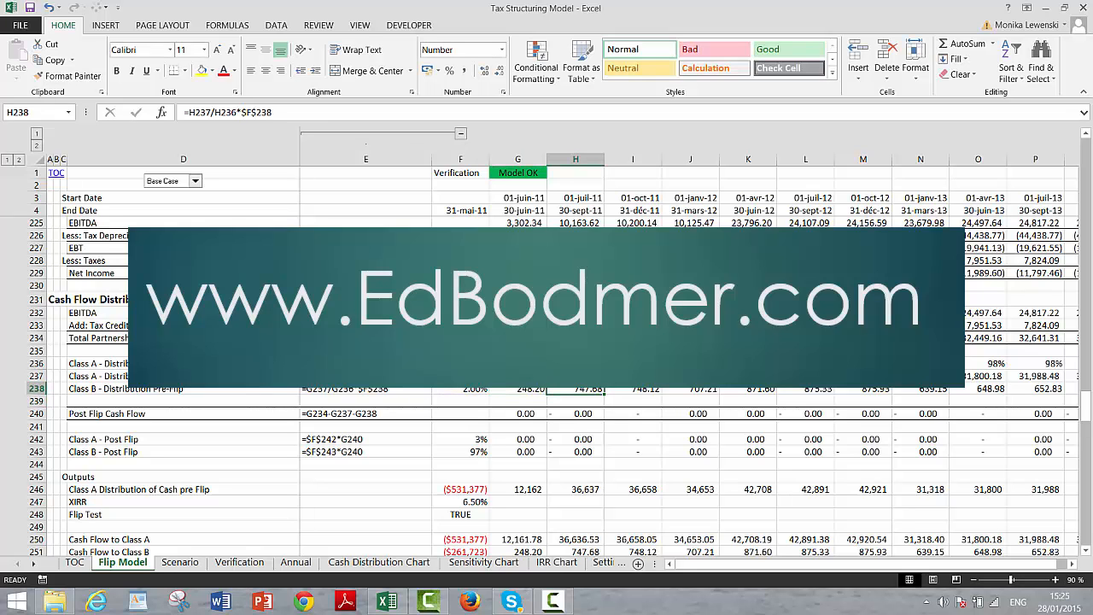
pyautogui.press('Right')
pyautogui.press('Right')
pyautogui.press('Right')
pyautogui.press('Right')
pyautogui.press('Right')
pyautogui.press('Right')
pyautogui.press('Right')
pyautogui.press('Right')
pyautogui.press('Right')
pyautogui.press('Right')
pyautogui.press('Right')
pyautogui.press('Right')
pyautogui.press('Right')
pyautogui.press('Right')
pyautogui.press('Right')
pyautogui.press('Right')
pyautogui.press('Right')
pyautogui.press('Right')
pyautogui.press('Right')
pyautogui.press('Right')
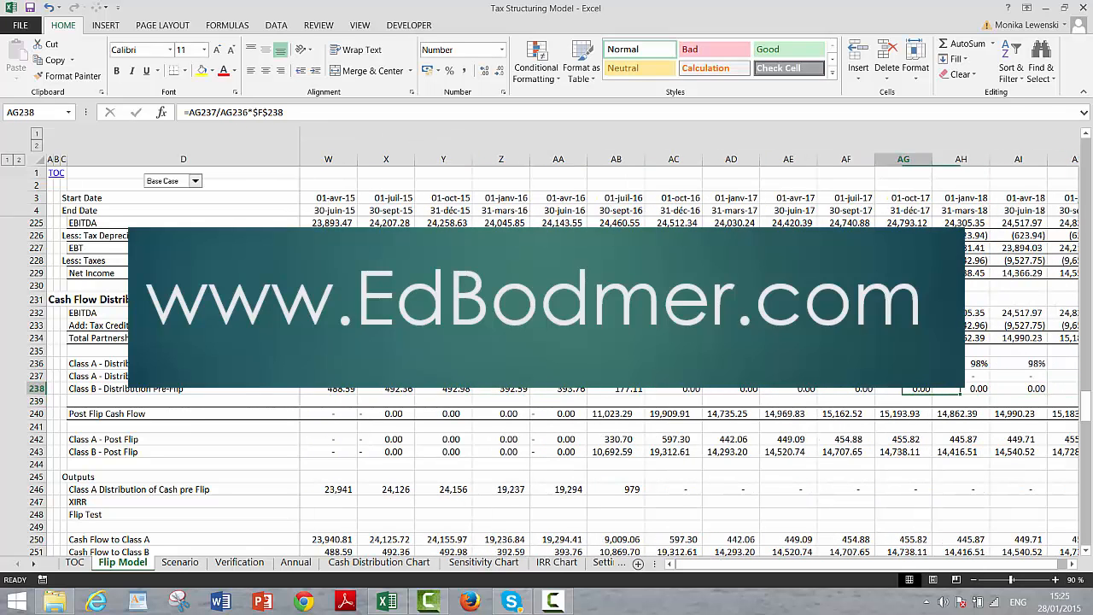
pyautogui.press('Left')
pyautogui.press('Left')
pyautogui.press('Left')
pyautogui.press('Left')
pyautogui.press('Left')
# - Compare the Class A distribution, Total Partnership Cash Flow and Post Flip Cash Flow formulas in column AB
pyautogui.press('Up')
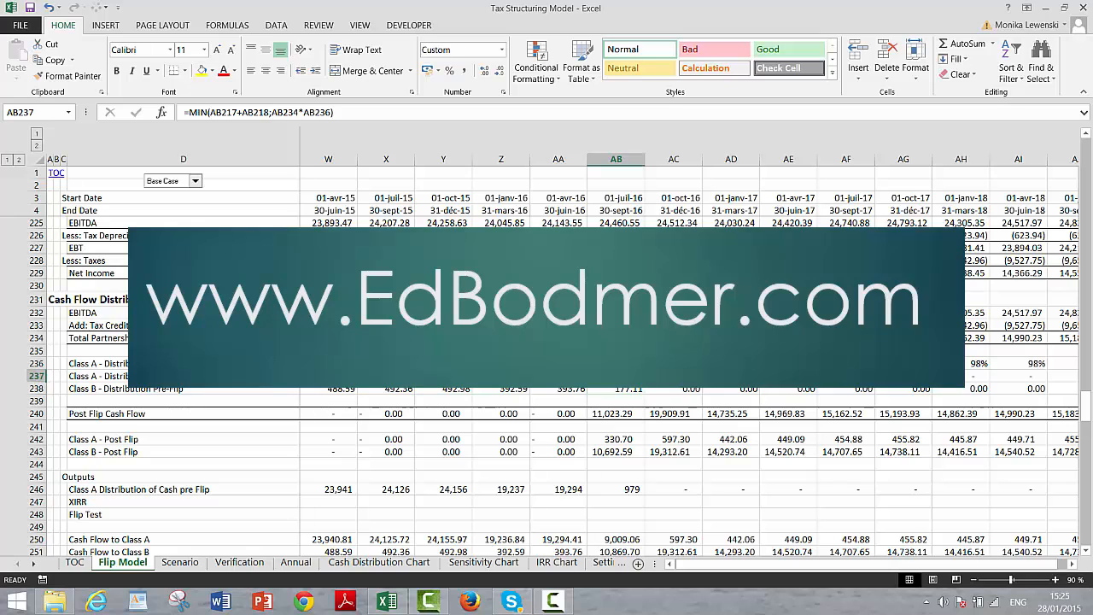
pyautogui.press('Up')
pyautogui.press('Up')
pyautogui.press('Up')
pyautogui.press('Down')
pyautogui.press('Down')
pyautogui.press('Down')
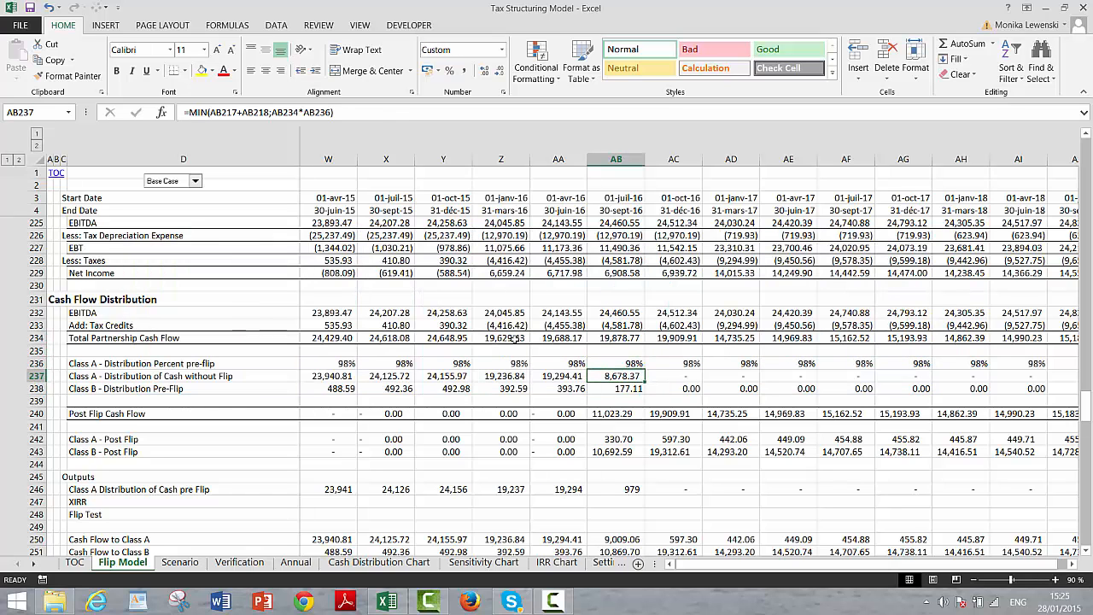
pyautogui.press('Down')
pyautogui.press('Up')
pyautogui.press('Up')
pyautogui.press('Up')
pyautogui.press('Down')
pyautogui.press('Down')
pyautogui.press('Down')
pyautogui.press('Down')
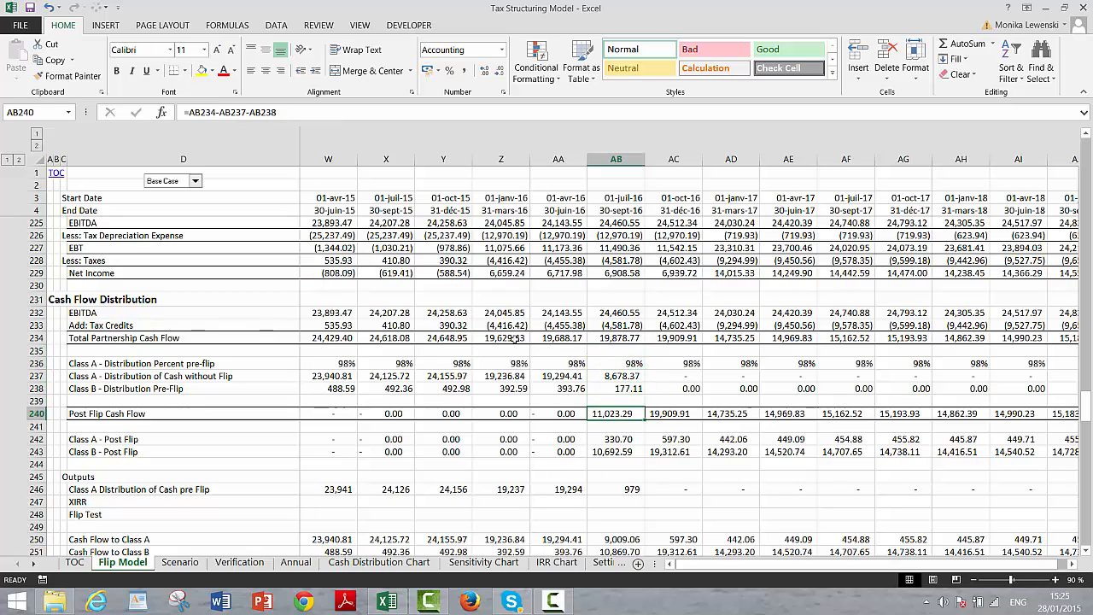
# - Trace the Class A - Post Flip row 242 back from the flip quarter to the first period
pyautogui.press('Down')
pyautogui.press('Down')
pyautogui.press('Left')
pyautogui.press('Left')
pyautogui.press('Left')
pyautogui.press('Left')
pyautogui.press('Left')
pyautogui.press('Left')
pyautogui.press('Left')
pyautogui.press('Left')
pyautogui.press('Left')
pyautogui.press('Left')
pyautogui.press('Left')
pyautogui.press('Left')
pyautogui.press('Left')
pyautogui.press('Left')
pyautogui.press('Left')
pyautogui.press('Left')
pyautogui.press('Left')
pyautogui.press('Left')
pyautogui.press('Left')
pyautogui.press('Left')
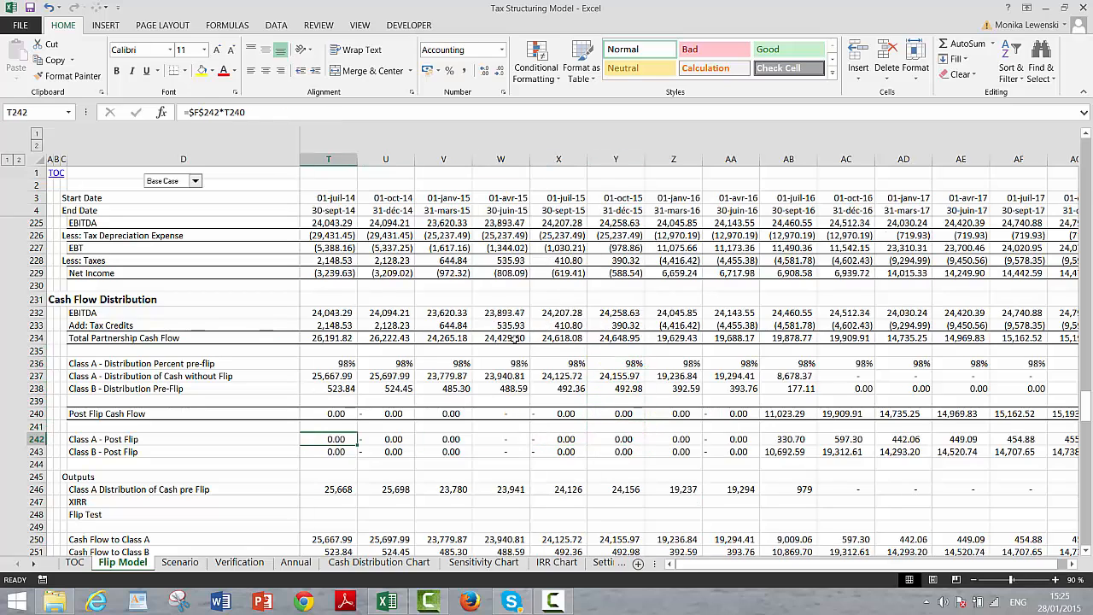
pyautogui.press('Left')
pyautogui.press('Left')
pyautogui.press('Left')
pyautogui.press('Left')
pyautogui.press('Left')
# - Examine the Class A and Class B post-flip sharing percentages in F242 and F243
pyautogui.press('Right')
pyautogui.press('Right')
pyautogui.press('Right')
pyautogui.press('Right')
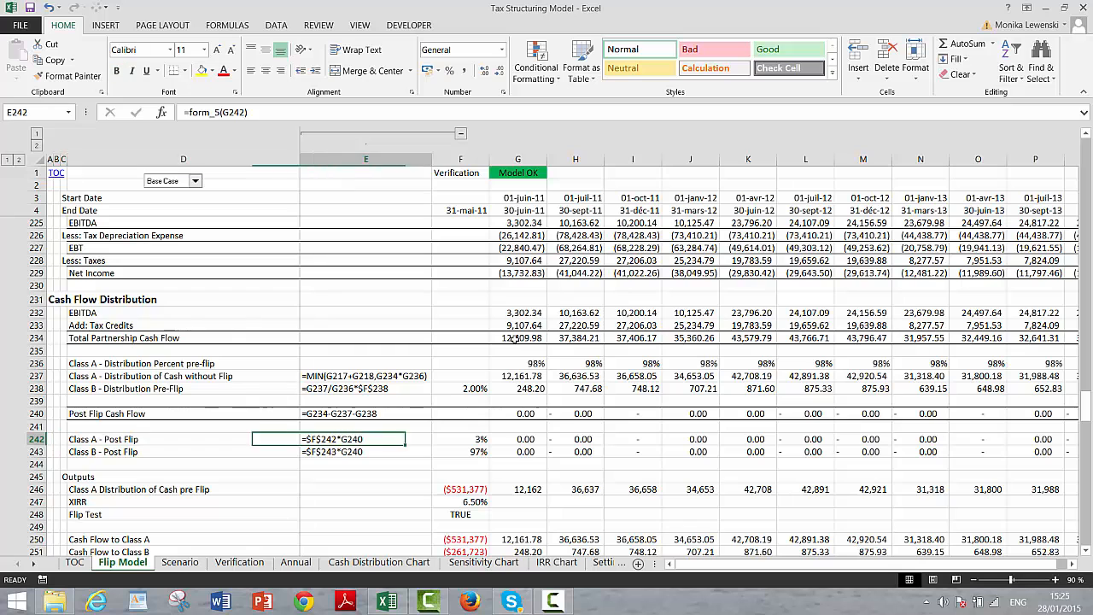
pyautogui.press('Left')
pyautogui.press('Down')
pyautogui.press('Down')
pyautogui.press('Down')
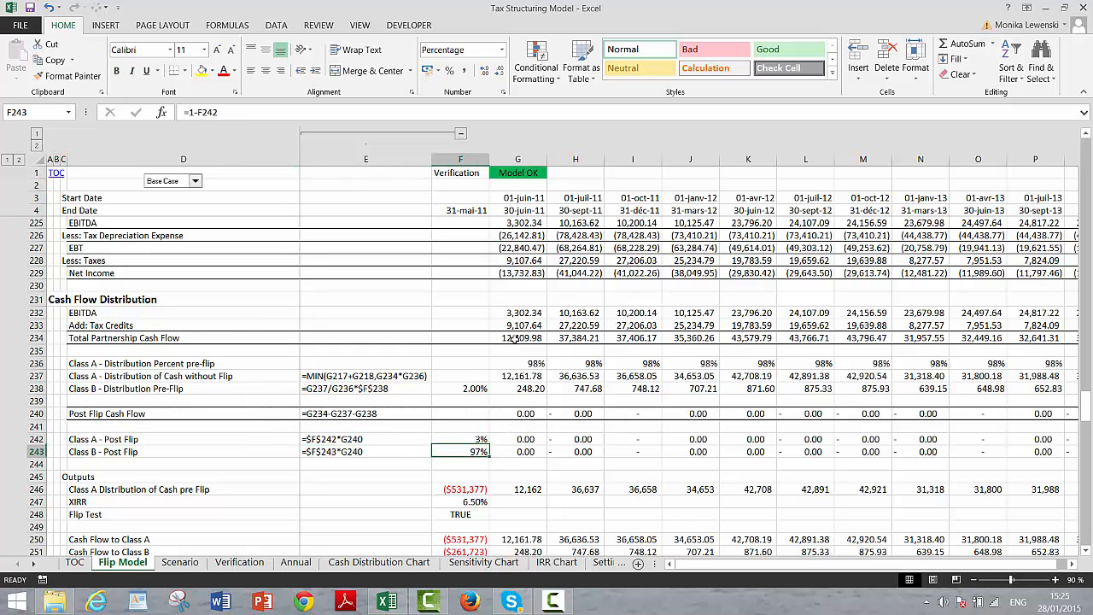
# - Scan the Outputs section from the Class A pre-flip distribution down to the annual and quarterly IRRs
pyautogui.press('Down')
pyautogui.press('Down')
pyautogui.press('Down')
pyautogui.press('Down')
pyautogui.press('Down')
pyautogui.press('Down')
pyautogui.press('Down')
pyautogui.press('Down')
pyautogui.press('Down')
pyautogui.press('Down')
pyautogui.press('Down')
pyautogui.press('Down')
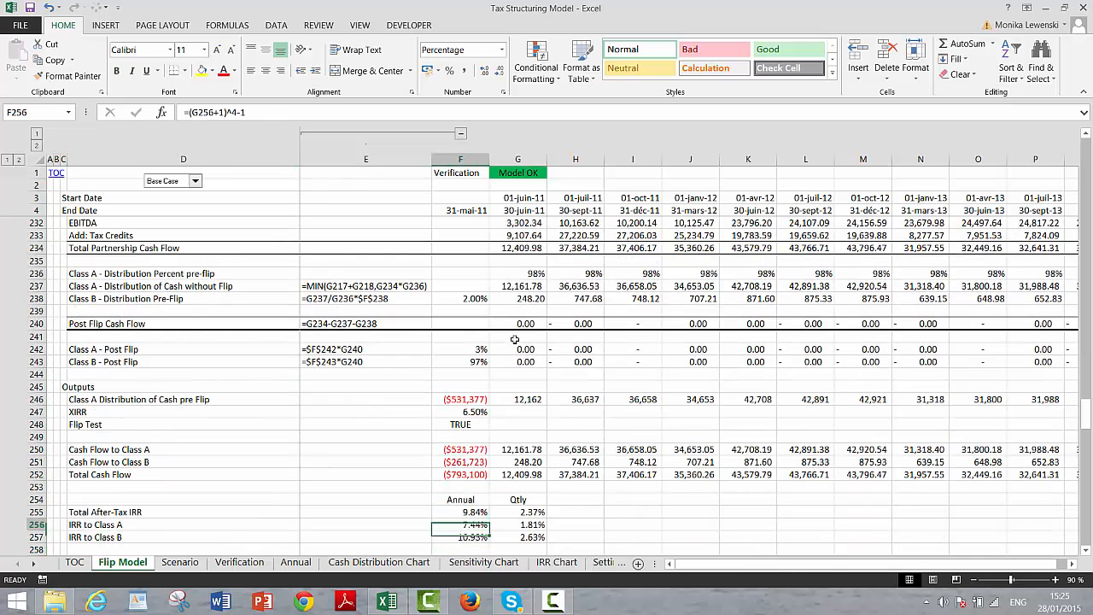
# - Check the first-period formula of Class A Distribution of Cash pre Flip in G246
pyautogui.press('Up')
pyautogui.press('Up')
pyautogui.press('Up')
pyautogui.press('Up')
pyautogui.press('Up')
pyautogui.press('Up')
pyautogui.press('Up')
pyautogui.press('Up')
pyautogui.press('Up')
pyautogui.press('Up')
pyautogui.press('Up')
pyautogui.press('Right')
pyautogui.press('Right')
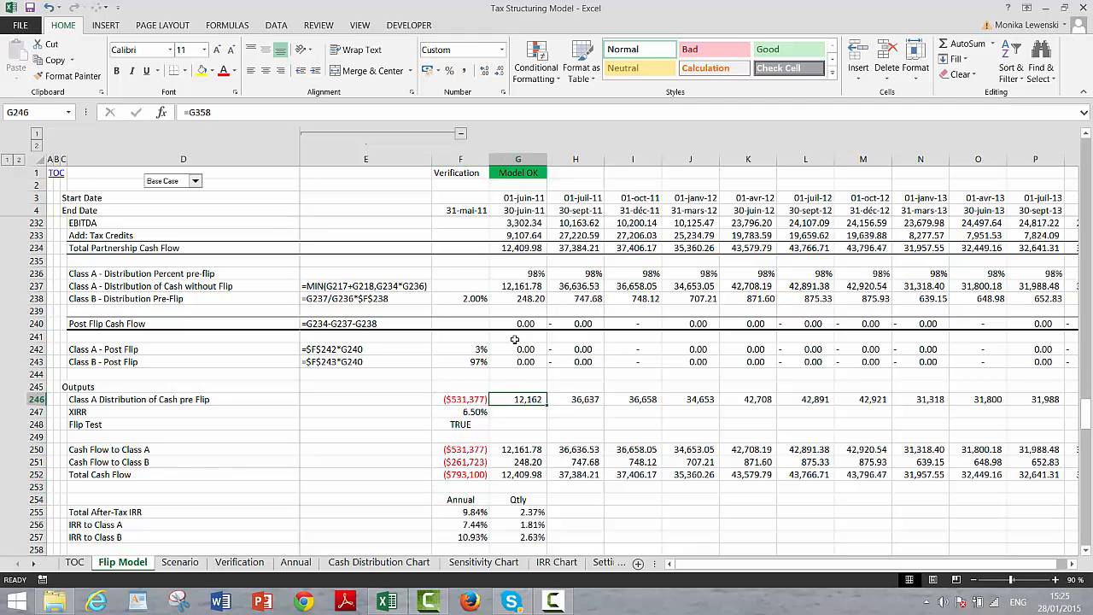
# - Follow the Class A Distribution of Cash pre Flip row past the flip quarter to column AM and back to its label
pyautogui.press('Right')
pyautogui.press('Right')
pyautogui.press('Right')
pyautogui.press('Right')
pyautogui.press('Right')
pyautogui.press('Right')
pyautogui.press('Right')
pyautogui.press('Right')
pyautogui.press('Right')
pyautogui.press('Right')
pyautogui.press('Right')
pyautogui.press('Right')
pyautogui.press('Right')
pyautogui.press('Right')
pyautogui.press('Right')
pyautogui.press('Right')
pyautogui.press('Right')
pyautogui.press('Right')
pyautogui.press('Right')
pyautogui.press('Right')
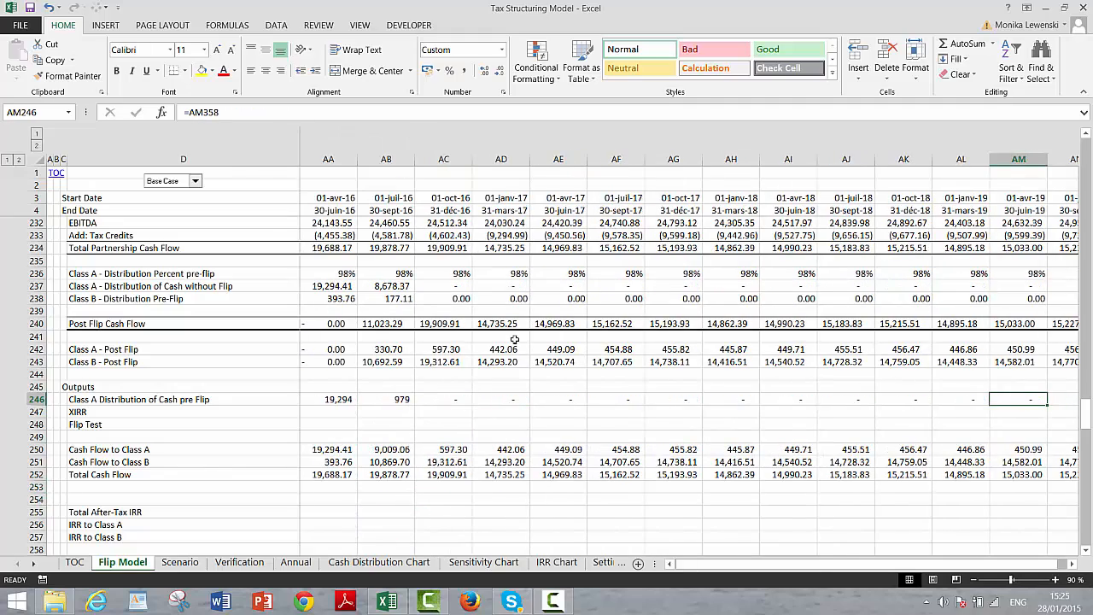
pyautogui.press('Left')
pyautogui.press('Left')
pyautogui.press('Left')
pyautogui.press('Left')
pyautogui.press('Left')
pyautogui.press('Left')
pyautogui.press('Left')
pyautogui.press('Left')
pyautogui.press('Left')
pyautogui.press('Left')
pyautogui.press('Left')
pyautogui.press('Left')
pyautogui.press('Left')
pyautogui.press('Left')
pyautogui.press('Left')
pyautogui.press('Left')
pyautogui.press('Left')
pyautogui.press('Left')
pyautogui.press('Left')
pyautogui.press('Left')
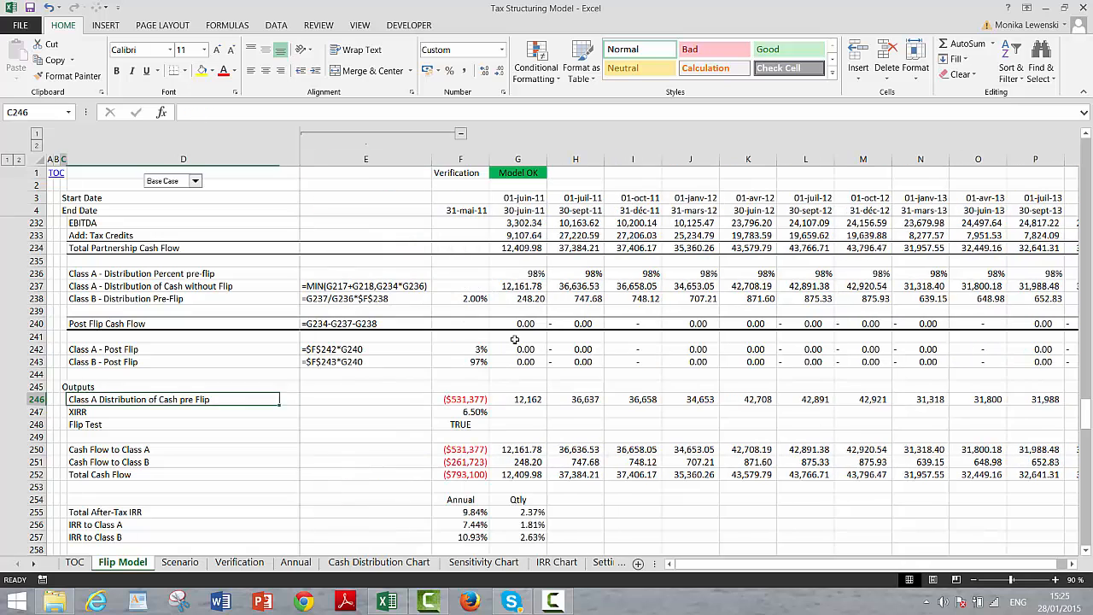
# - Examine the Cash Flow to Class A formulas in G250 and in the initial investment cell F250
pyautogui.press('Down')
pyautogui.press('Down')
pyautogui.press('Down')
pyautogui.press('Down')
pyautogui.press('Right')
pyautogui.press('Right')
pyautogui.press('Right')
pyautogui.press('Right')
pyautogui.press('Right')
pyautogui.press('Right')
pyautogui.press('Right')
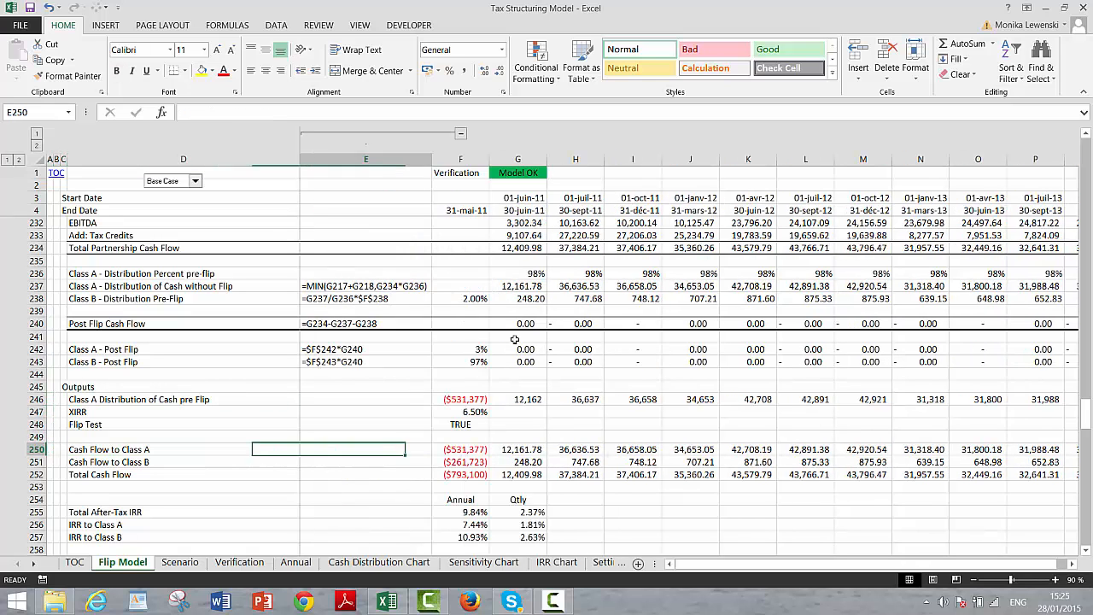
pyautogui.press('Left')
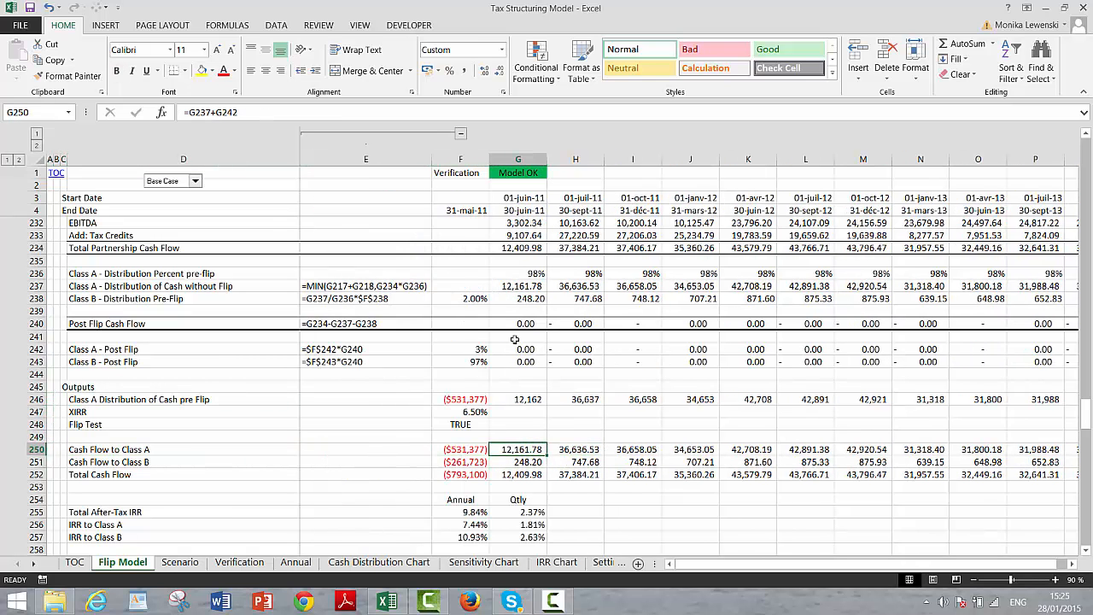
pyautogui.press('Left')
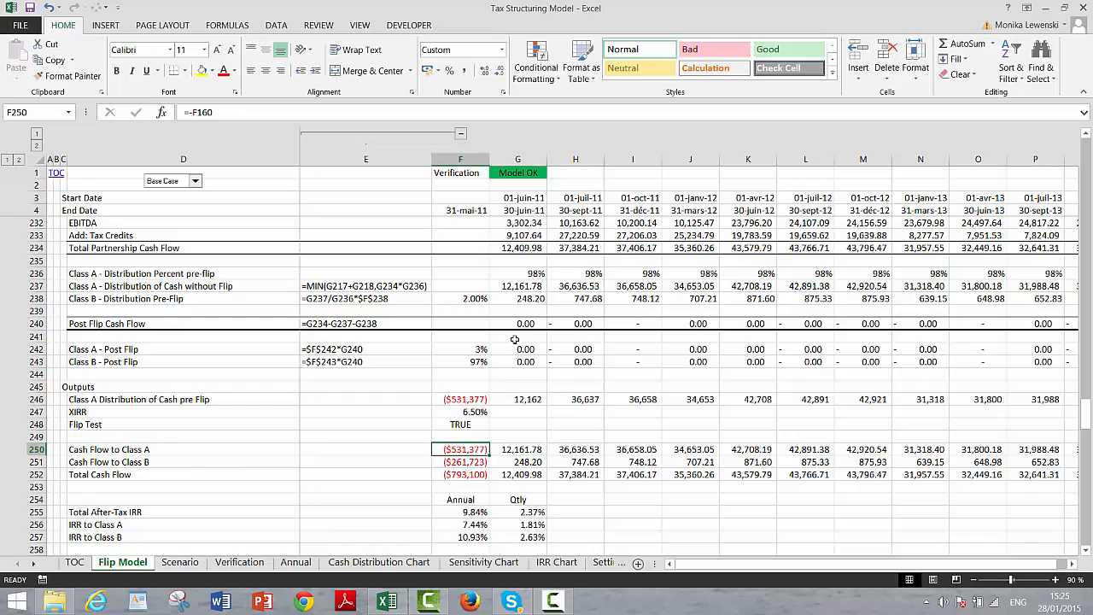
# - Look up the Class A and Class B equity amounts in Sources of Funds that feed the initial cash flows
pyautogui.press('pageup')
pyautogui.press('pageup')
pyautogui.press('pageup')
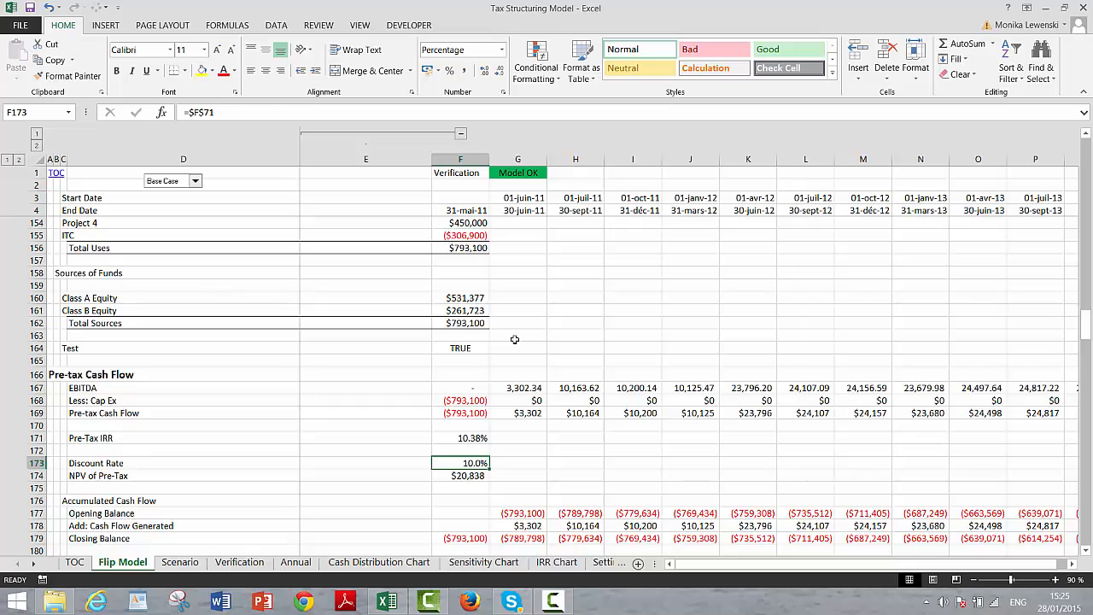
pyautogui.press('pagedown')
pyautogui.press('pagedown')
pyautogui.press('pagedown')
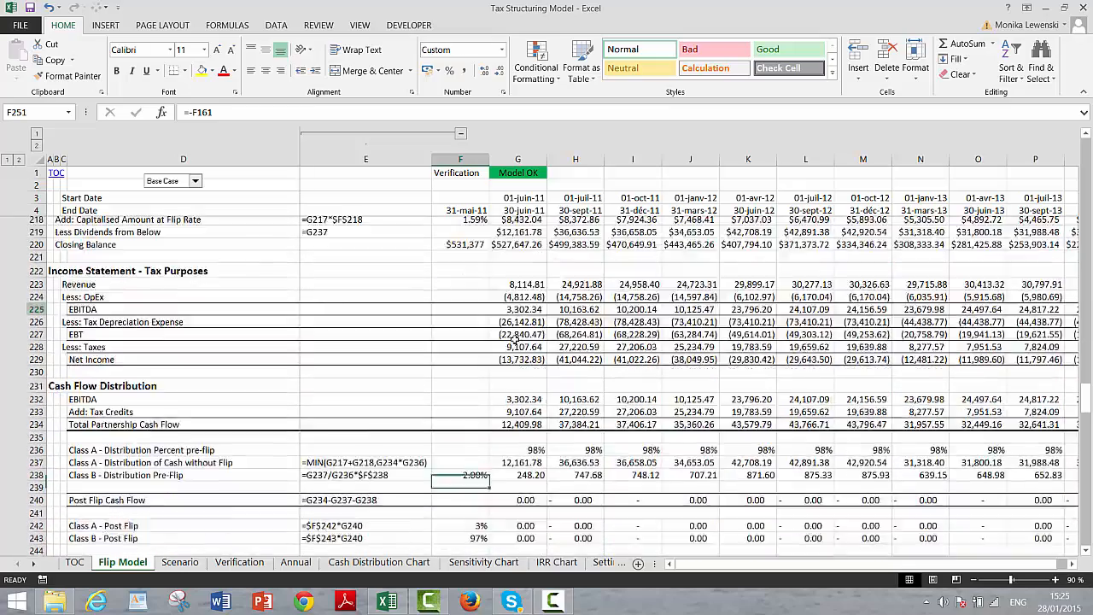
# - Review the after-tax IRRs and the flip date, flip rate and weighted distribution rows below the cash flow outputs
pyautogui.press('Down')
pyautogui.press('Down')
pyautogui.press('Down')
pyautogui.press('Down')
pyautogui.press('Down')
pyautogui.press('Down')
pyautogui.press('Down')
pyautogui.press('Down')
pyautogui.press('Down')
pyautogui.press('Down')
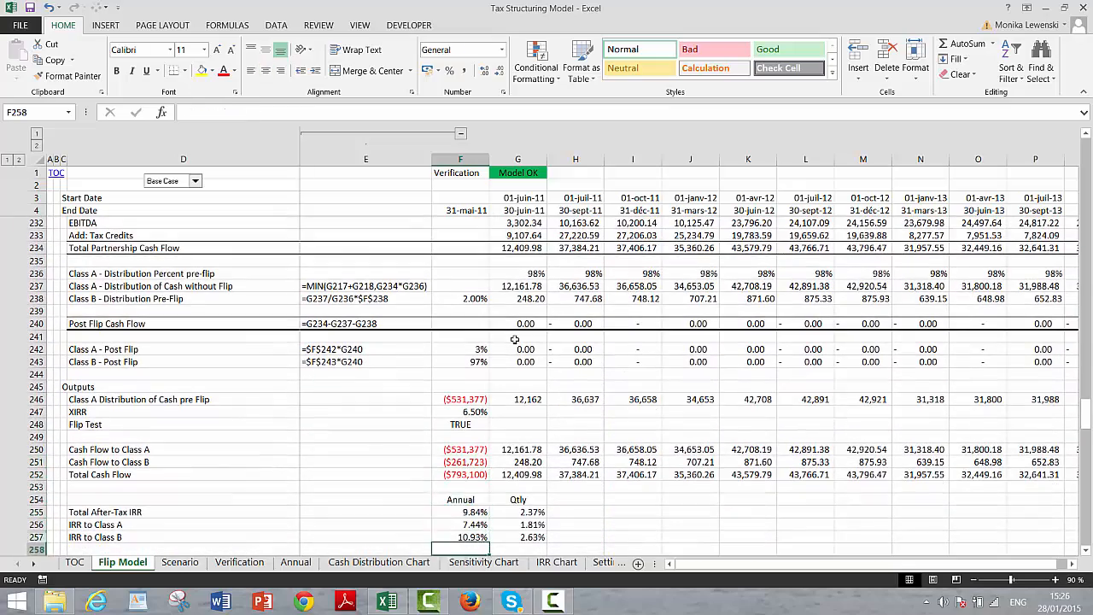
pyautogui.press('Down')
pyautogui.press('Down')
pyautogui.press('Down')
pyautogui.press('Down')
pyautogui.press('Down')
pyautogui.press('Down')
pyautogui.press('Down')
pyautogui.press('Down')
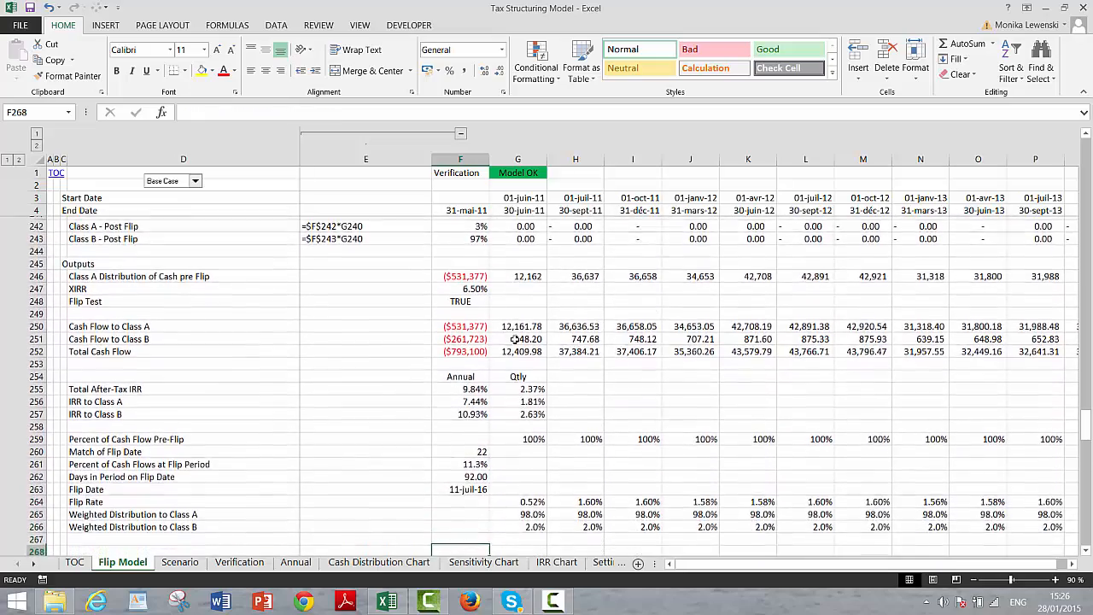
# - Move on to the Balance Sheet - Taxes section and examine its equity balance rows
pyautogui.press('Down')
pyautogui.press('Down')
pyautogui.press('Down')
pyautogui.press('Down')
pyautogui.press('Down')
pyautogui.press('Down')
pyautogui.press('Down')
pyautogui.press('Down')
pyautogui.press('Down')
pyautogui.press('Down')
pyautogui.press('Down')
pyautogui.press('Down')
pyautogui.press('Down')
pyautogui.press('Down')
pyautogui.press('Down')
pyautogui.press('Down')
pyautogui.press('Down')
pyautogui.press('Down')
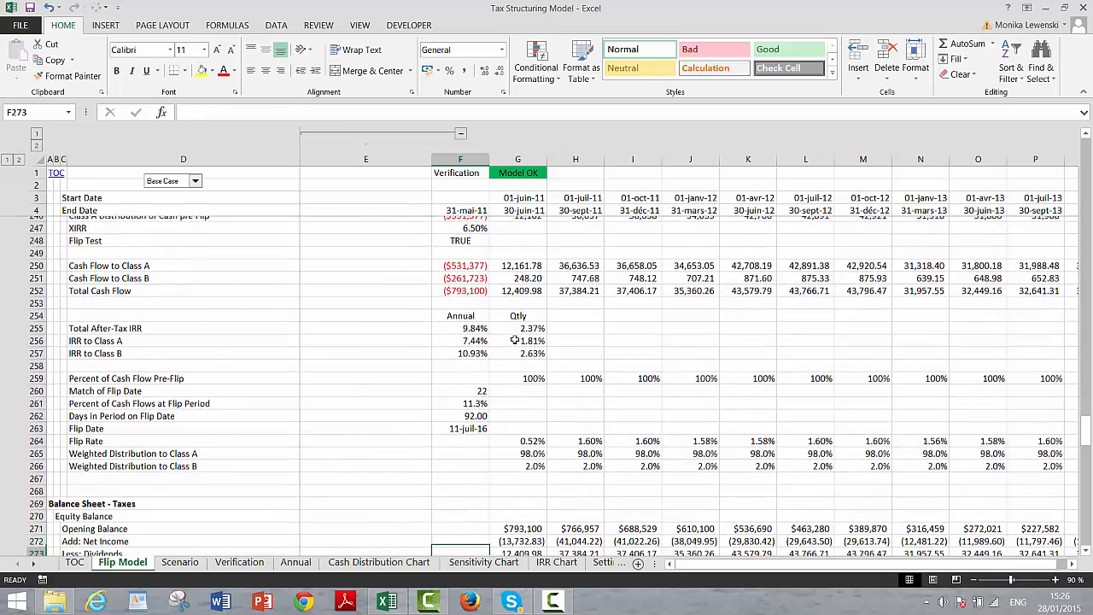
# - Review the tax balance sheet tests and the Book Income depreciation, grant amortization and income statement rows
pyautogui.press('Down')
pyautogui.press('Down')
pyautogui.press('Down')
pyautogui.press('Down')
pyautogui.press('Down')
pyautogui.press('Down')
pyautogui.press('Down')
pyautogui.press('Down')
pyautogui.press('Down')
pyautogui.press('Down')
pyautogui.press('Down')
pyautogui.press('Down')
pyautogui.press('Down')
pyautogui.press('Down')
pyautogui.press('Down')
pyautogui.press('Down')
pyautogui.press('Down')
pyautogui.press('Down')
pyautogui.press('Down')
pyautogui.press('Down')
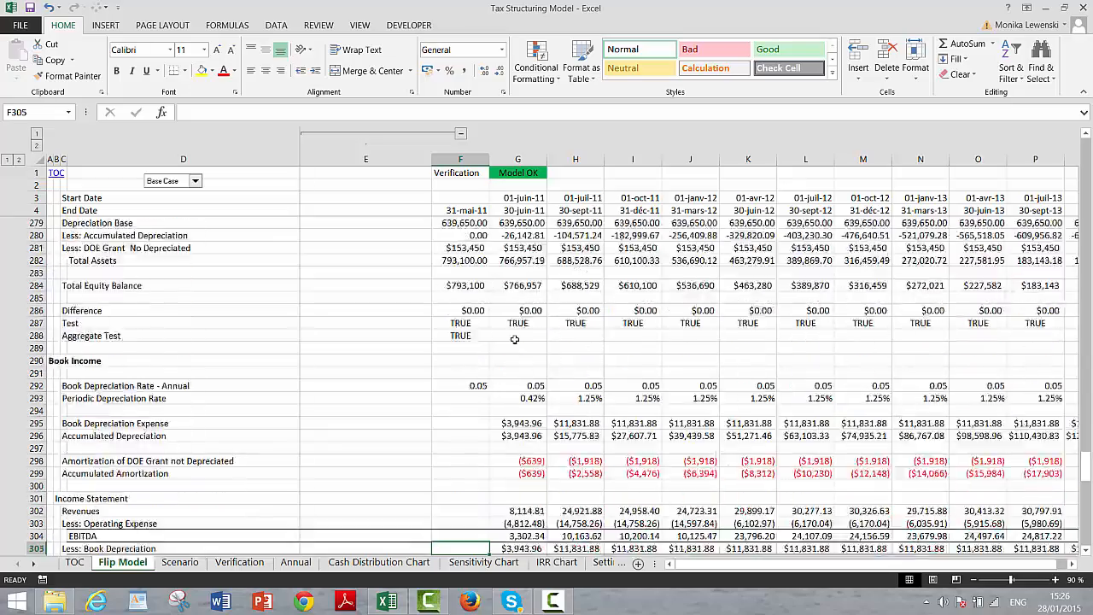
# - Review the Class A and Class B equity balances, assets, liabilities and balance test in the book balance sheet
pyautogui.press('Down')
pyautogui.press('Down')
pyautogui.press('Down')
pyautogui.press('Down')
pyautogui.press('Down')
pyautogui.press('Down')
pyautogui.press('Down')
pyautogui.press('Down')
pyautogui.press('Down')
pyautogui.press('Down')
pyautogui.press('Down')
pyautogui.press('Down')
pyautogui.press('Down')
pyautogui.press('Down')
pyautogui.press('Down')
pyautogui.press('Down')
pyautogui.press('Down')
pyautogui.press('Down')
pyautogui.press('Down')
pyautogui.press('Down')
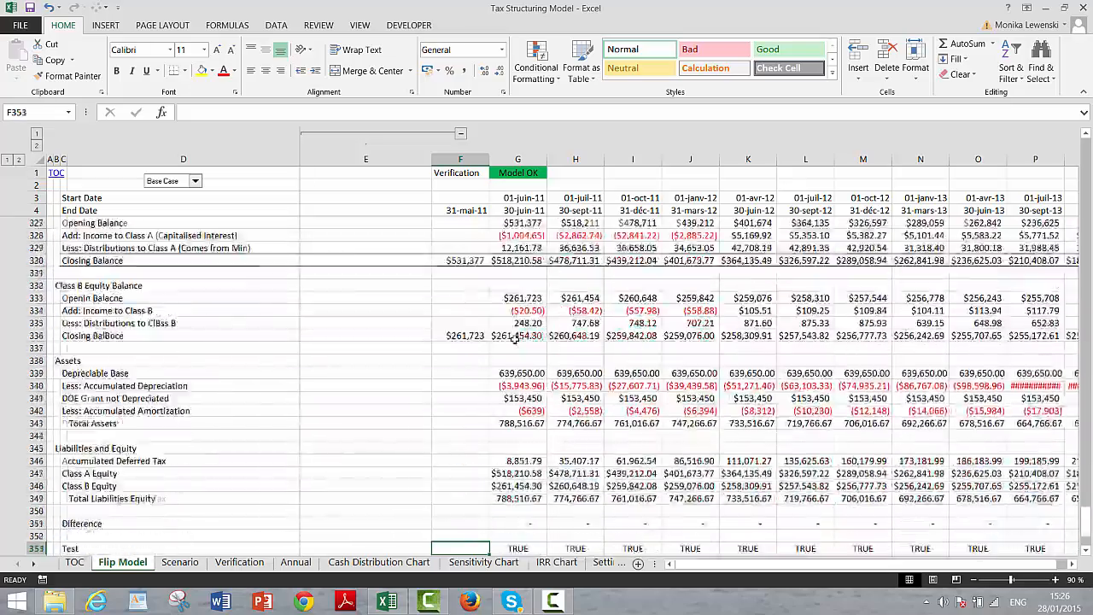
# - Return to the Assumptions at the start of the Flip Model sheet, and view the Scenario sheet's results and inputs
pyautogui.press('pageup')
pyautogui.press('pageup')
pyautogui.press('pageup')
pyautogui.press('pageup')
pyautogui.press('pageup')
pyautogui.press('pageup')
pyautogui.press('pageup')
pyautogui.press('pageup')
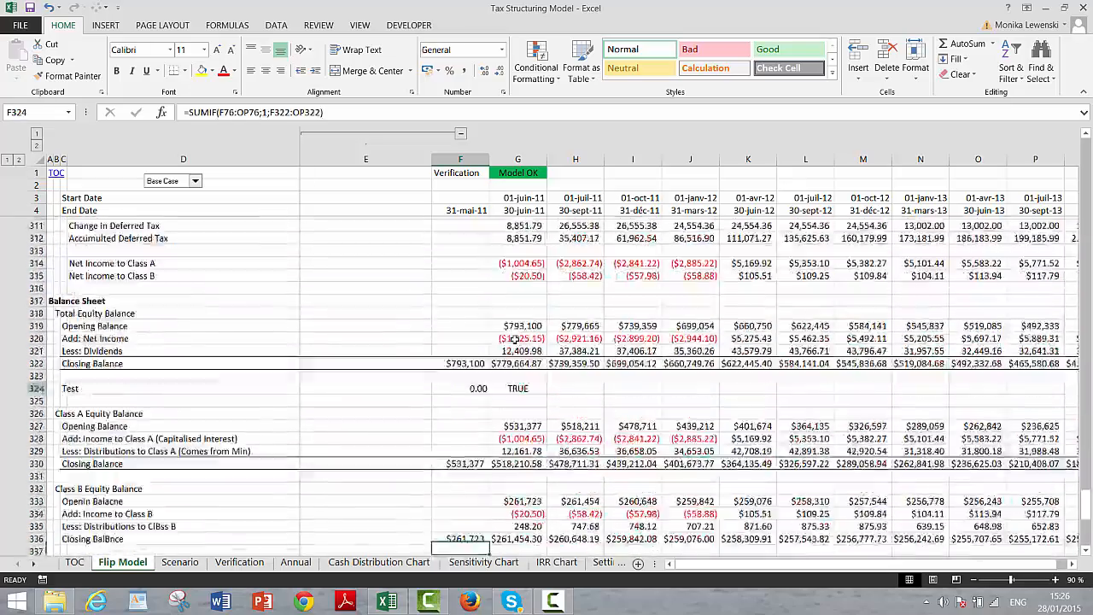
pyautogui.press('pageup')
pyautogui.press('pageup')
pyautogui.press('pageup')
pyautogui.press('pageup')
pyautogui.press('pageup')
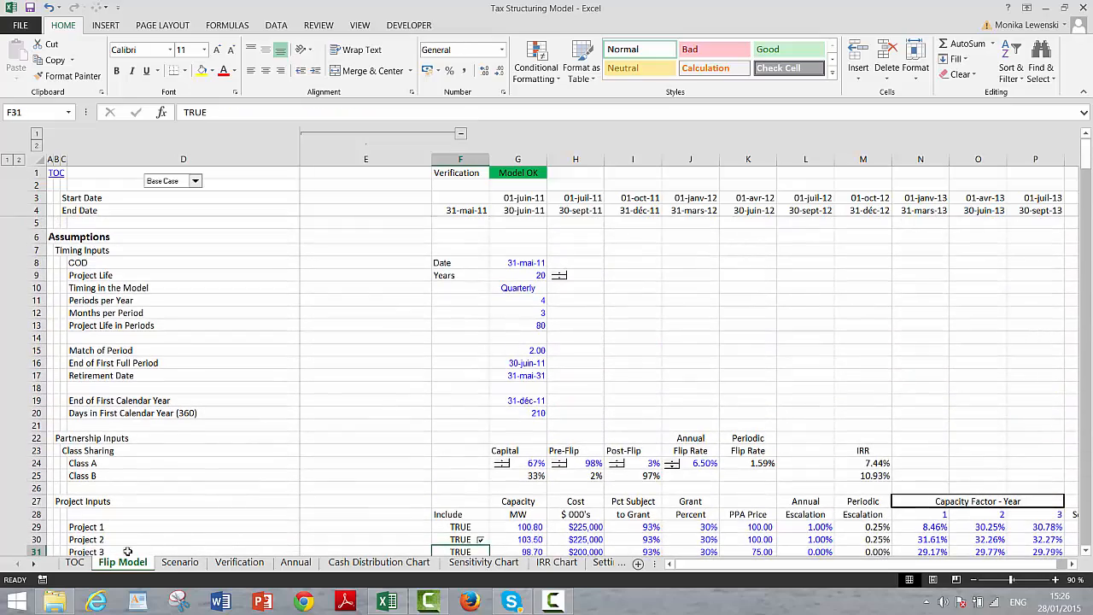
pyautogui.click(180, 561)
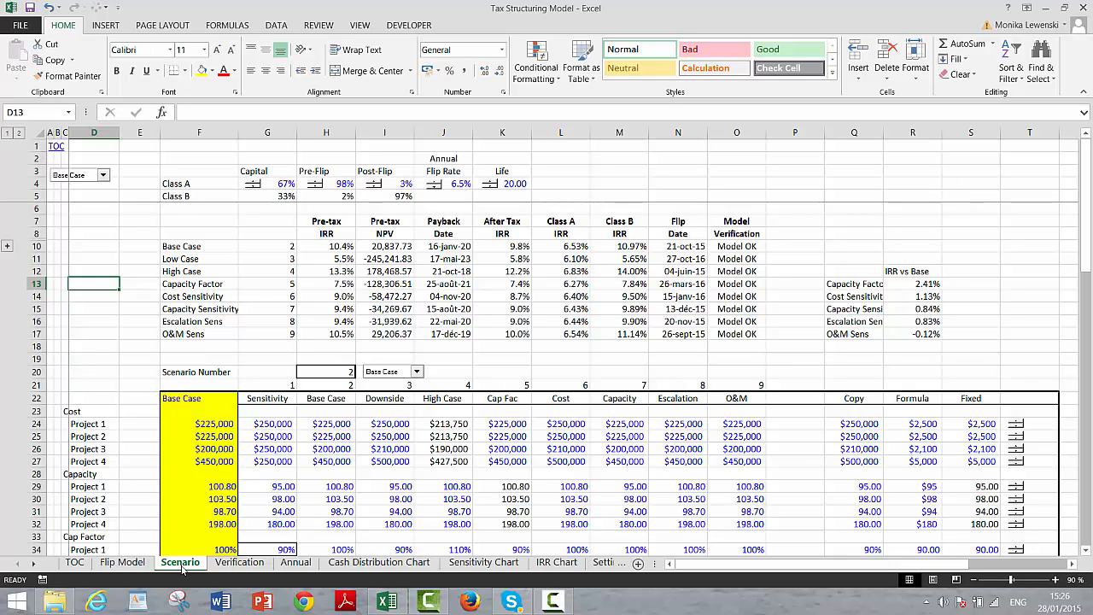
# - Open the Verification sheet and examine the formulas beside the Aggregate Test and the individual tests in column E
pyautogui.click(249, 563)
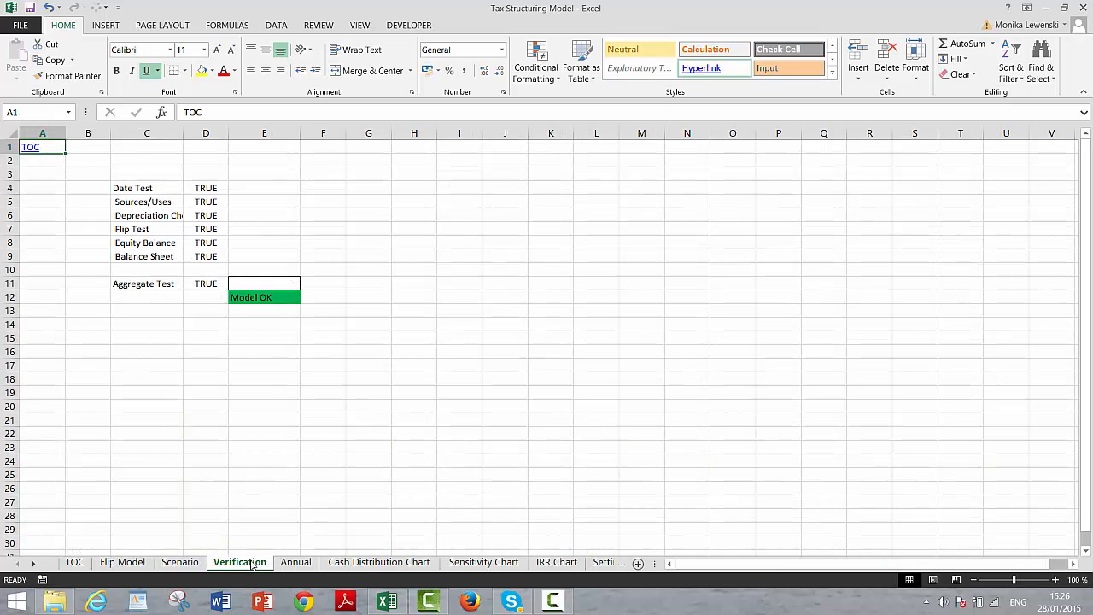
pyautogui.click(264, 368)
pyautogui.press('Up')
pyautogui.press('Up')
pyautogui.press('Up')
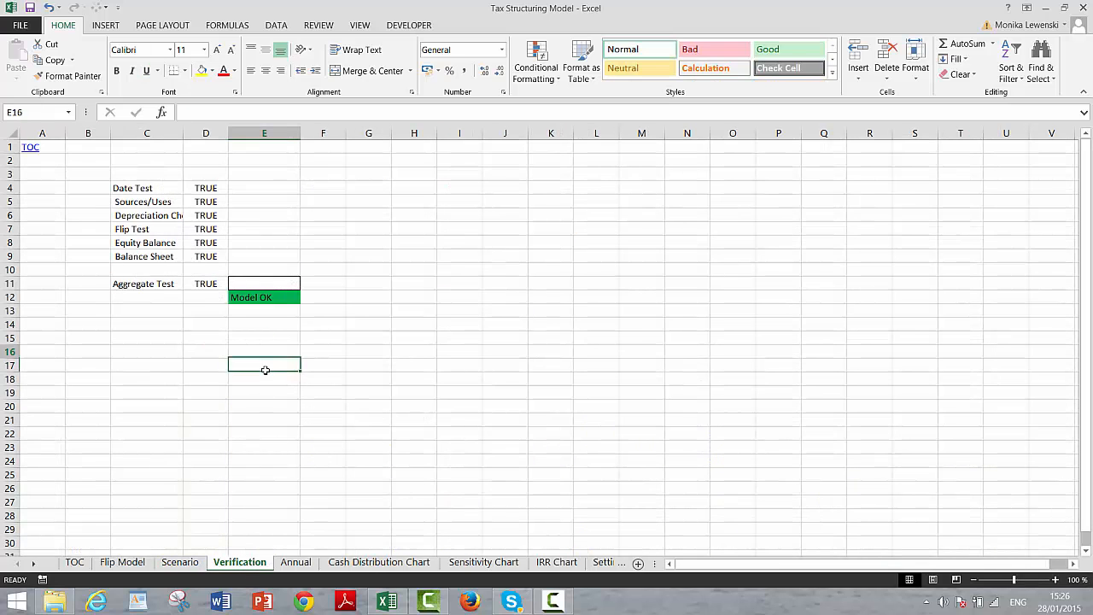
pyautogui.press('Up')
pyautogui.press('Up')
pyautogui.press('Up')
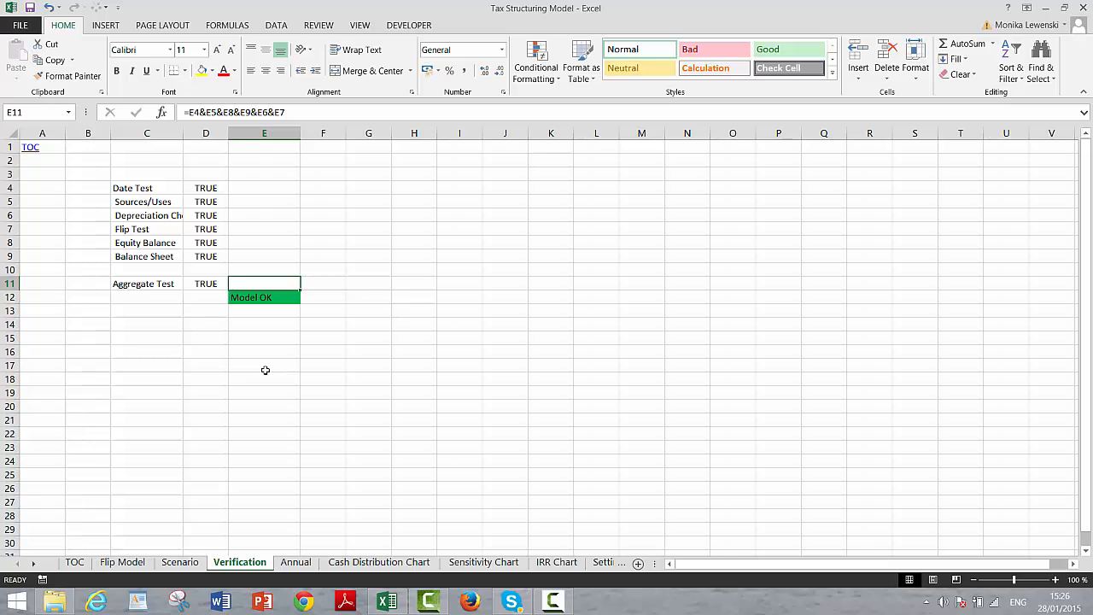
pyautogui.press('Up')
pyautogui.press('Up')
pyautogui.press('Up')
pyautogui.press('Up')
pyautogui.press('Up')
pyautogui.press('Up')
pyautogui.press('Up')
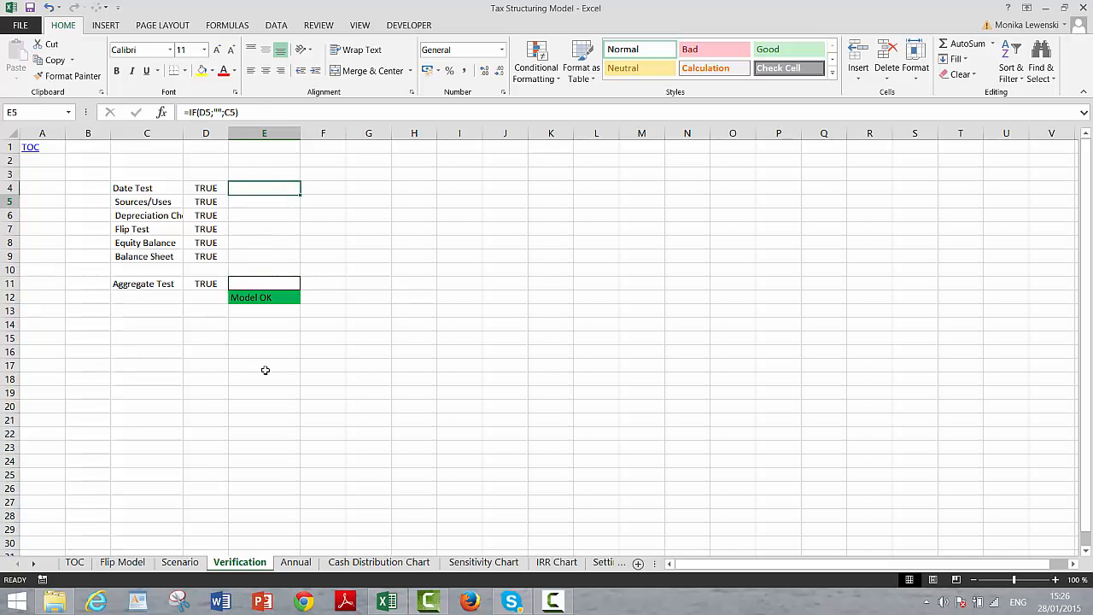
# - Go through the Verification sheet's column E formulas again and inspect the Sources/Uses test's reference to the Flip Model
pyautogui.press('Down')
pyautogui.press('Down')
pyautogui.press('Down')
pyautogui.press('Down')
pyautogui.press('Down')
pyautogui.press('Down')
pyautogui.press('Down')
pyautogui.press('Down')
pyautogui.press('Down')
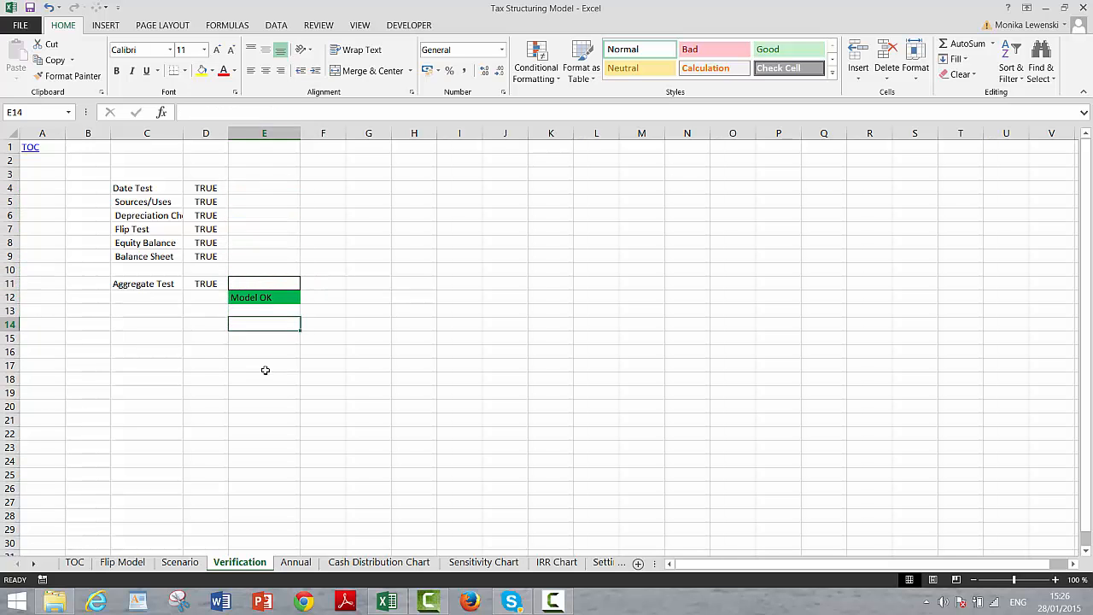
pyautogui.press('Down')
pyautogui.press('Up')
pyautogui.press('Up')
pyautogui.press('Up')
pyautogui.press('Up')
pyautogui.press('Up')
pyautogui.press('Up')
pyautogui.press('Up')
pyautogui.press('Up')
pyautogui.press('Up')
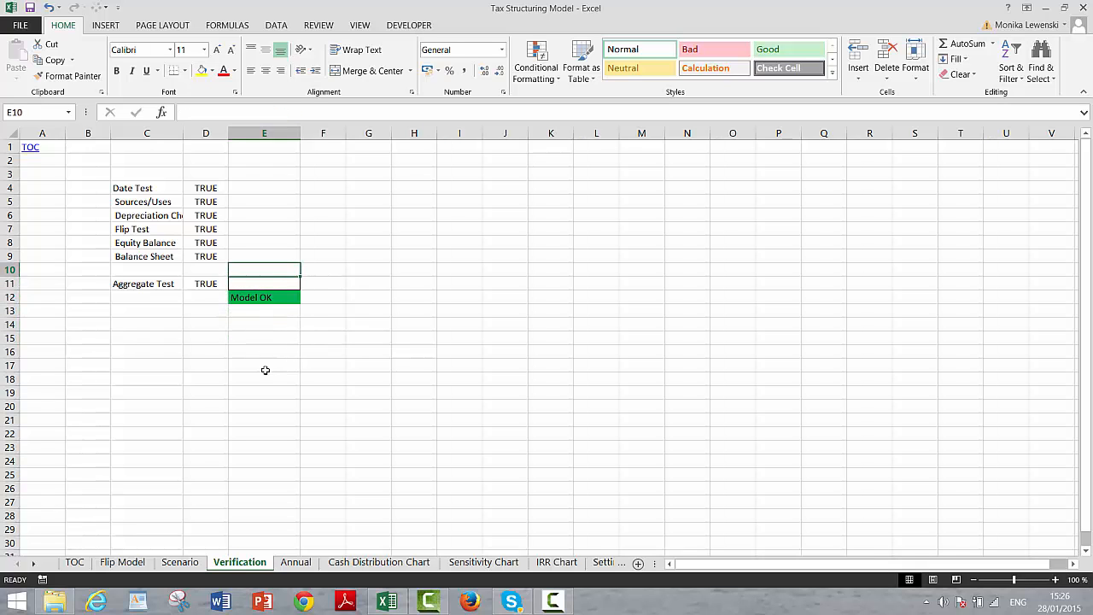
pyautogui.press('Up')
pyautogui.press('Left')
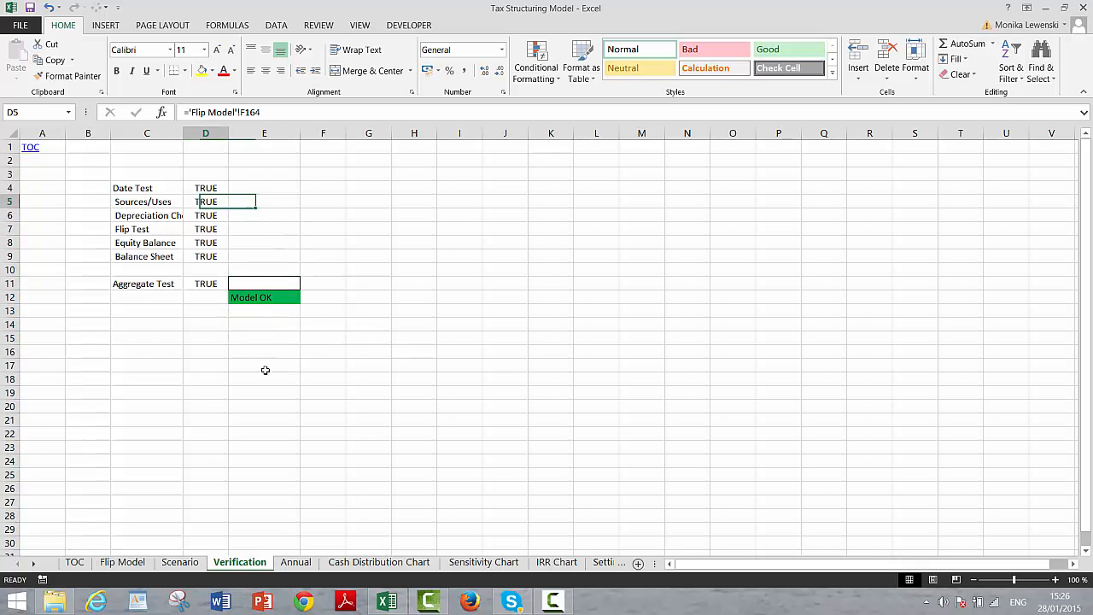
pyautogui.press('Right')
pyautogui.press('Down')
pyautogui.press('Down')
pyautogui.press('Down')
pyautogui.press('Down')
pyautogui.press('Down')
pyautogui.press('Down')
pyautogui.press('Down')
pyautogui.press('Down')
pyautogui.press('Down')
pyautogui.press('Down')
pyautogui.press('Down')
pyautogui.press('Down')
pyautogui.press('Down')
pyautogui.press('Down')
pyautogui.press('Down')
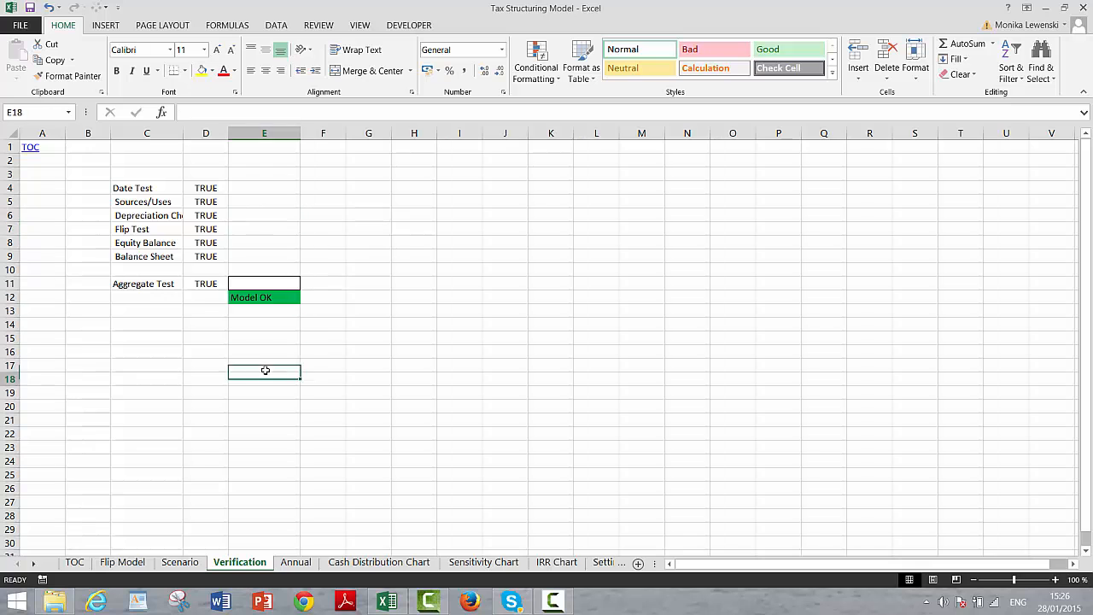
# - Look through the Annual cash flow sheet and the Cash Distribution, Sensitivity and IRR charts
pyautogui.click(296, 562)
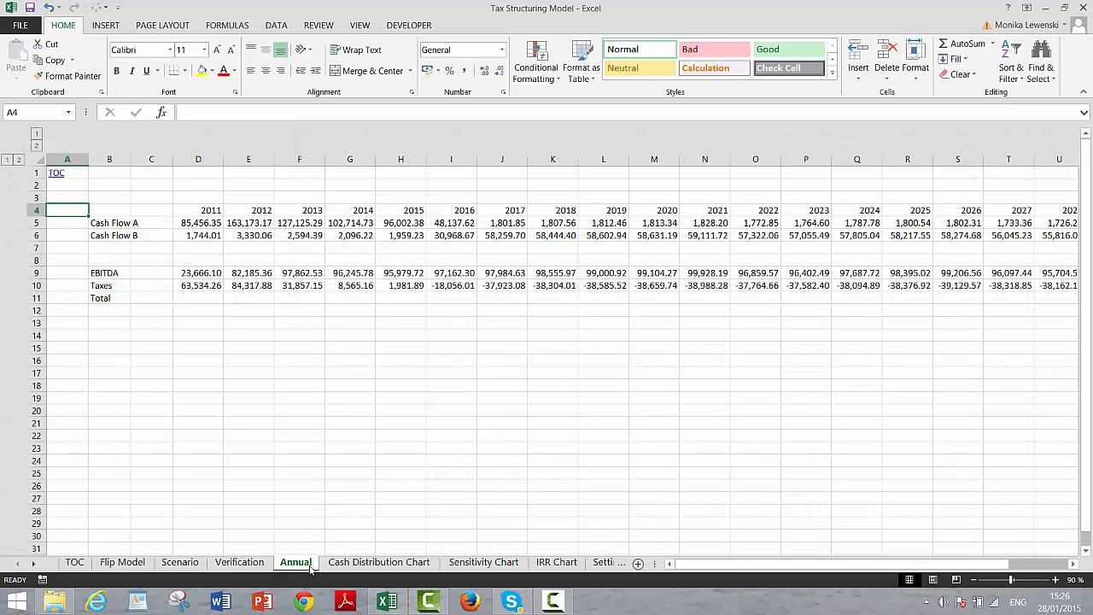
pyautogui.click(354, 563)
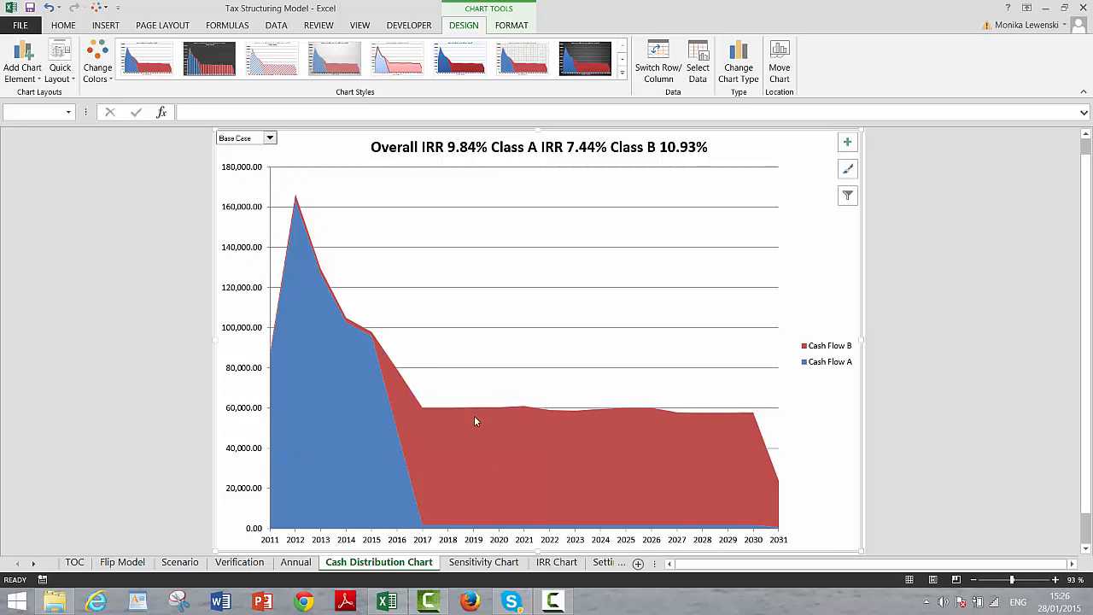
pyautogui.click(478, 564)
pyautogui.click(539, 565)
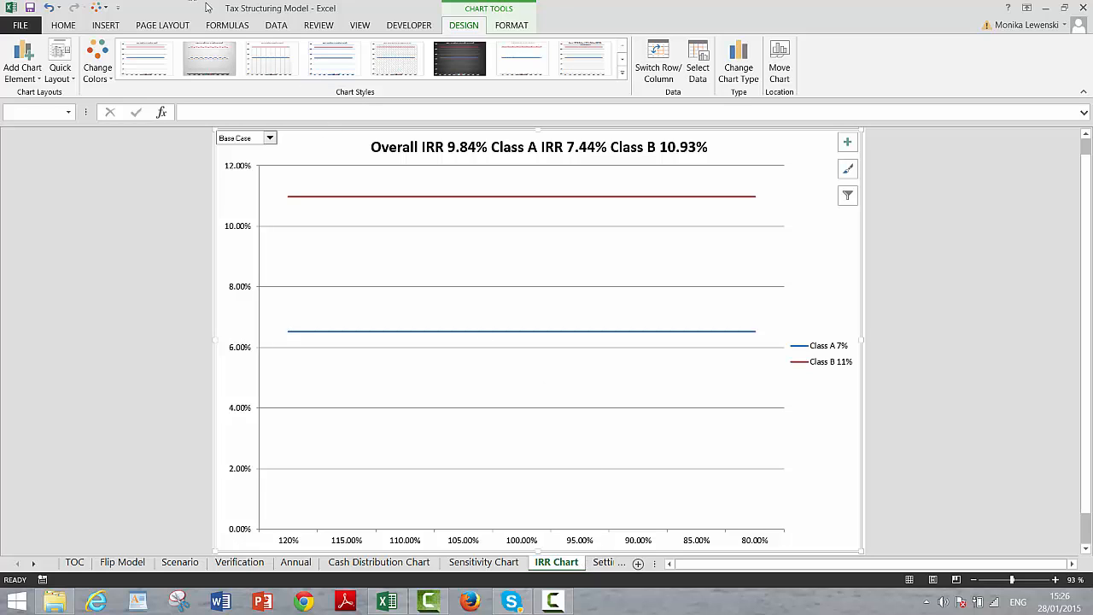
# - Set the workbook's calculation option to Automatic so the data tables behind the IRR Chart recalculate
pyautogui.click(226, 26)
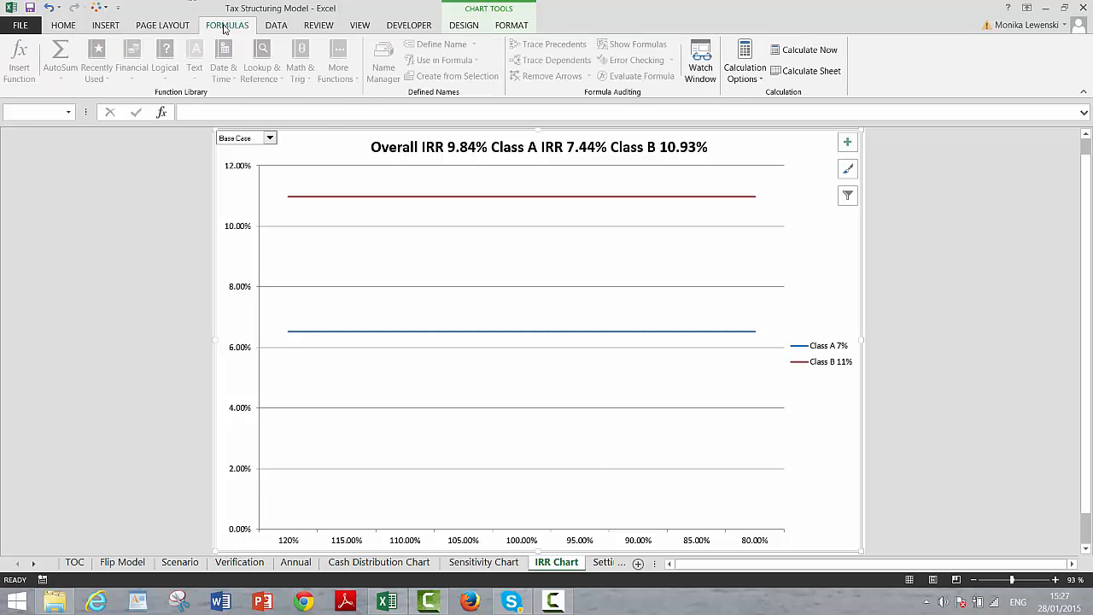
pyautogui.click(744, 58)
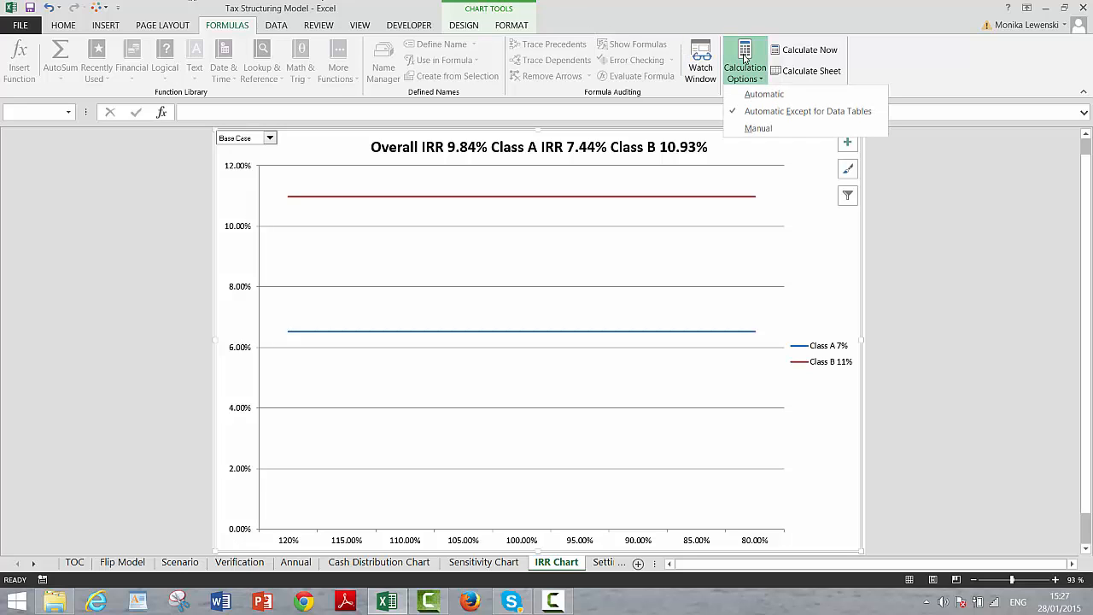
pyautogui.click(747, 97)
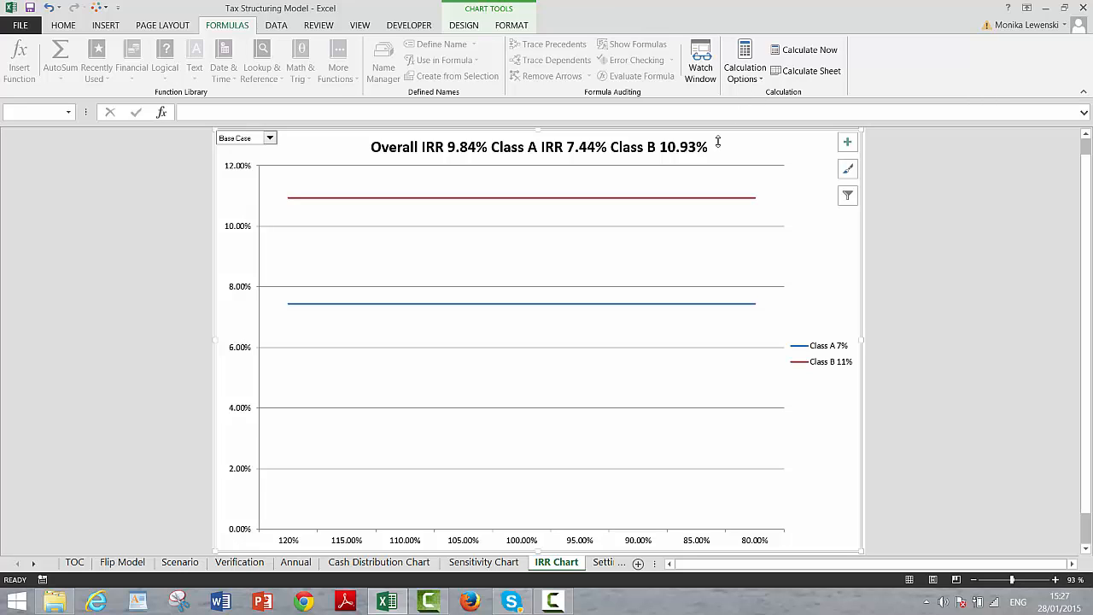
# - View the Settings sheet's period definitions, and return to the TOC sheet to read its notes
pyautogui.click(603, 564)
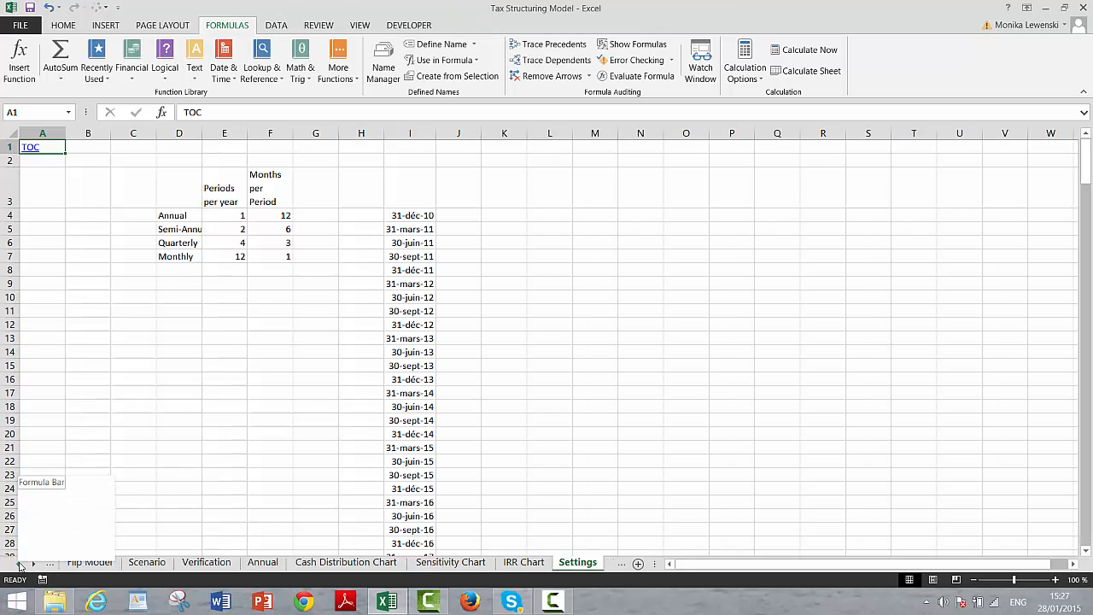
pyautogui.click(20, 565)
pyautogui.click(85, 564)
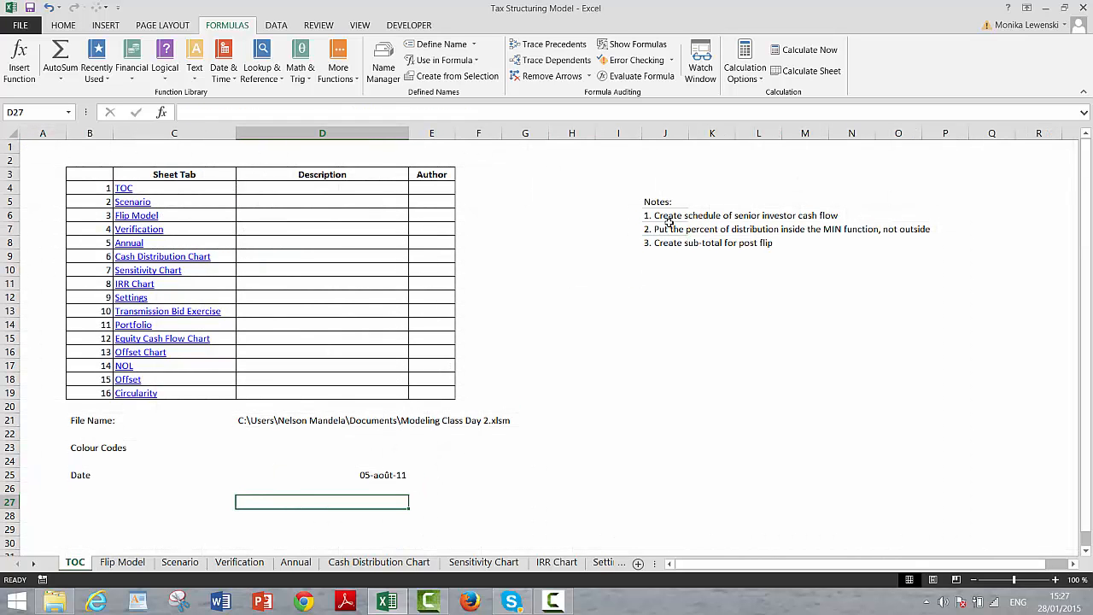
pyautogui.click(691, 374)
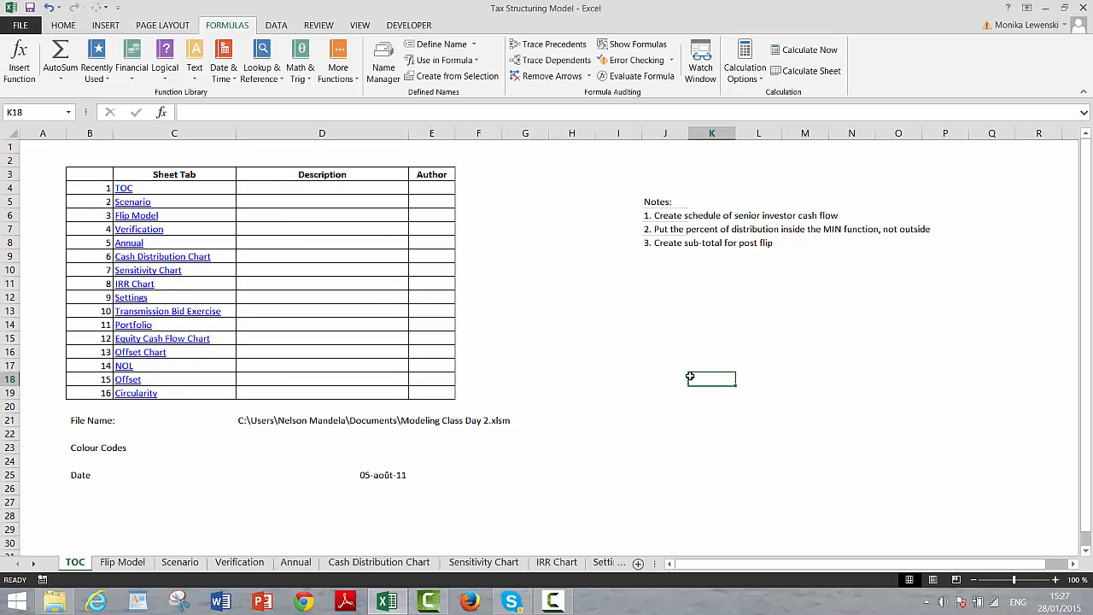
pyautogui.click(552, 601)
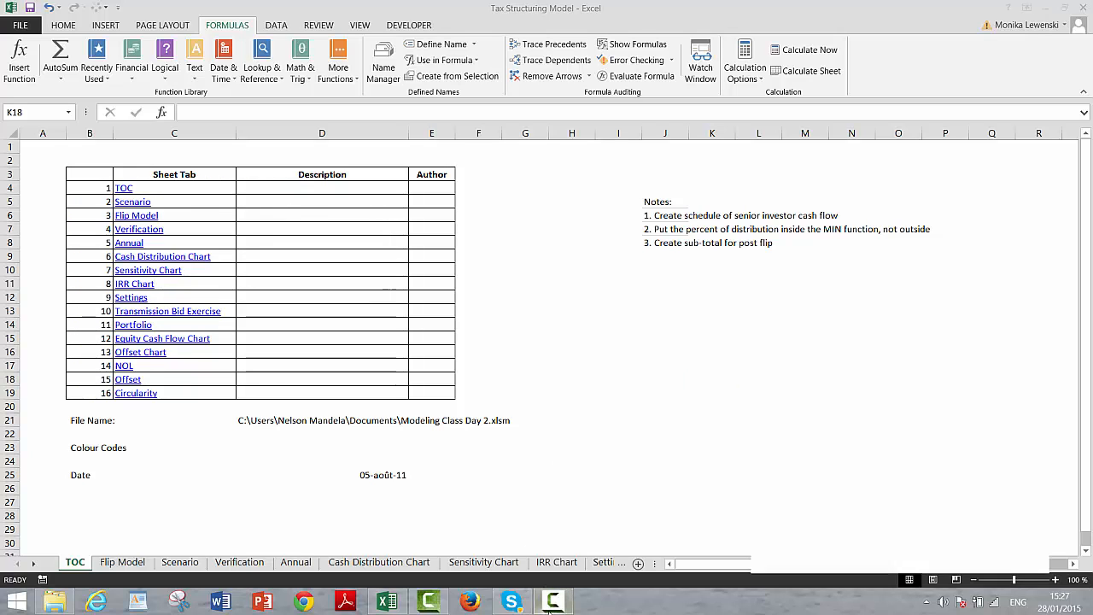